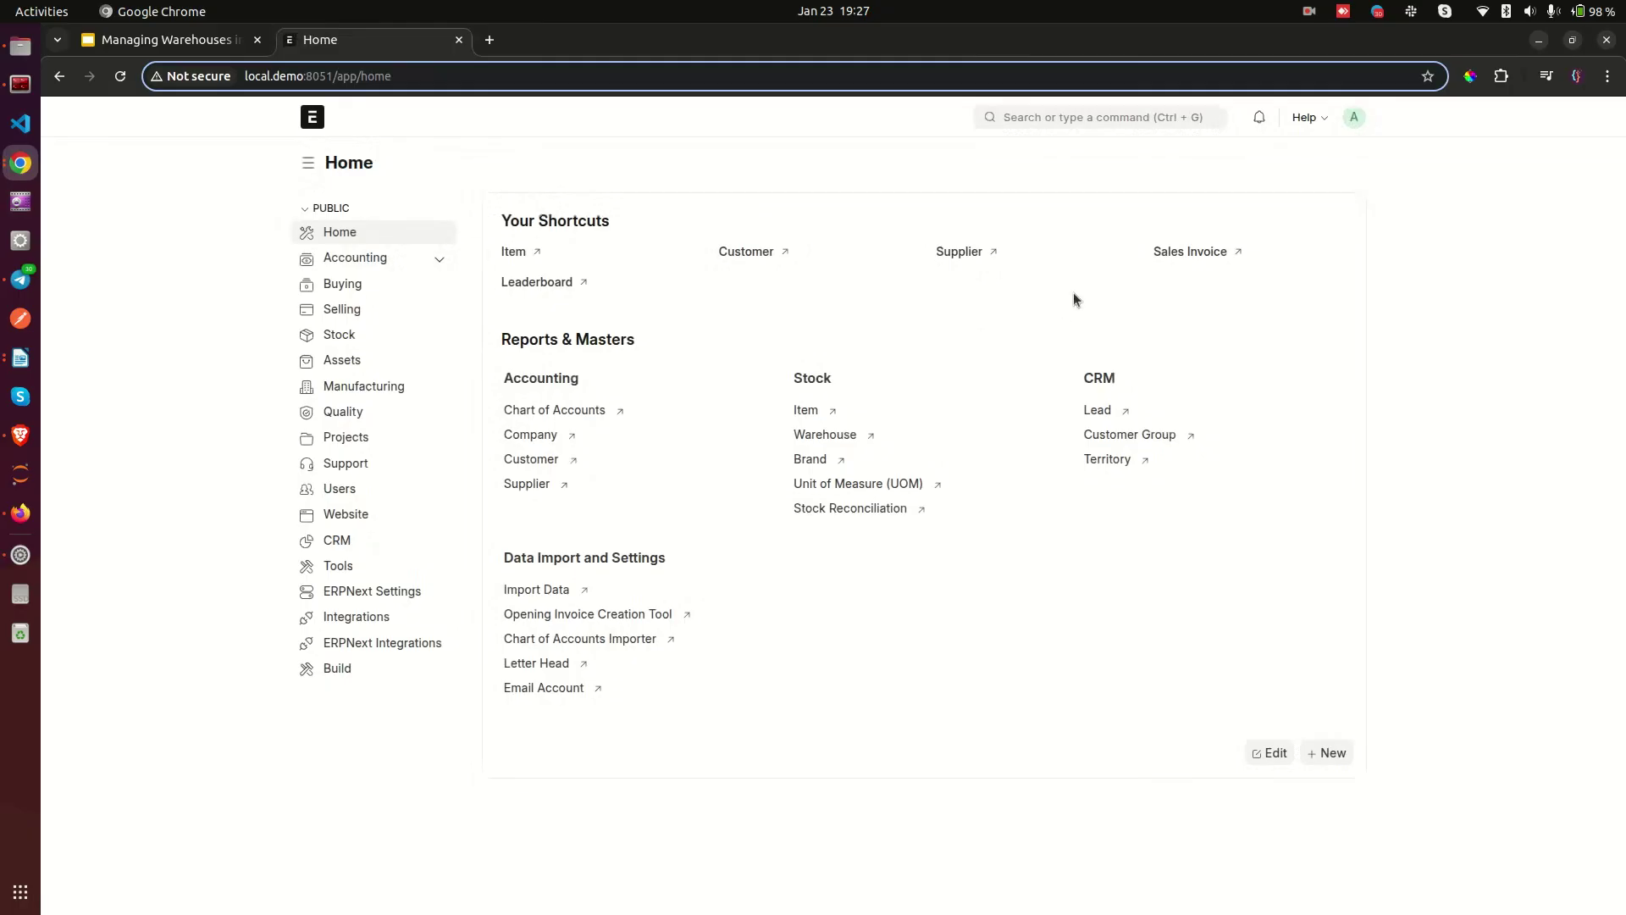
Step: Open the warehouse list, review the existing warehouses and return to the home page
key("ctrl+plus")
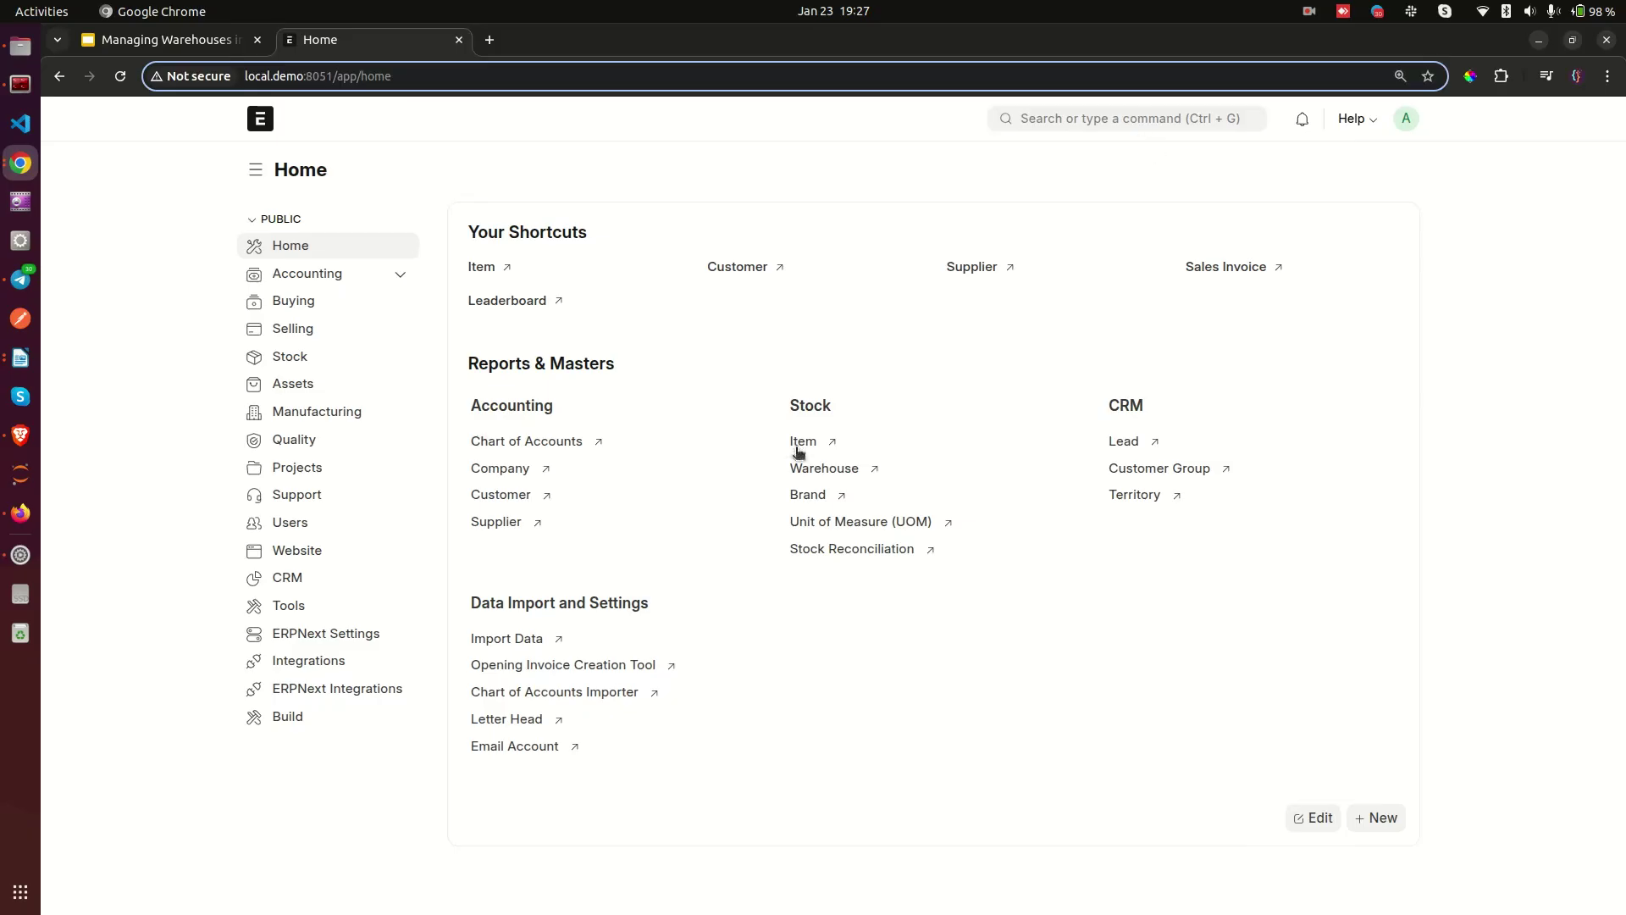
left_click(20, 358)
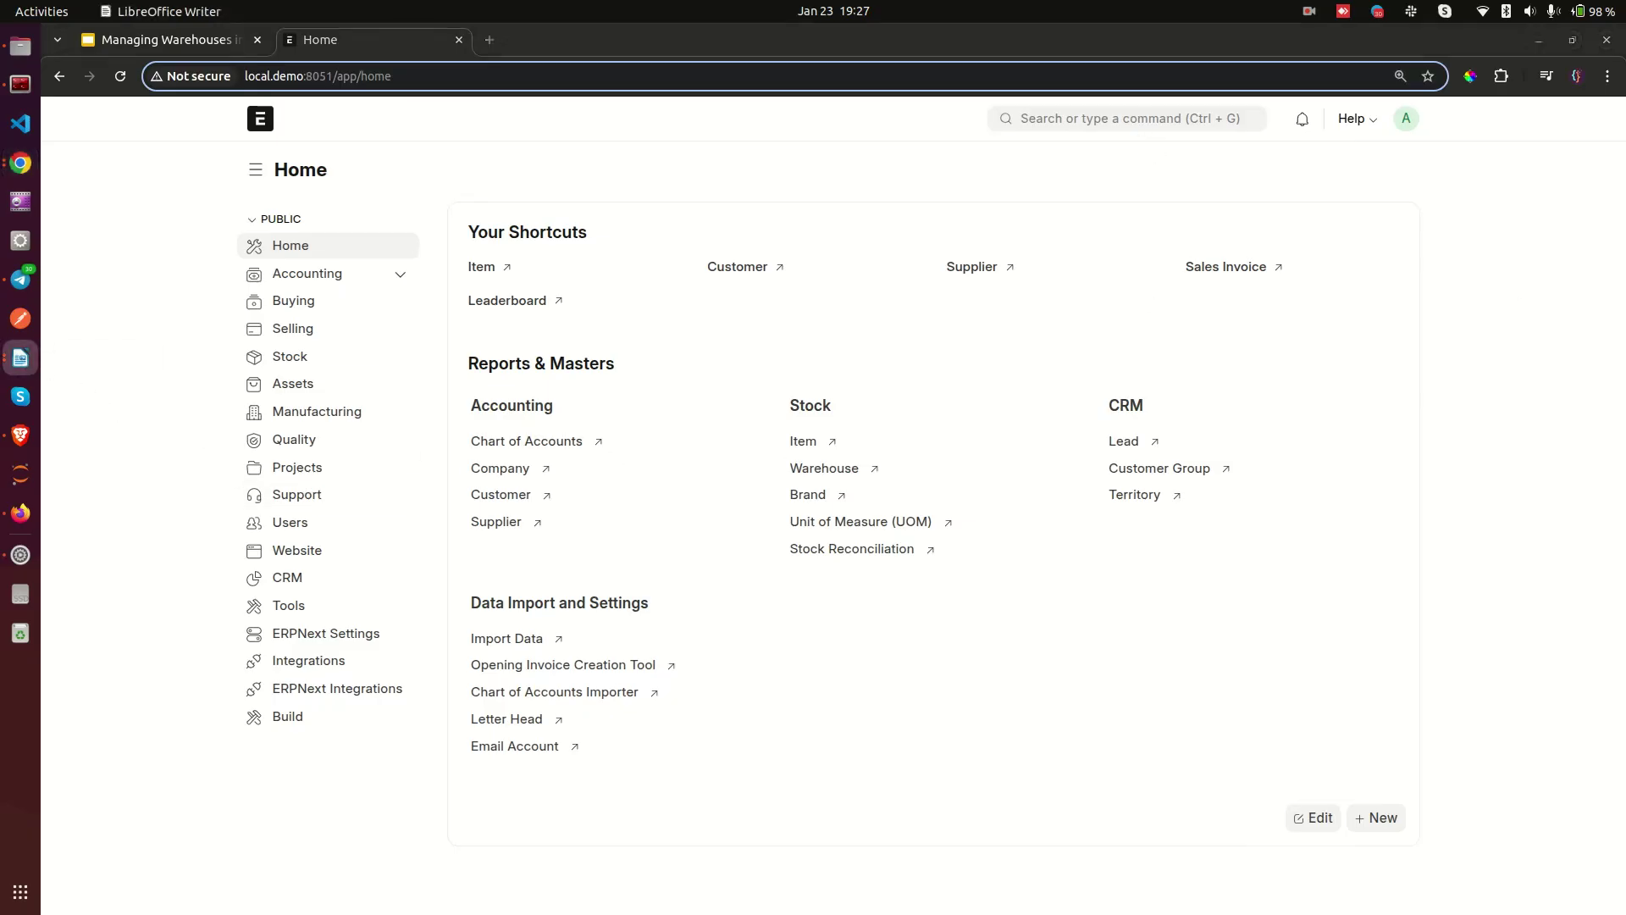
left_click(749, 161)
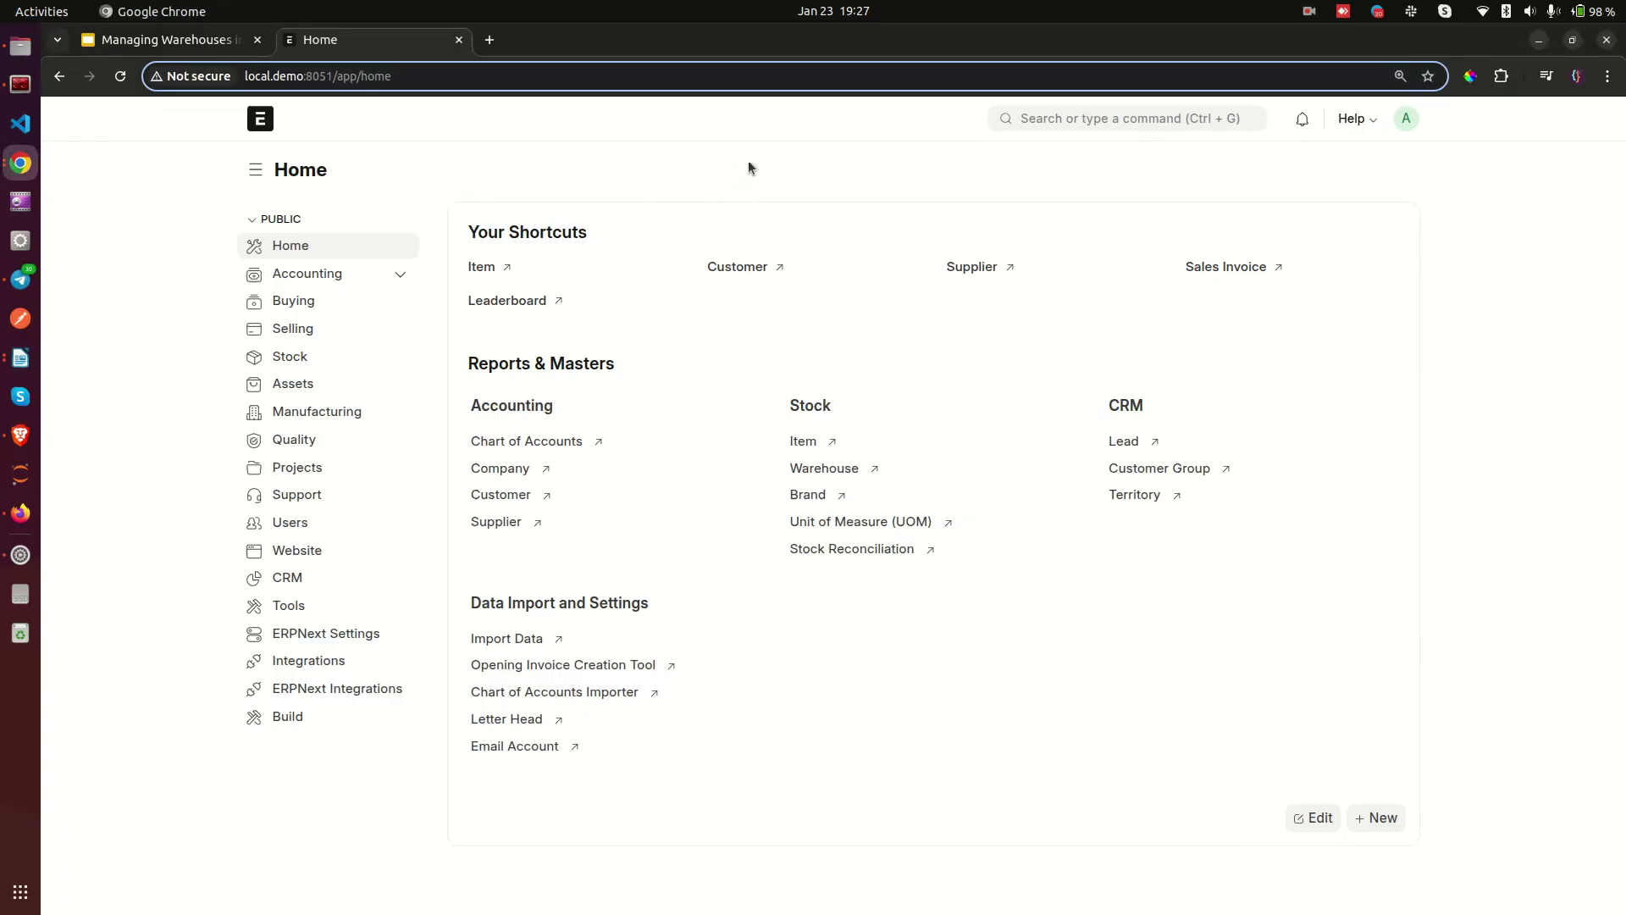
left_click(1120, 125)
type("ware")
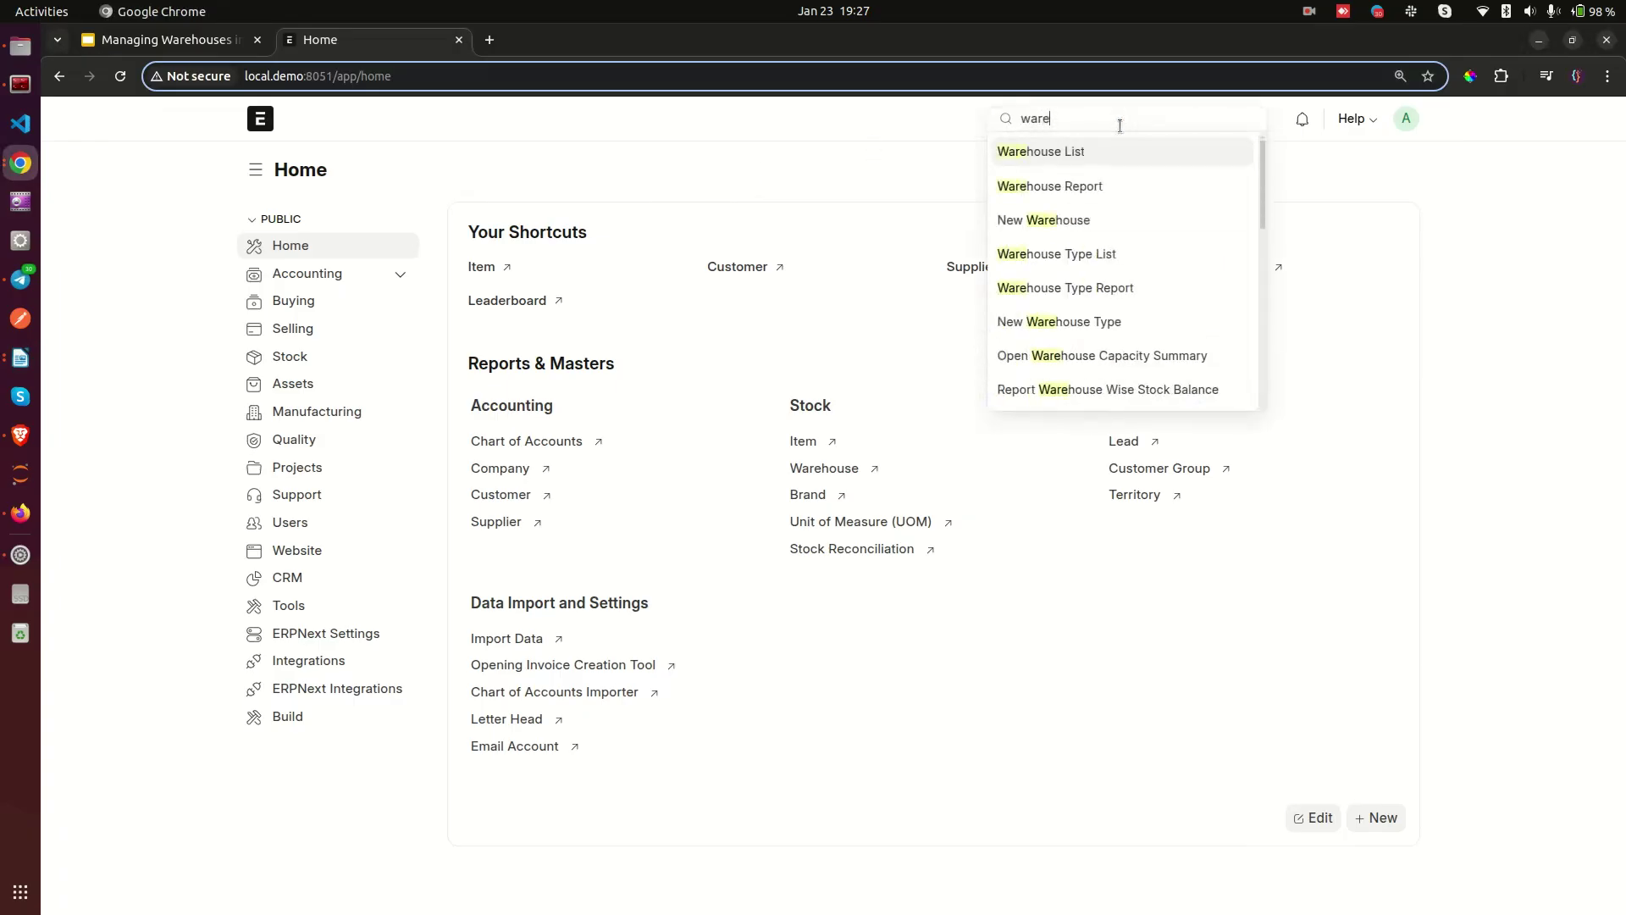
left_click(1093, 150)
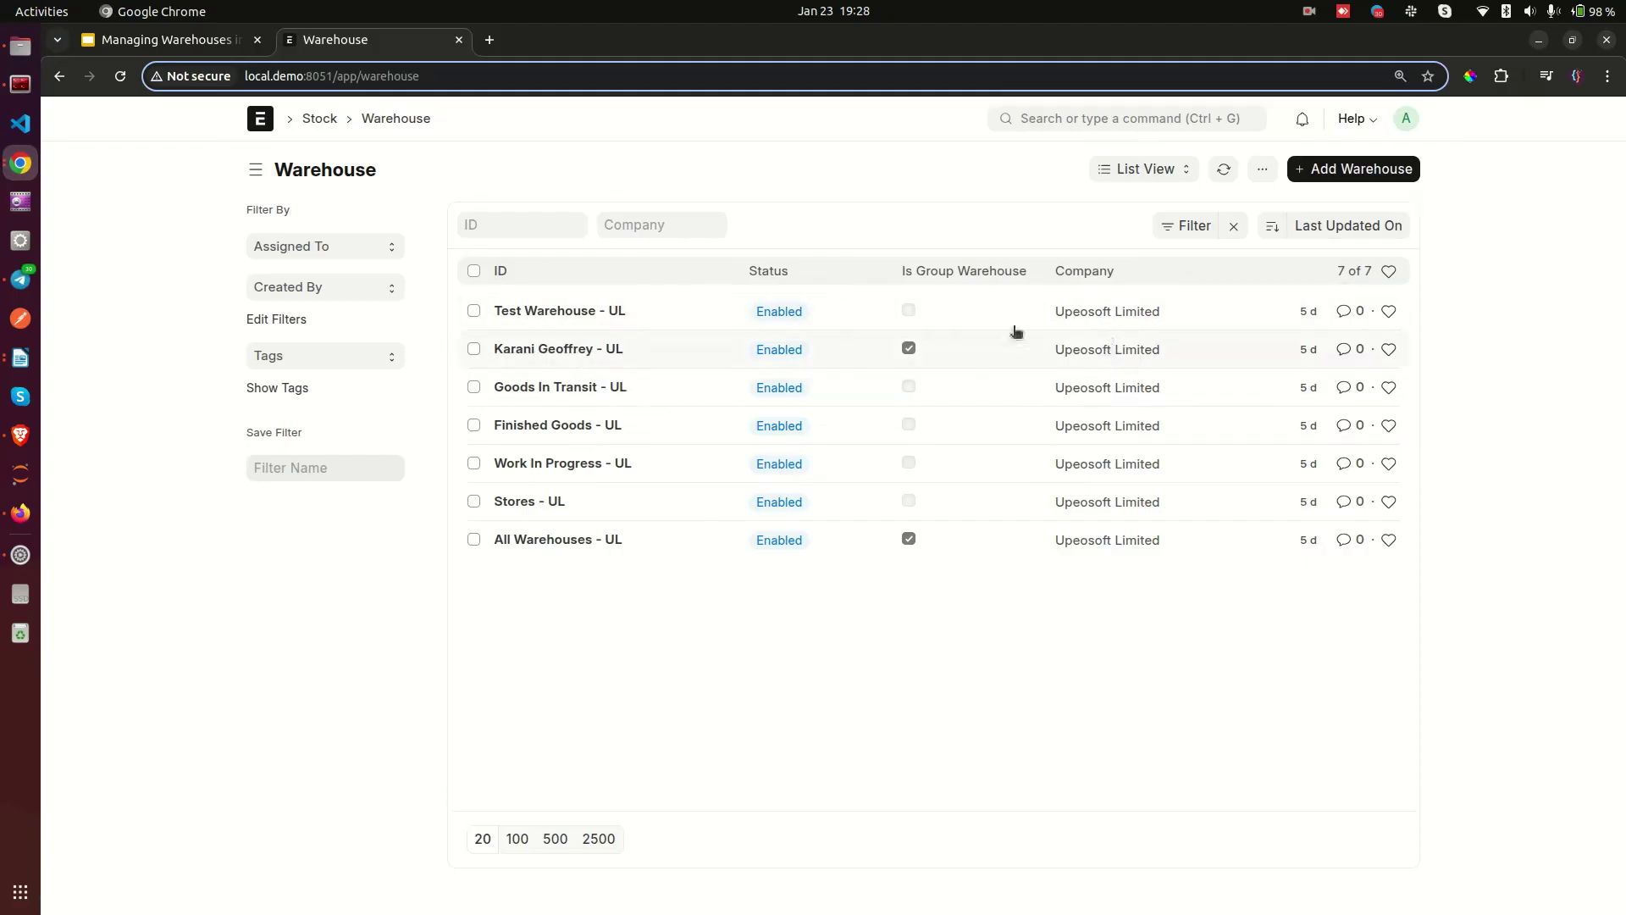
left_click(262, 120)
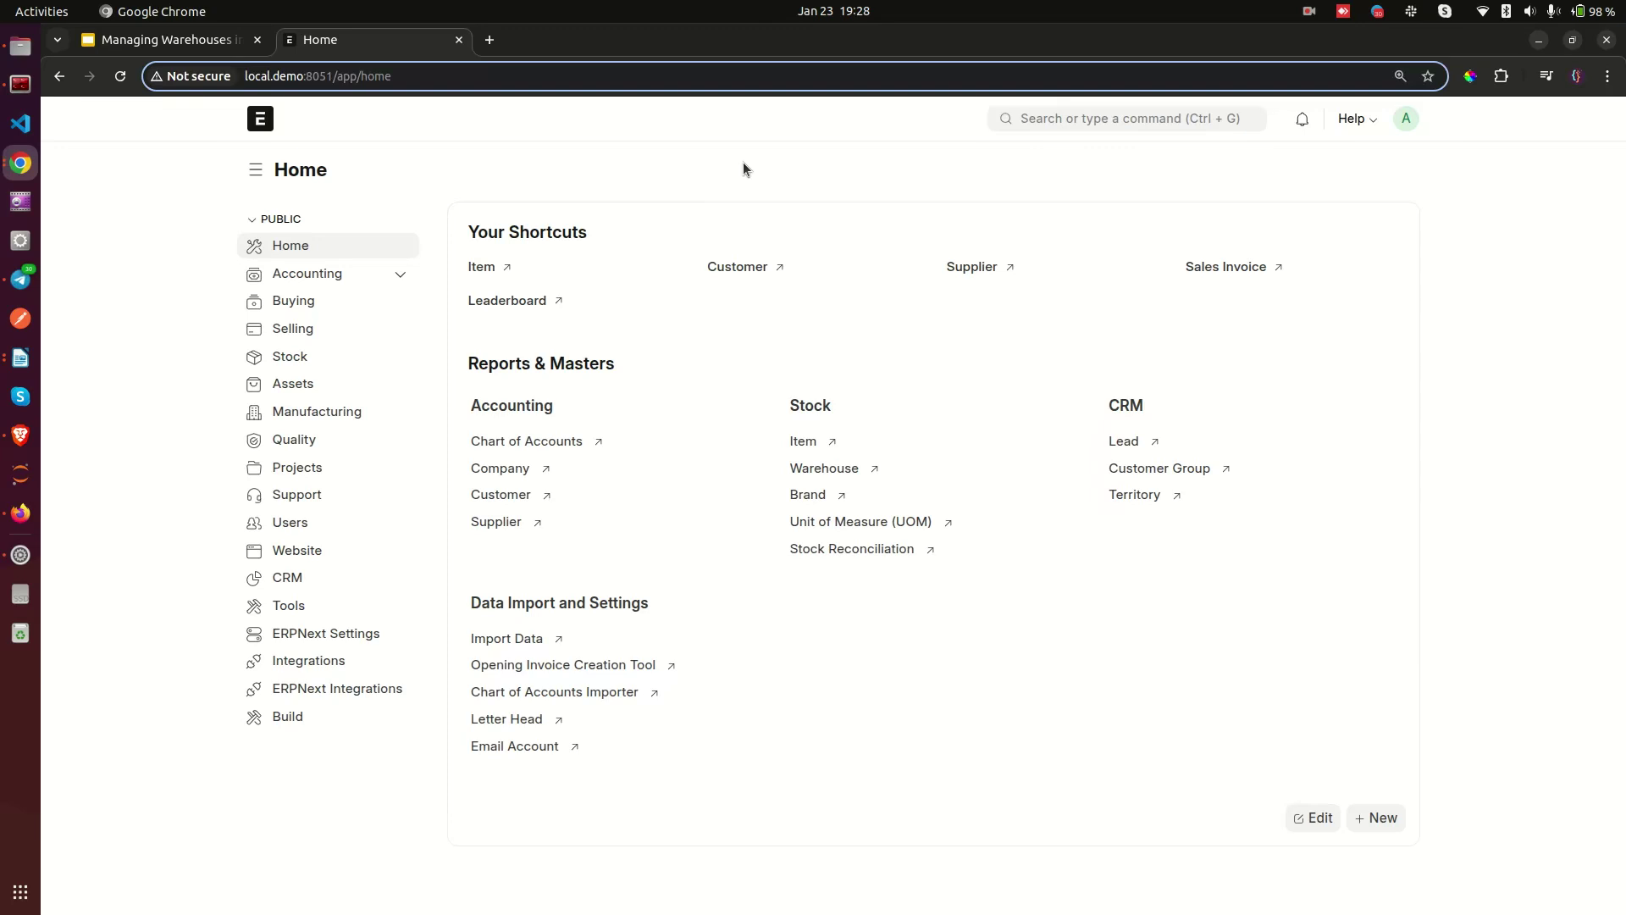
Step: Open the putaway rule list and try to delete both existing rules for item 123456789
left_click(1099, 123)
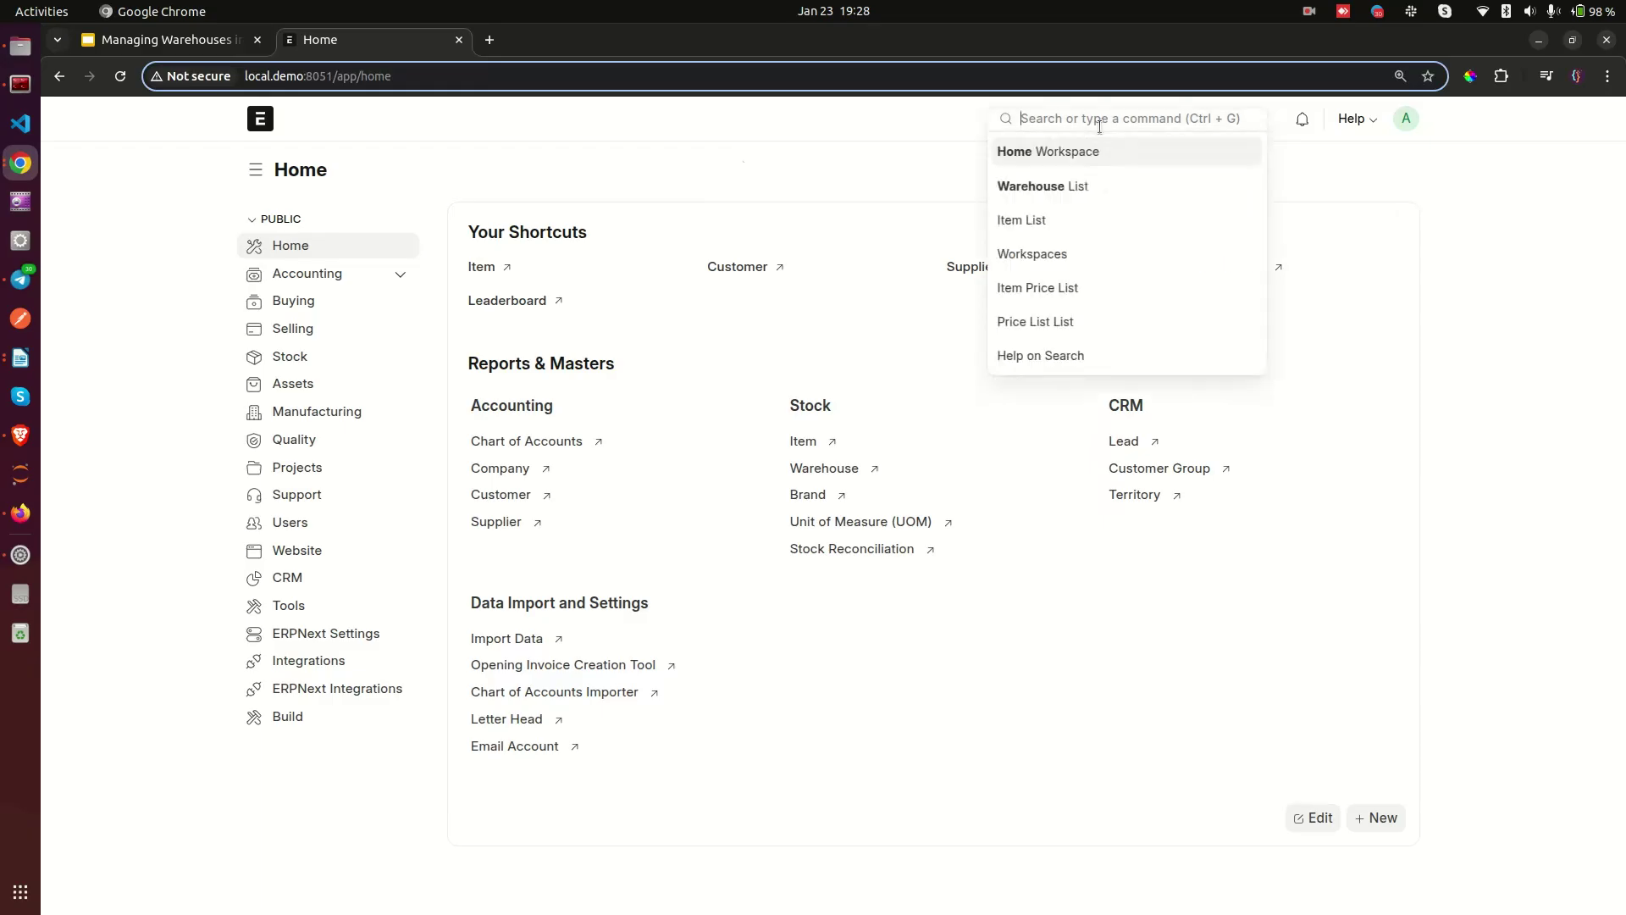
type("put")
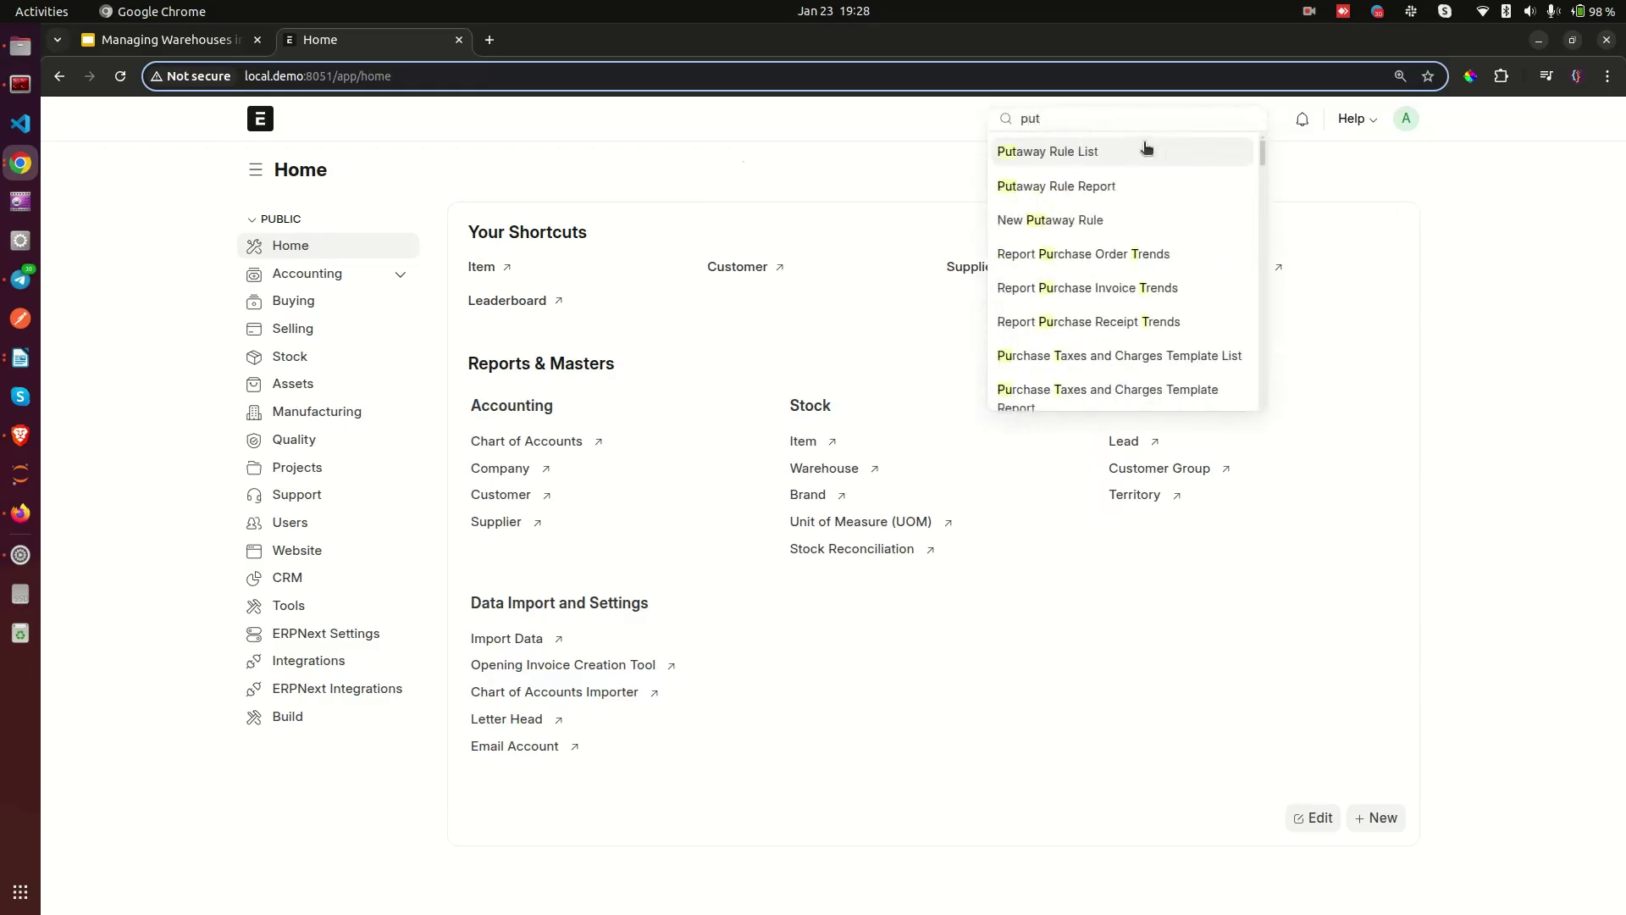
left_click(1139, 149)
left_click(474, 270)
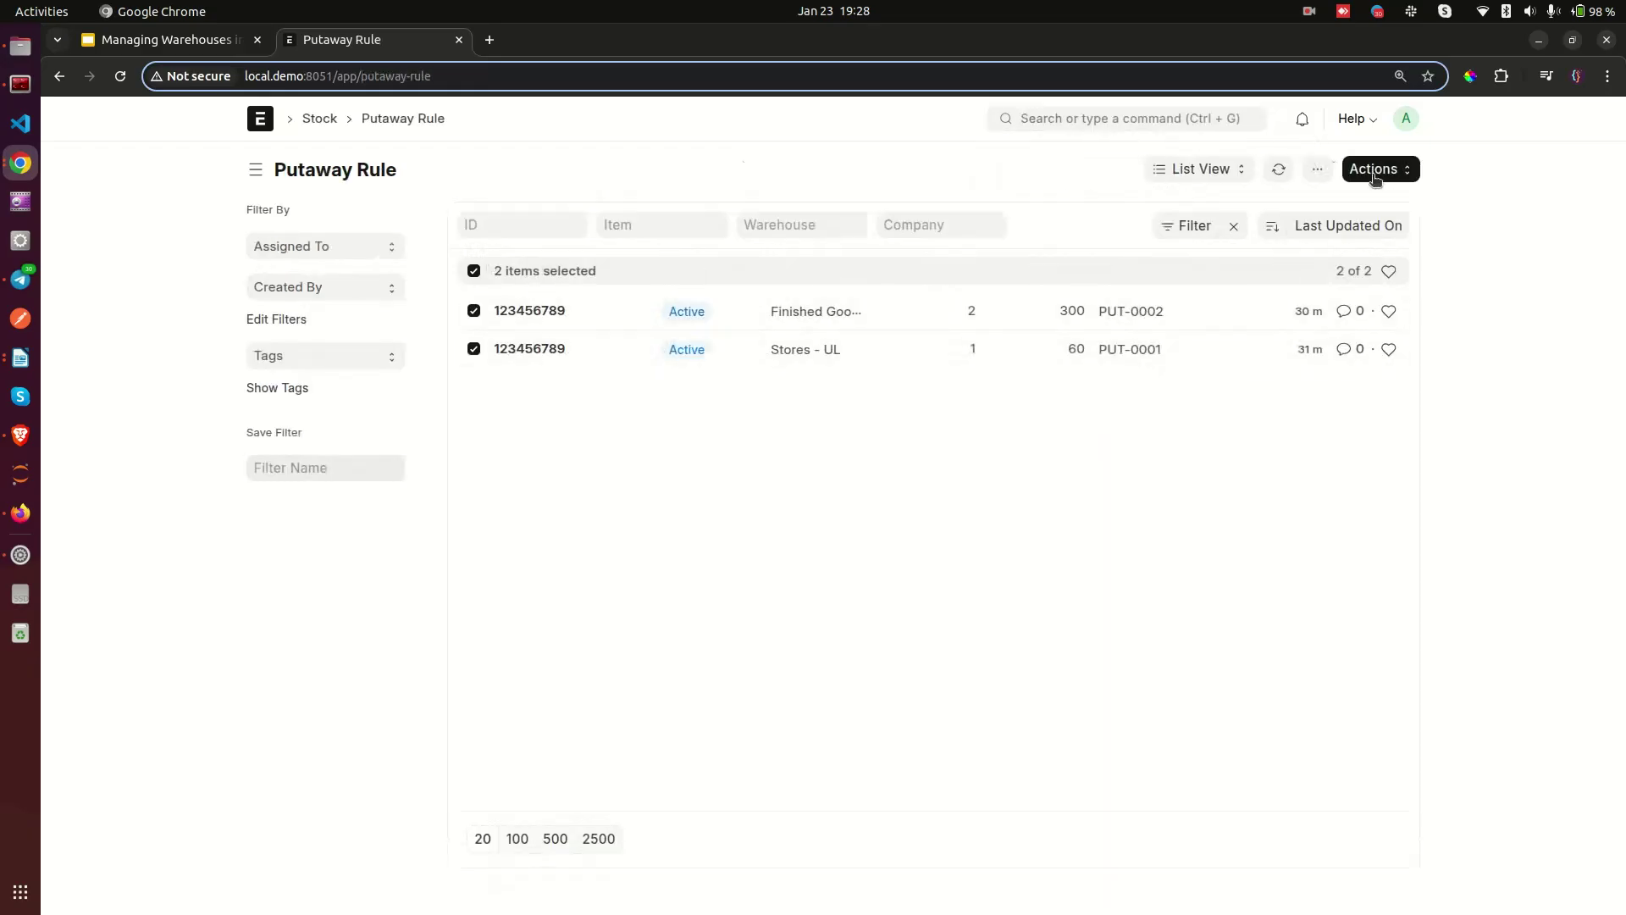
left_click(1373, 175)
left_click(1265, 391)
left_click(1061, 263)
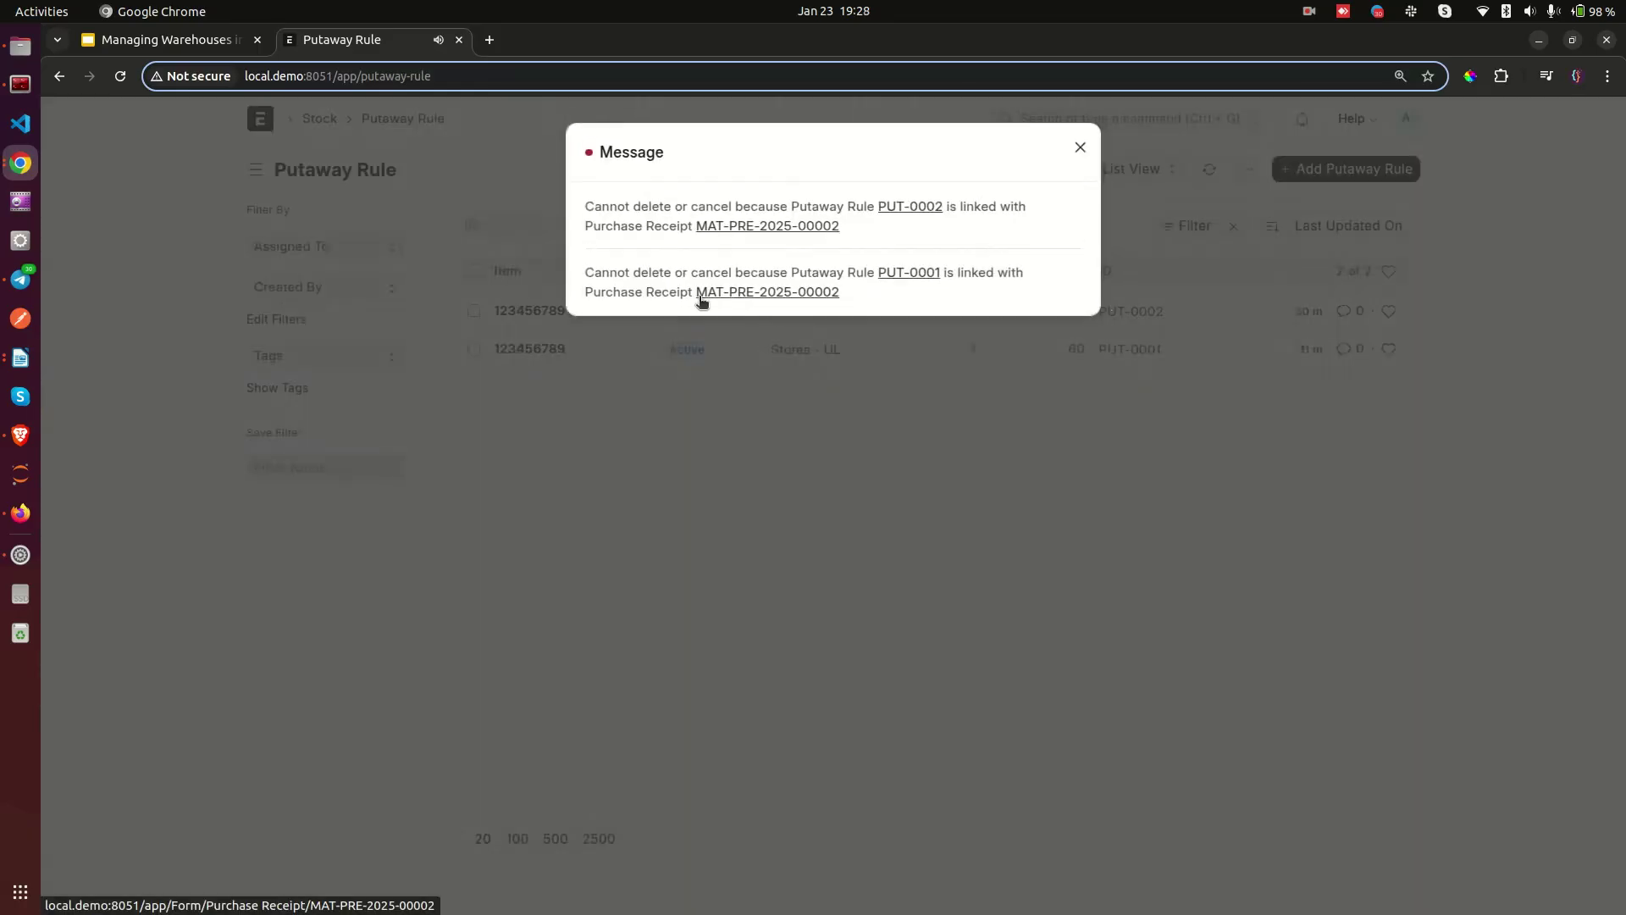
left_click(932, 484)
Step: Search for the company list and open the Upeosoft Limited company record
left_click(1177, 117)
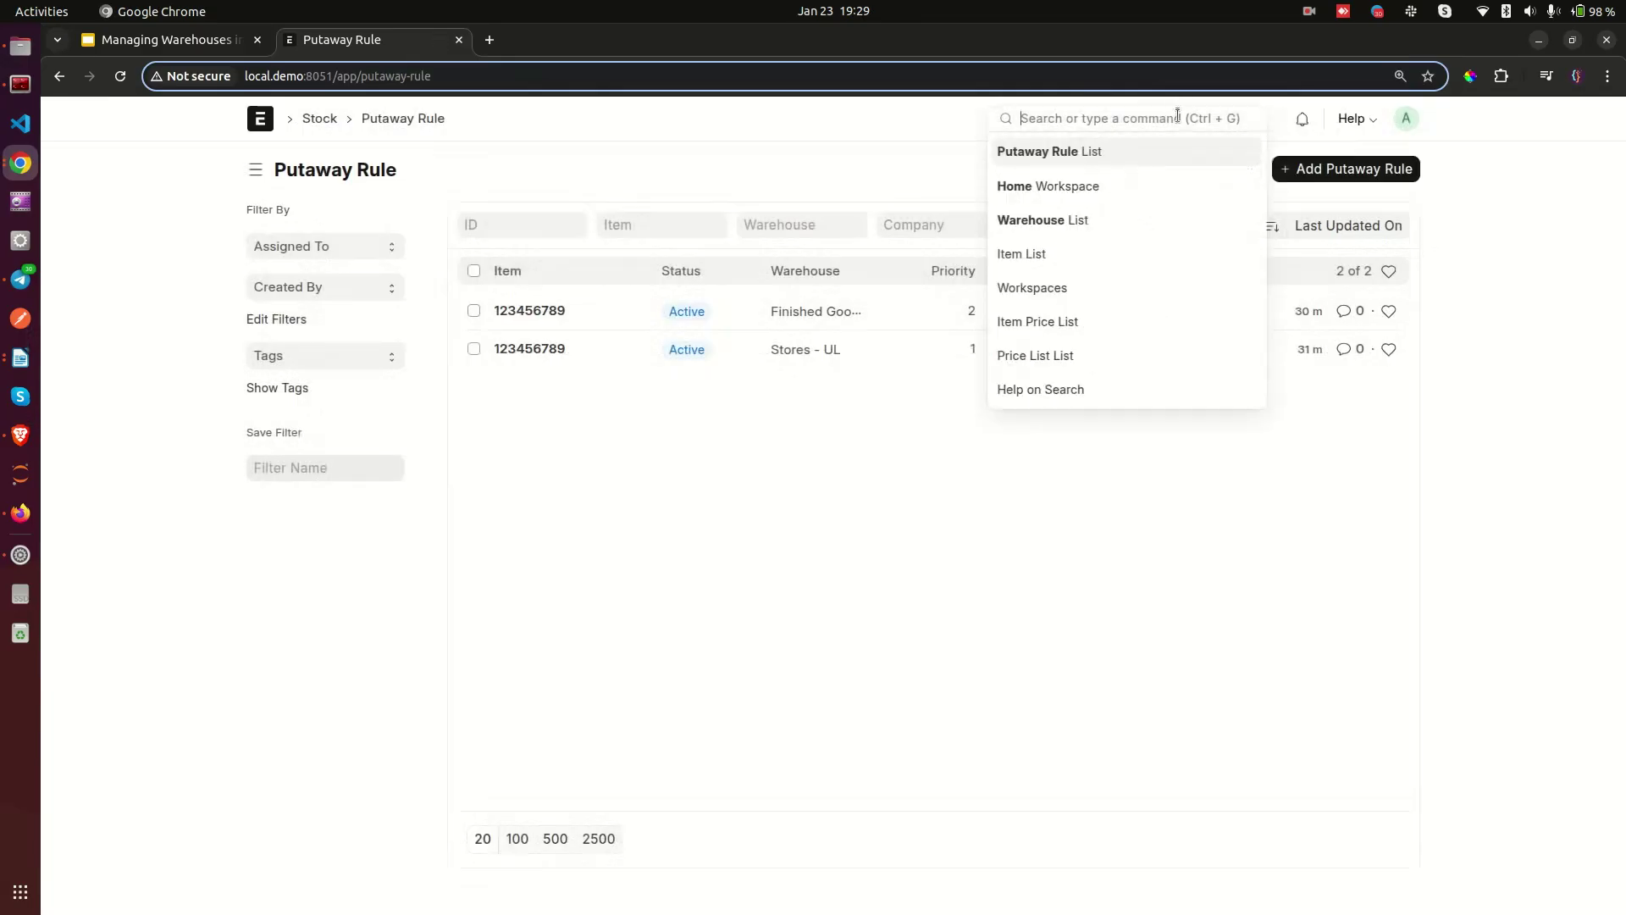
type("company")
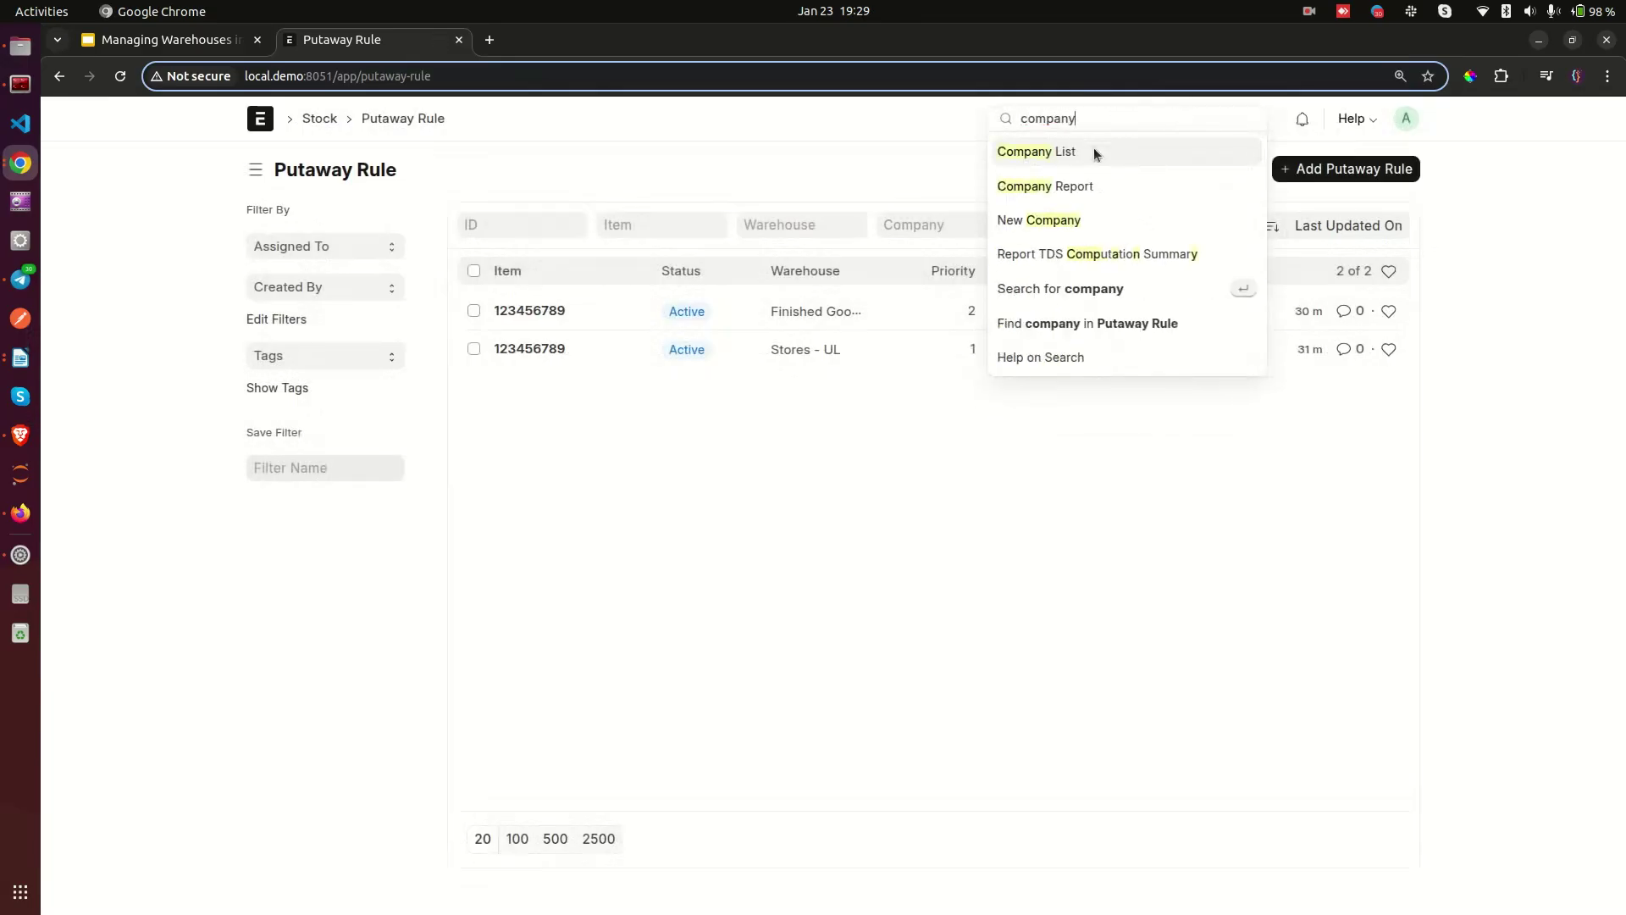
left_click(1094, 150)
left_click(570, 312)
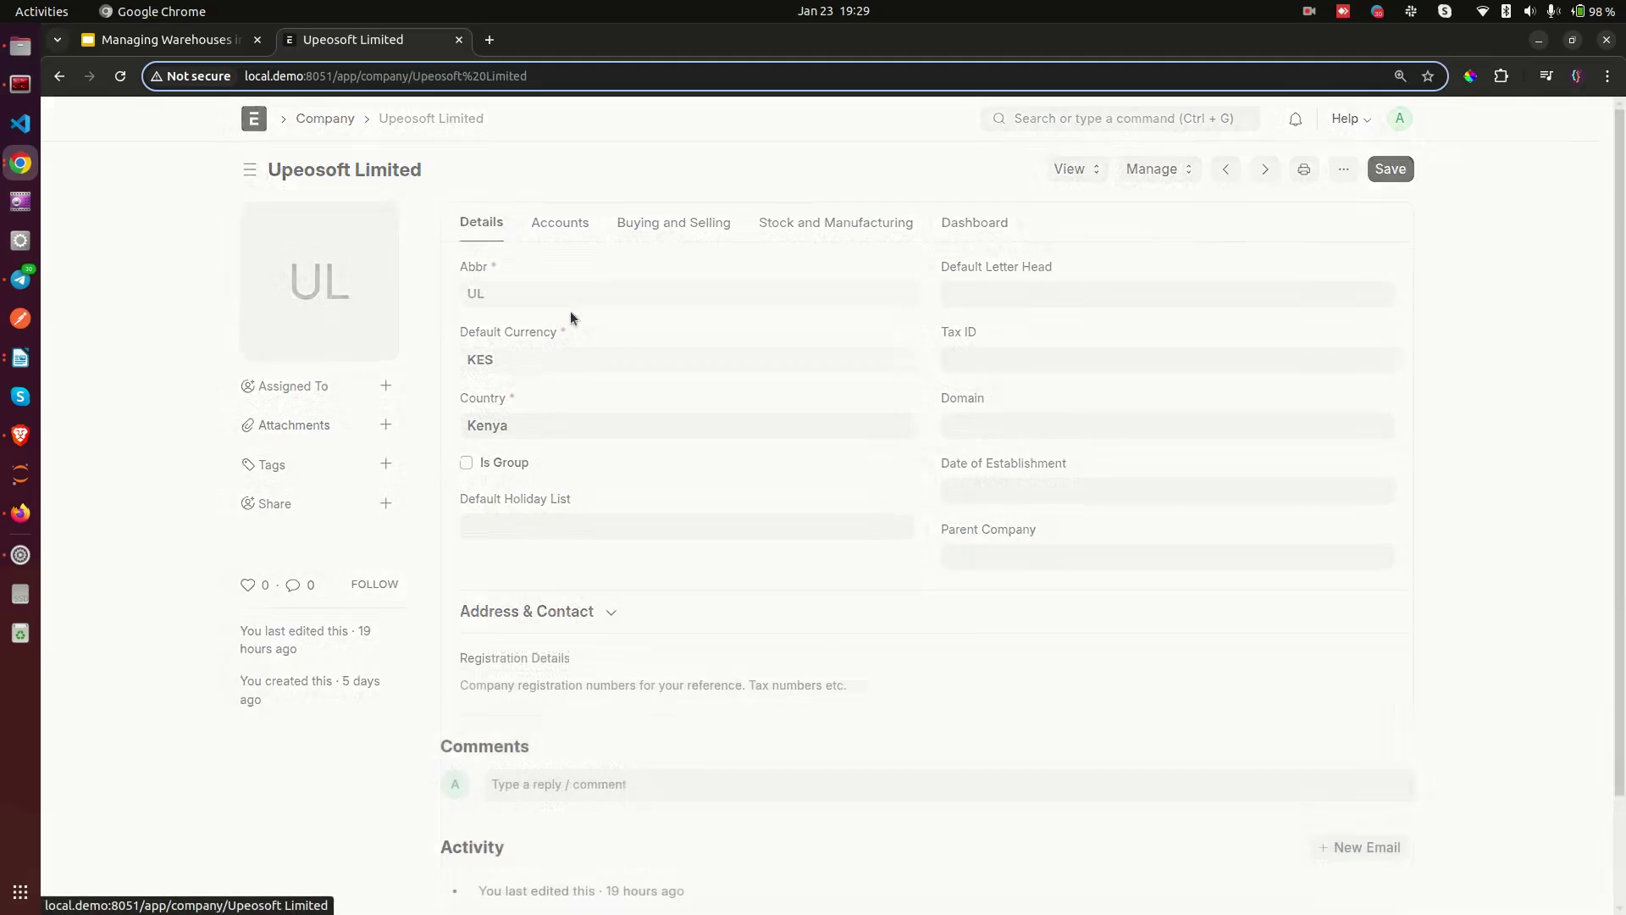
Step: Delete all transactions of the company, verifying with the account password and confirming with the company name Upeosoft Limited
left_click(1133, 168)
left_click(1172, 230)
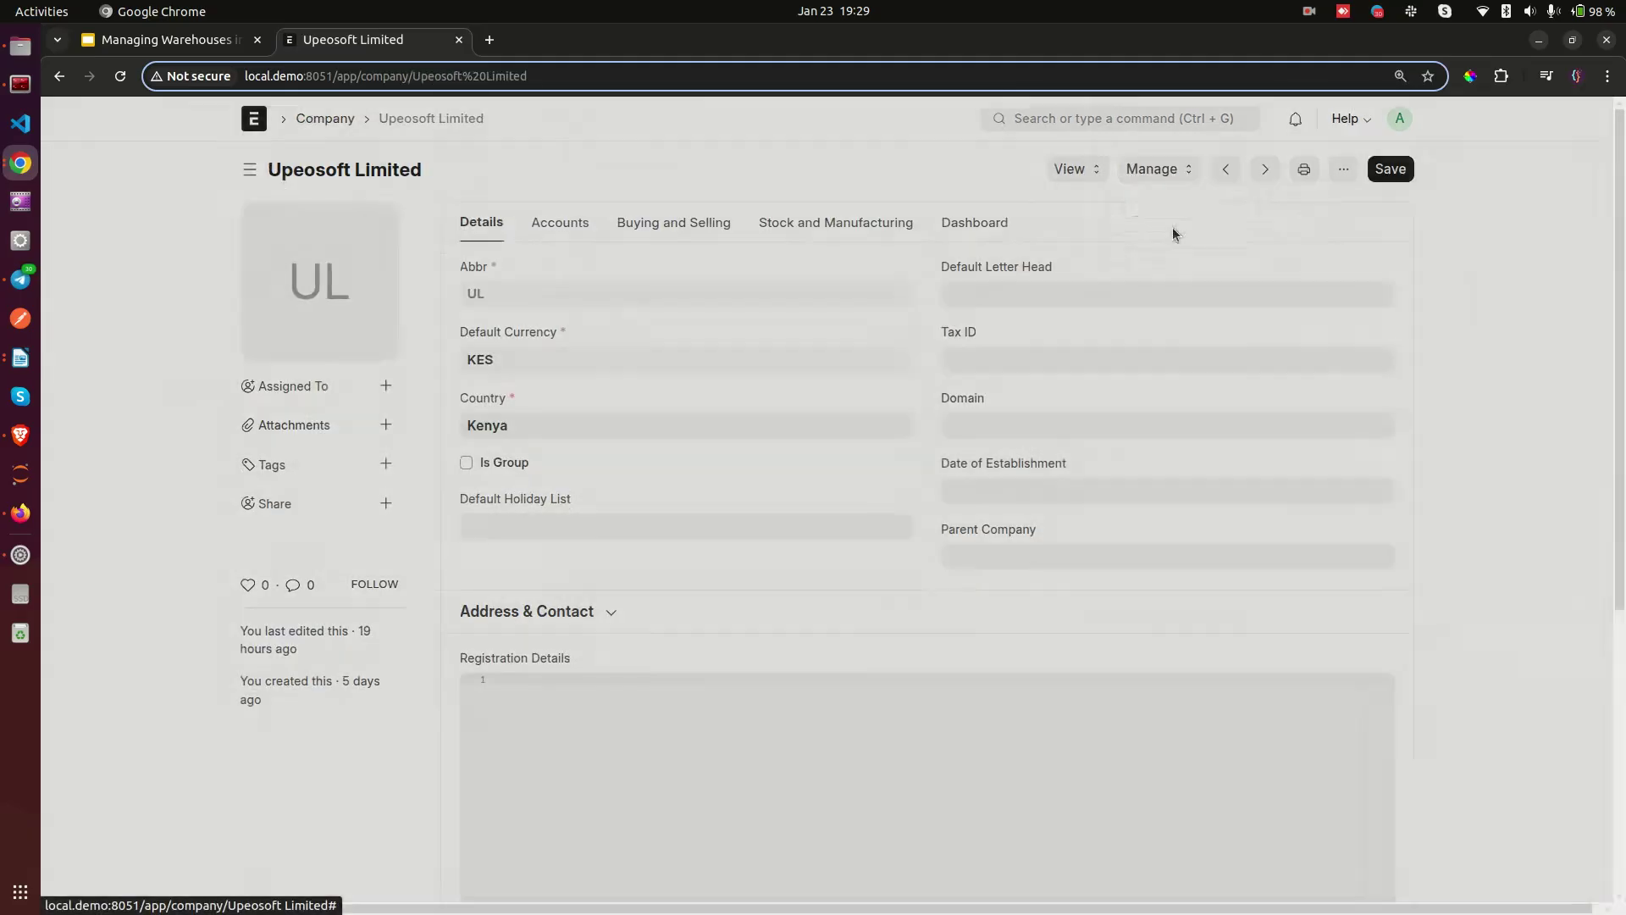
left_click(762, 268)
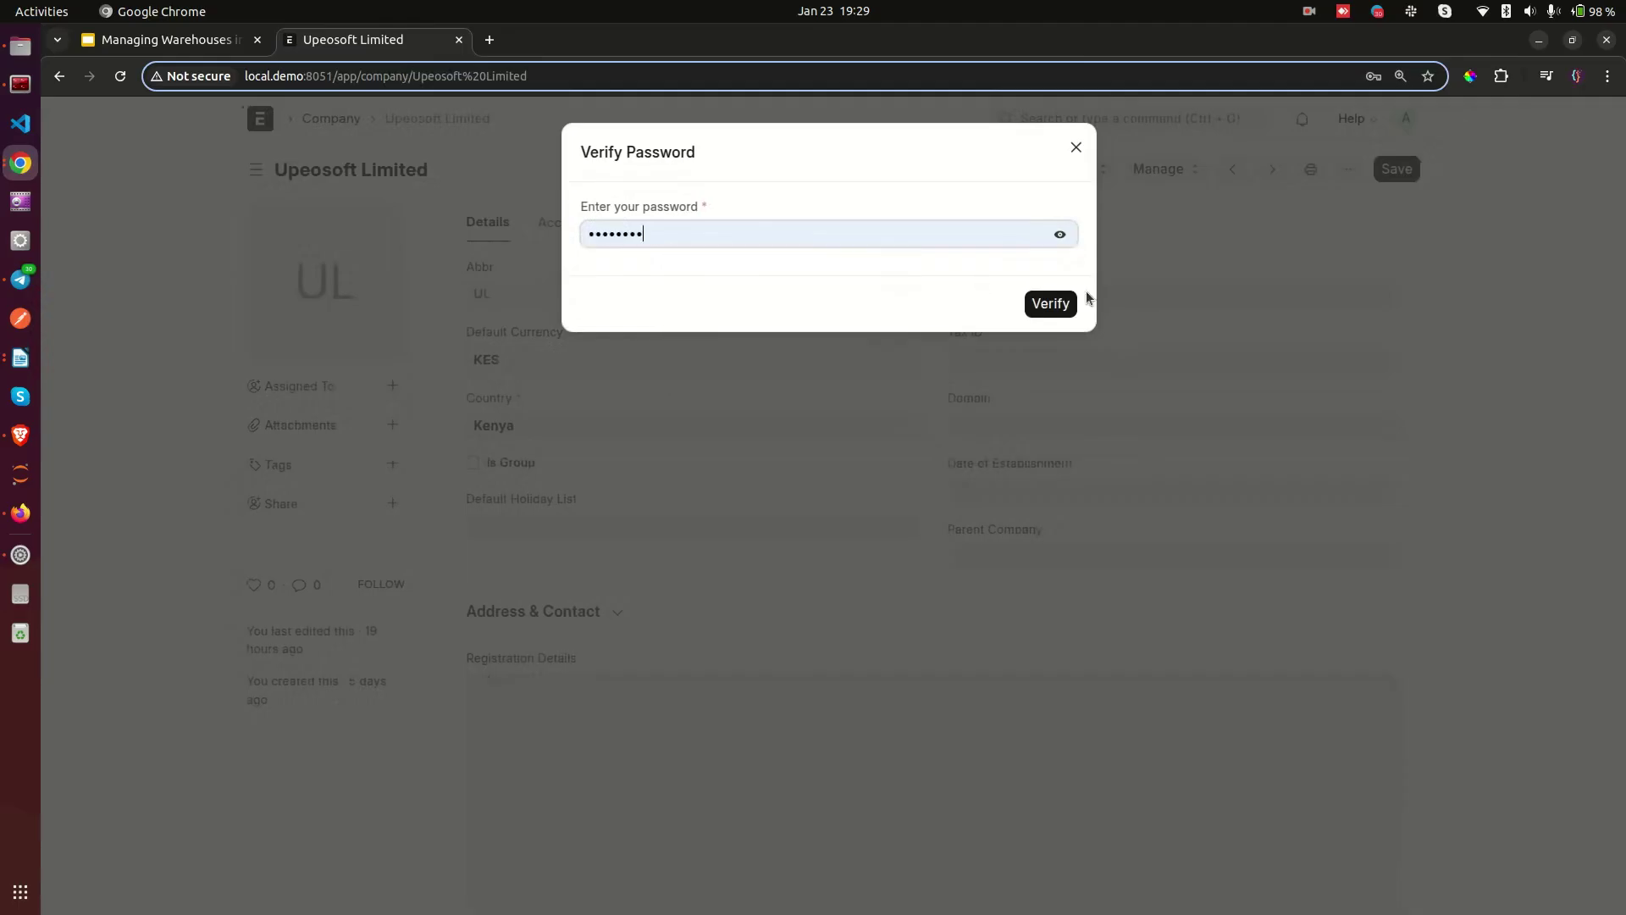
left_click(1062, 323)
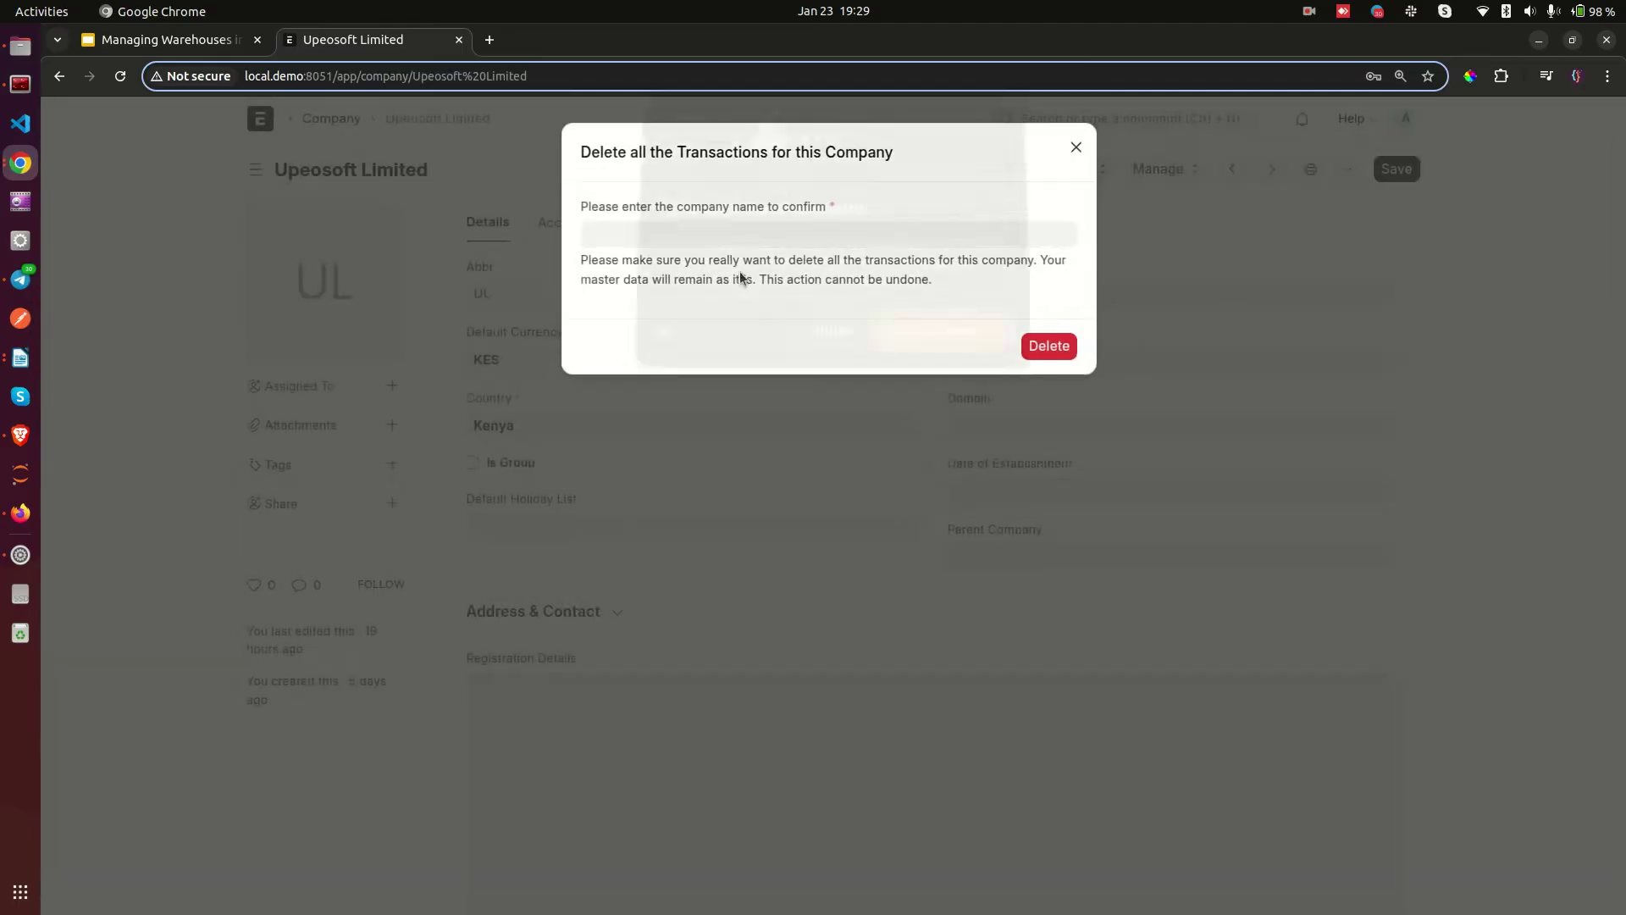
left_click(833, 336)
type("Upeosoft Limited")
left_click(1059, 352)
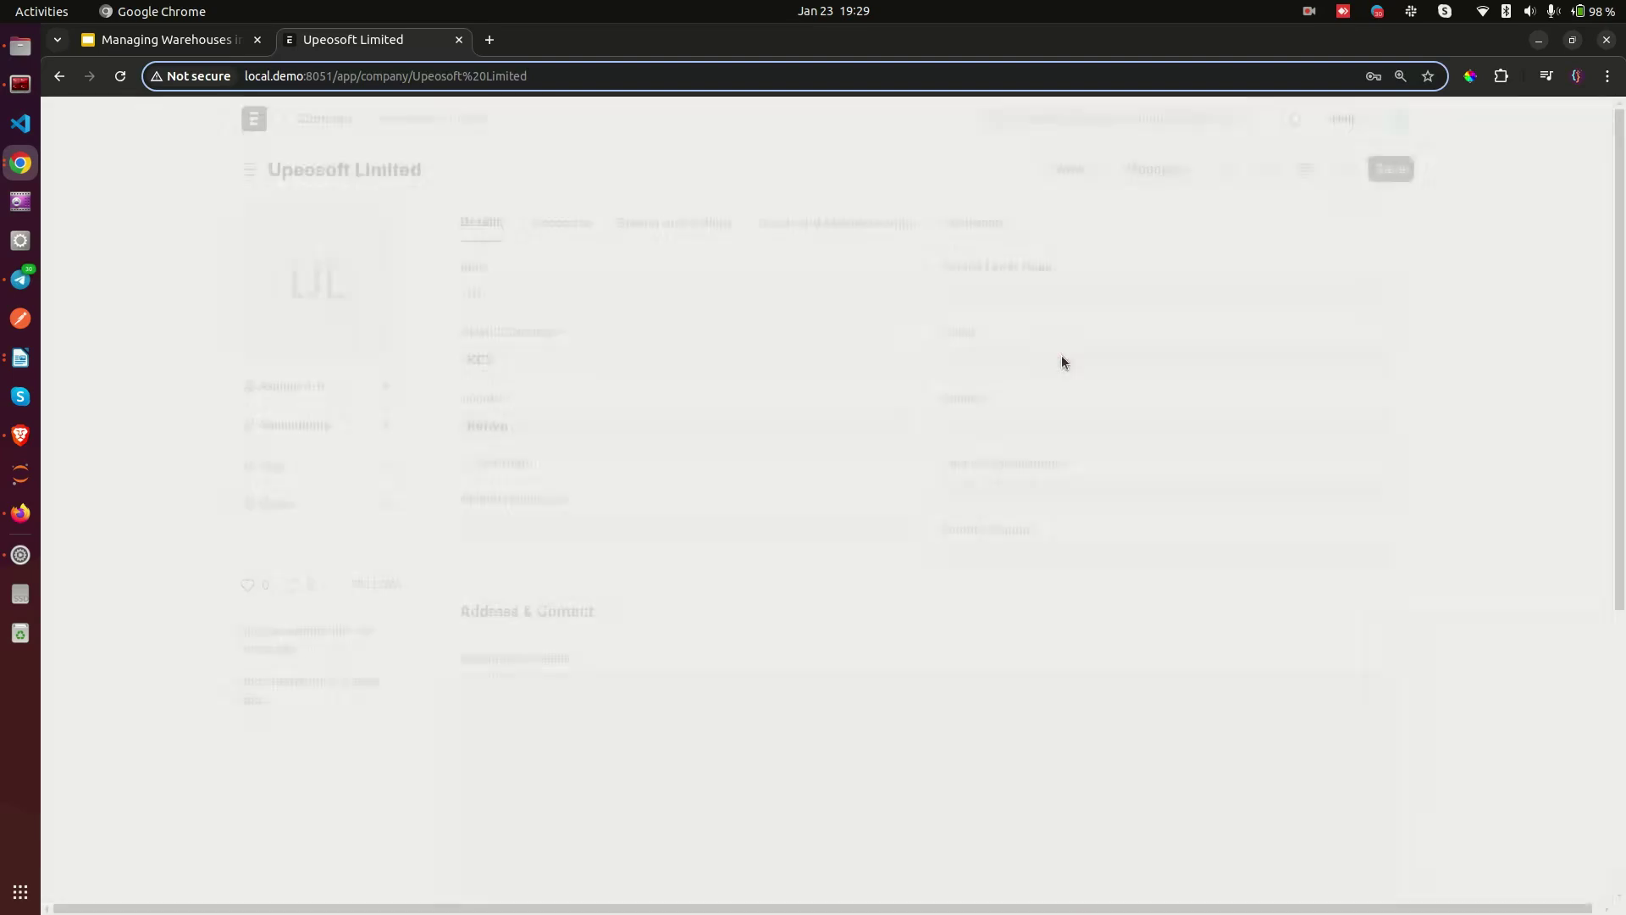
left_click(781, 264)
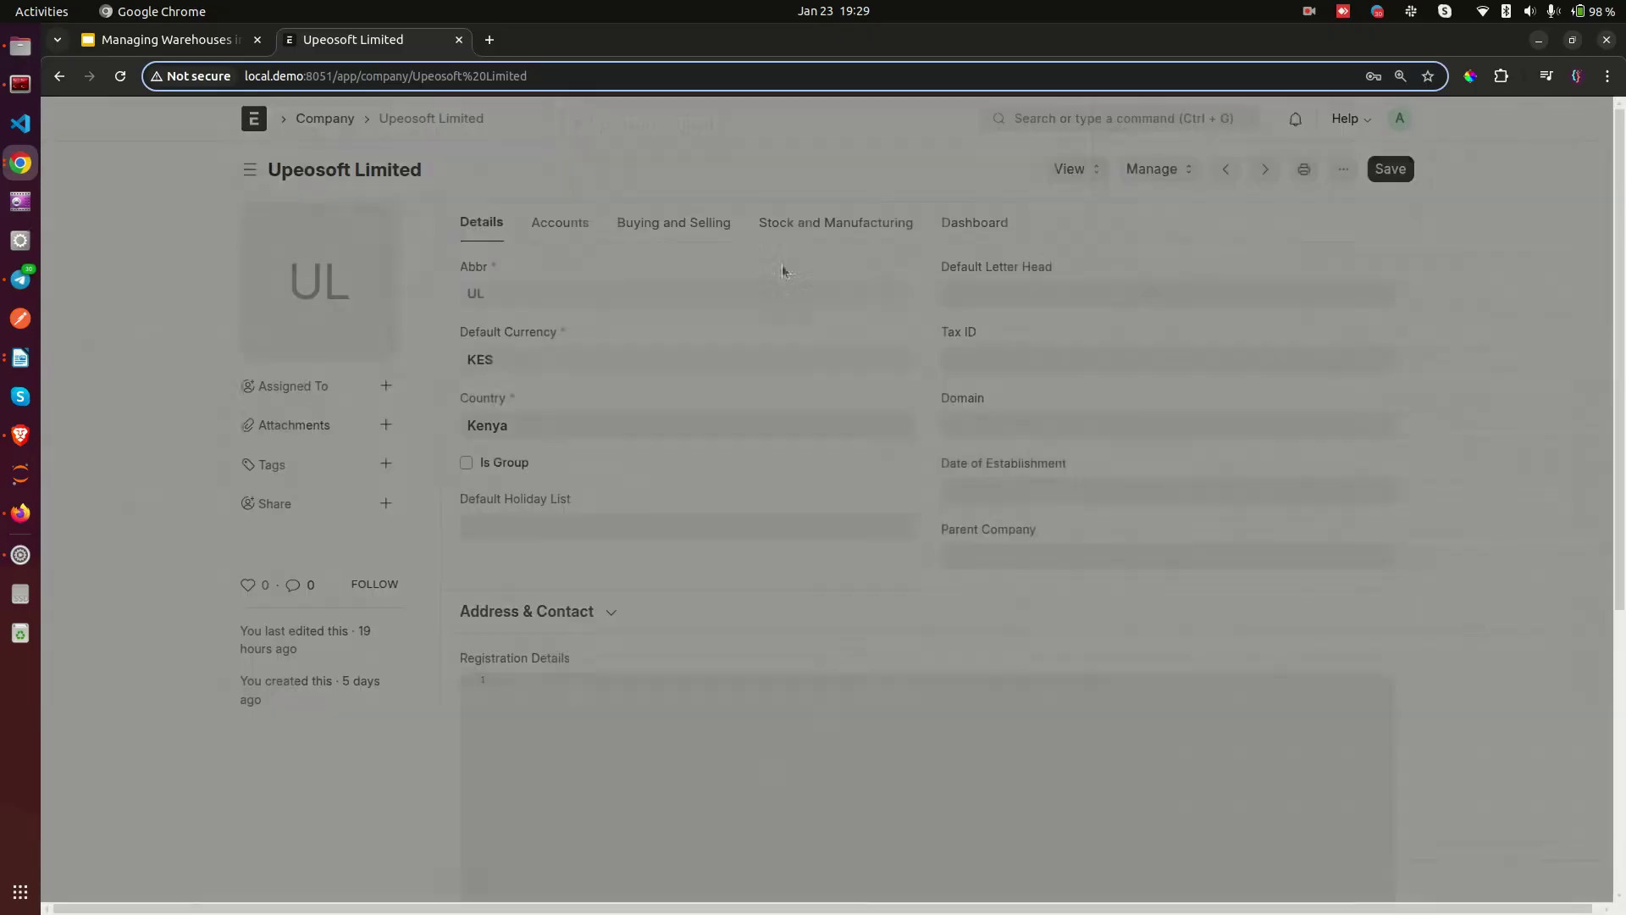
Step: Open the purchase order list to check for remaining purchase orders
left_click(1139, 112)
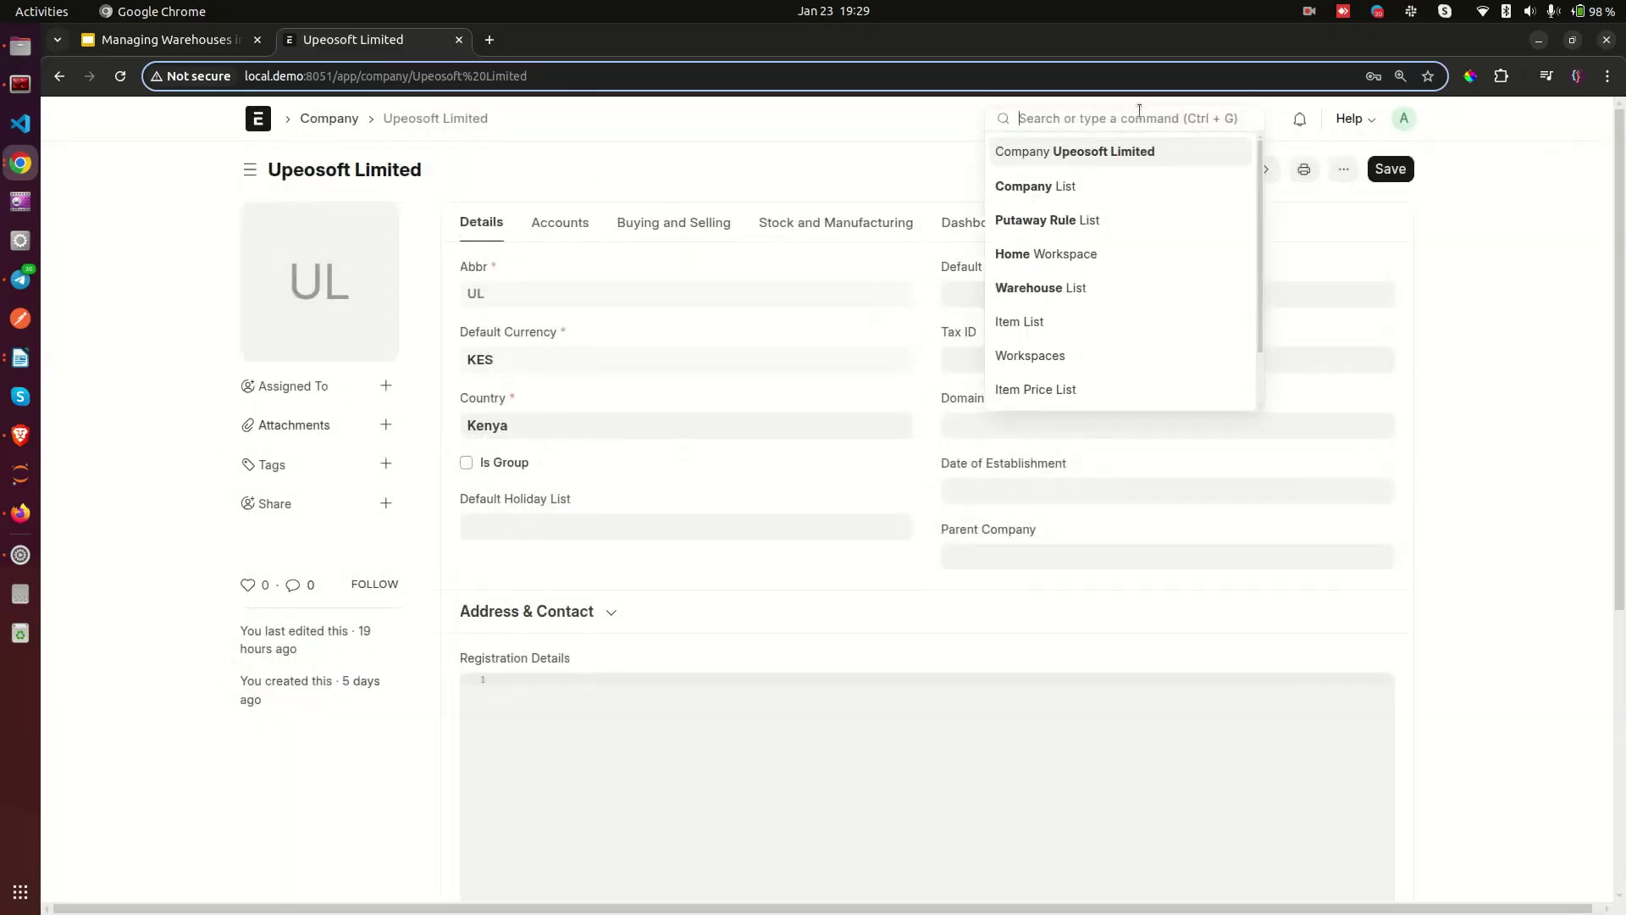
type("purchase or")
left_click(1101, 150)
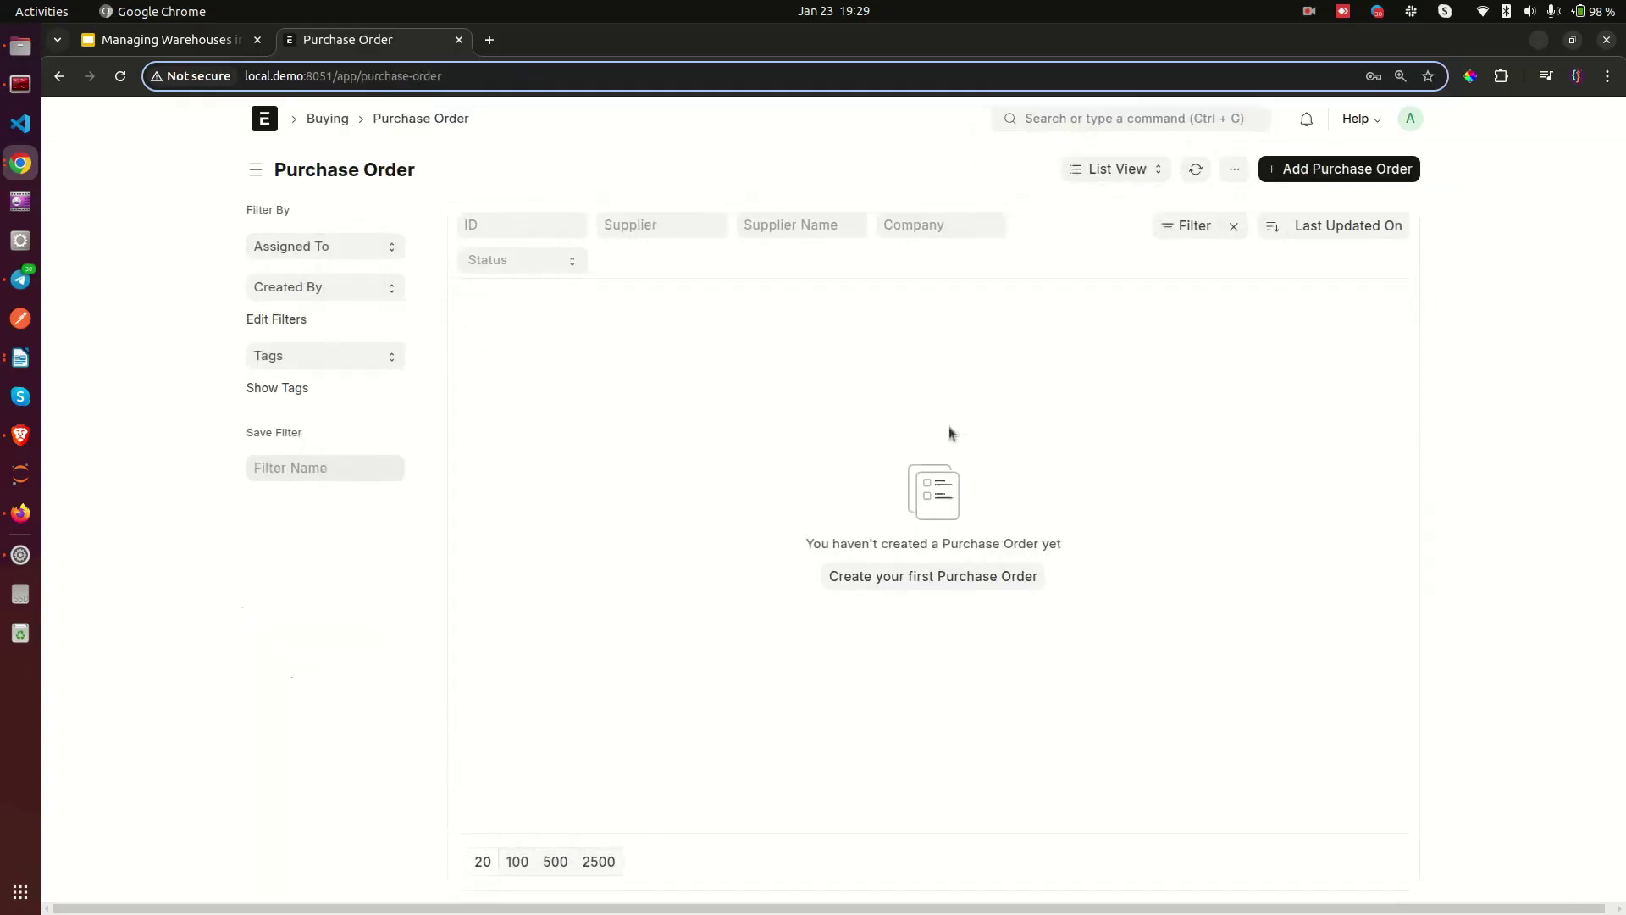
Step: Open the putaway rule list and reload it to check for remaining rules
left_click(1087, 118)
type("put")
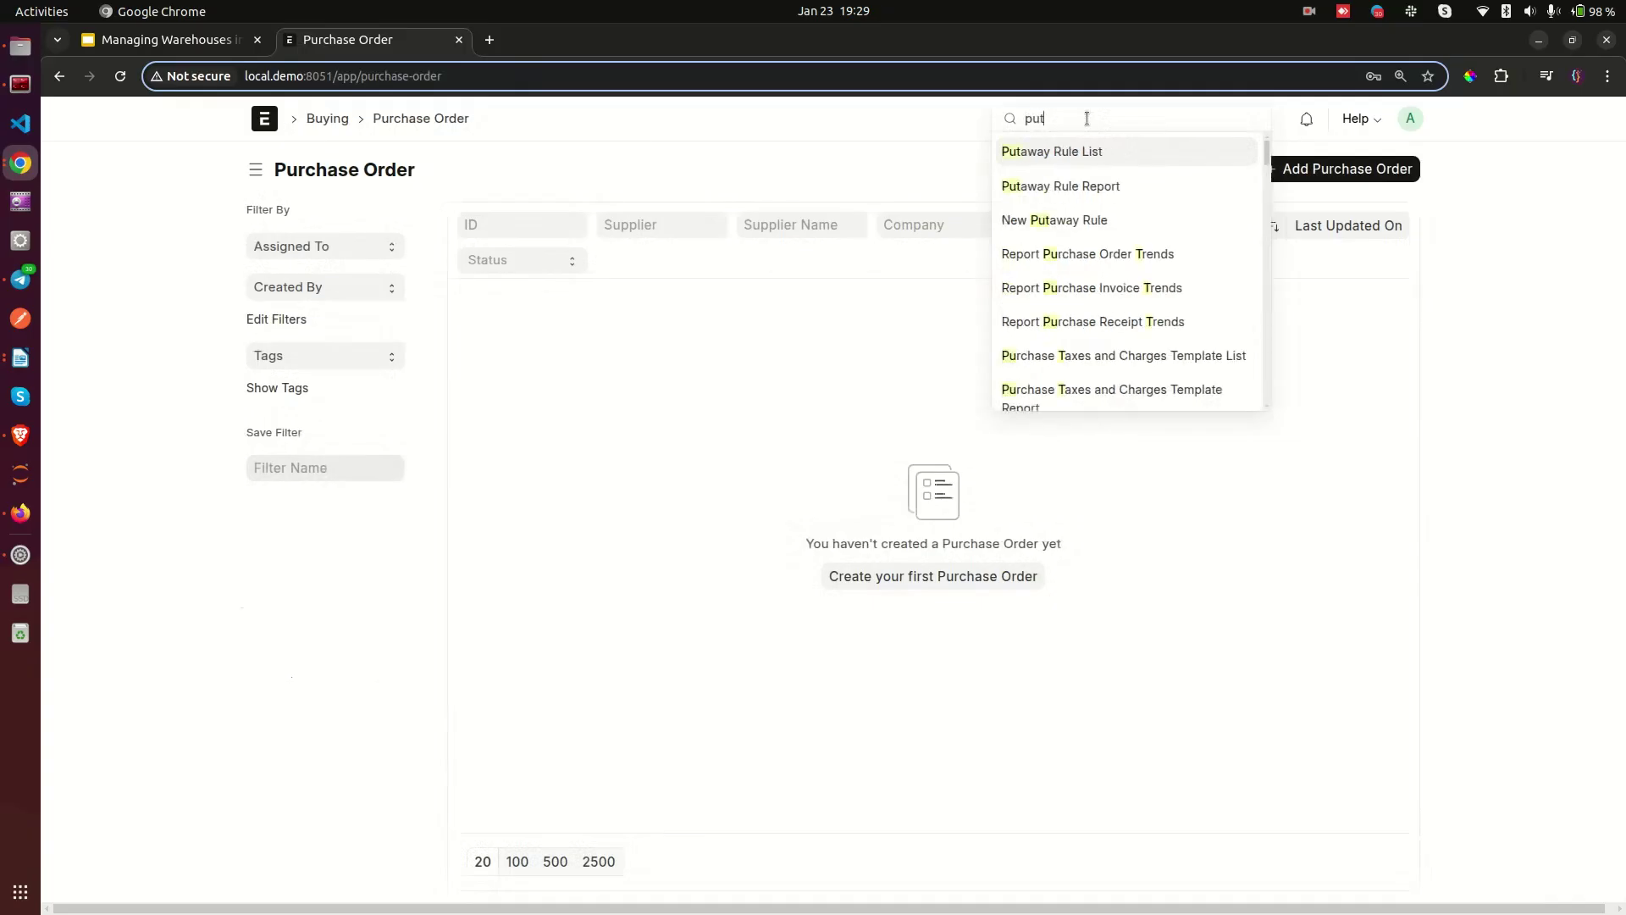
type("aw")
left_click(1060, 152)
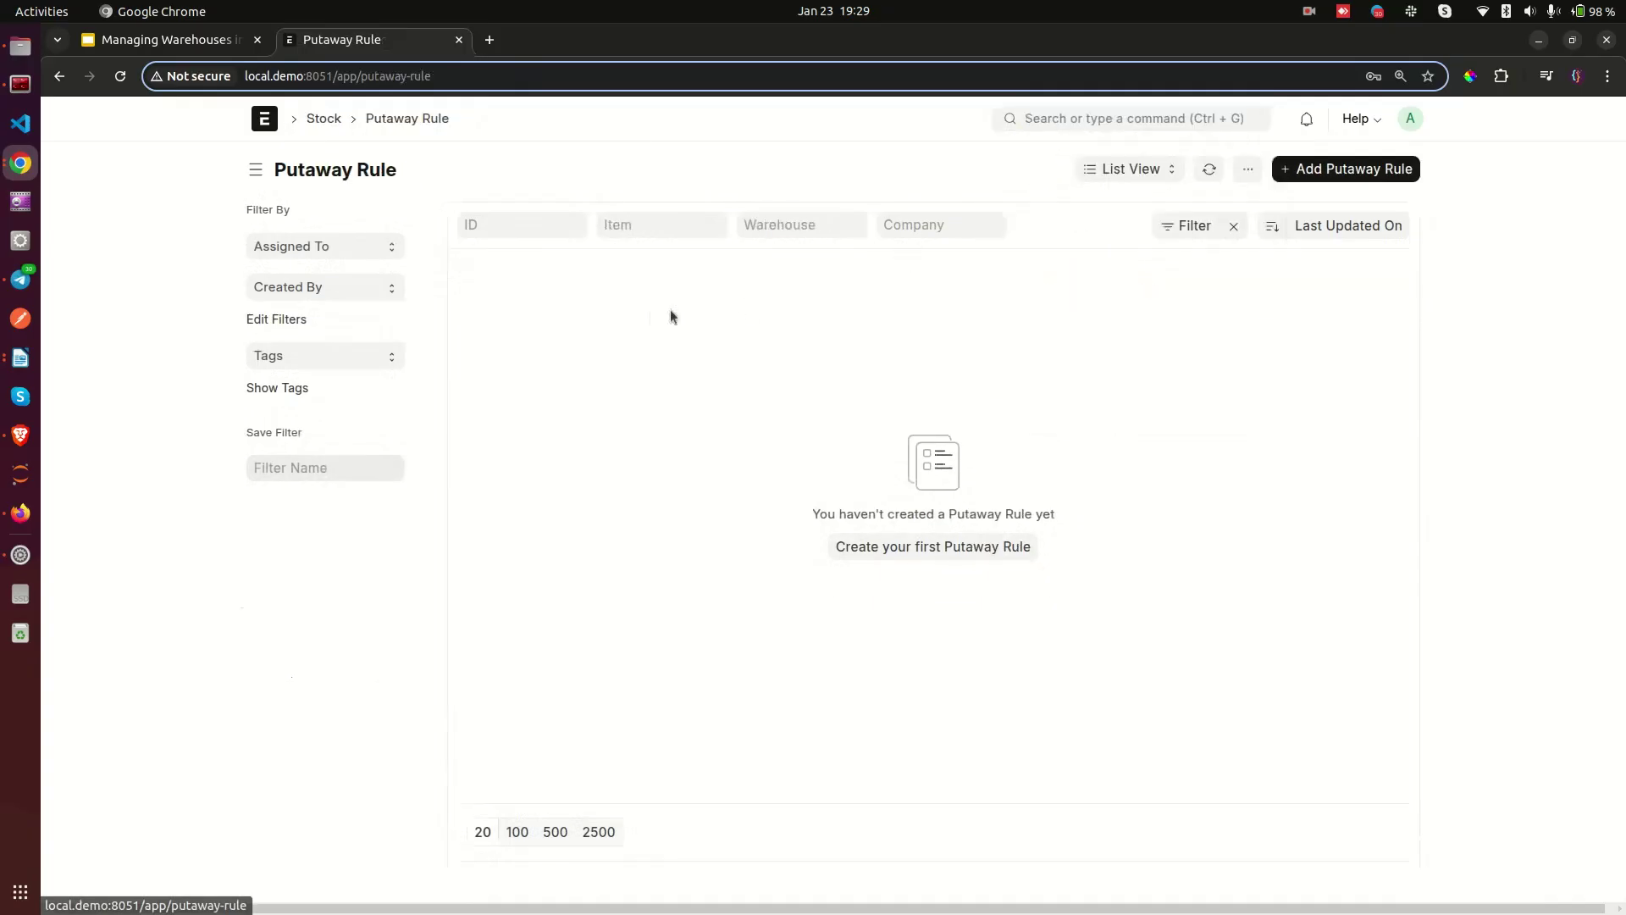
right_click(680, 362)
left_click(764, 430)
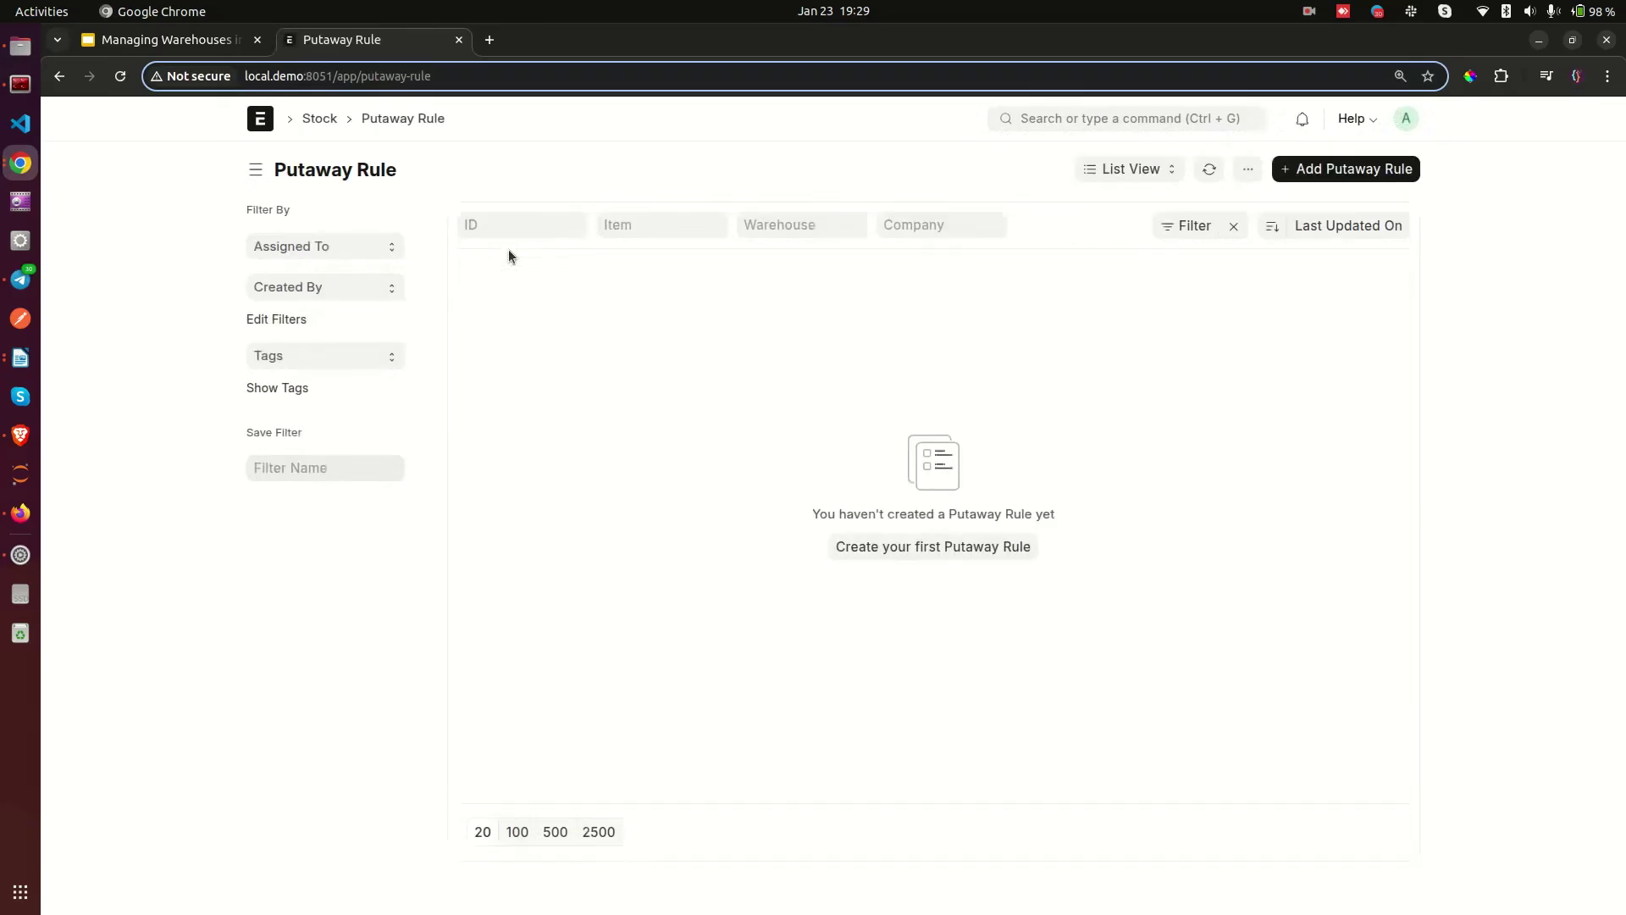
Step: Start a new putaway rule for item 123456789, OnePlus 10T (Black), with warehouse Stores - UL and priority 1
left_click(983, 548)
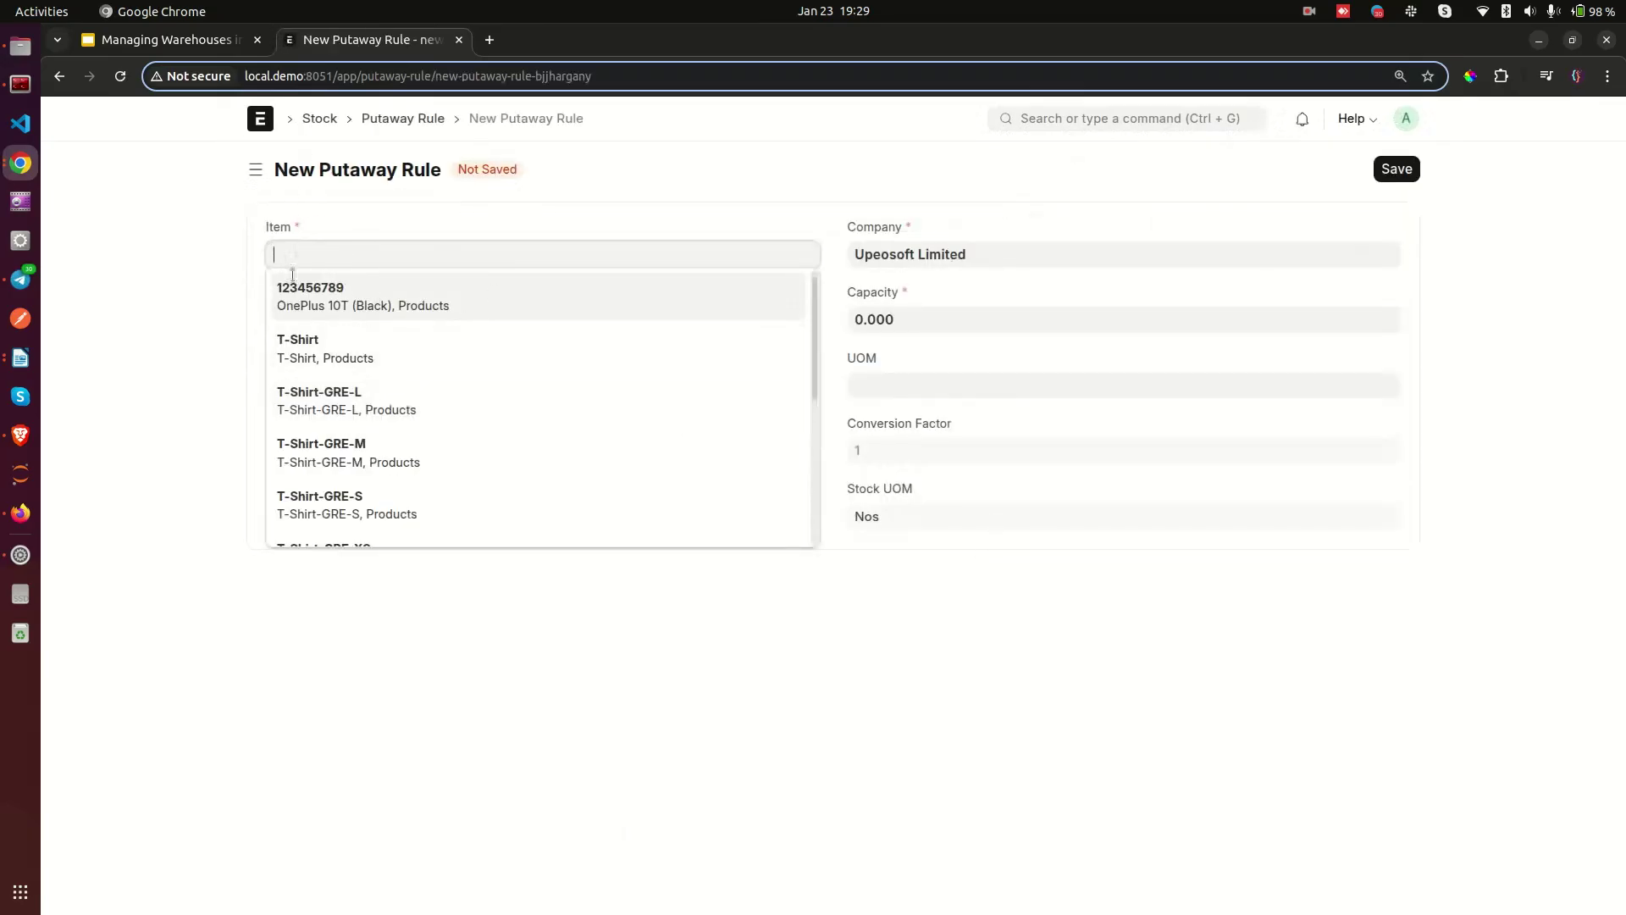
left_click(343, 297)
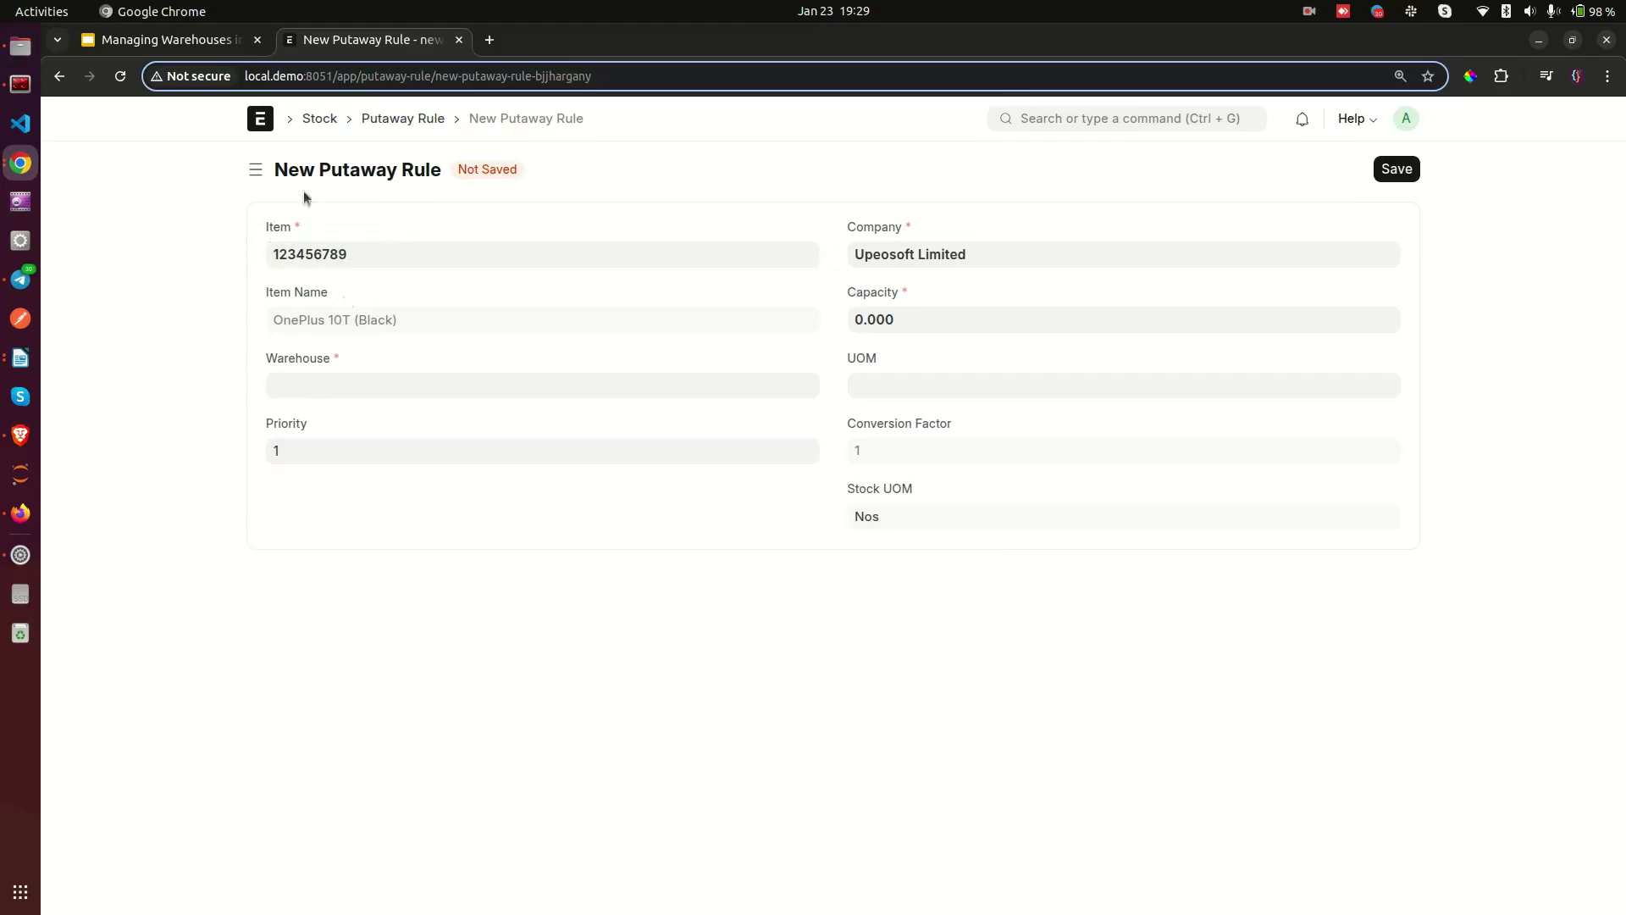
left_click(323, 372)
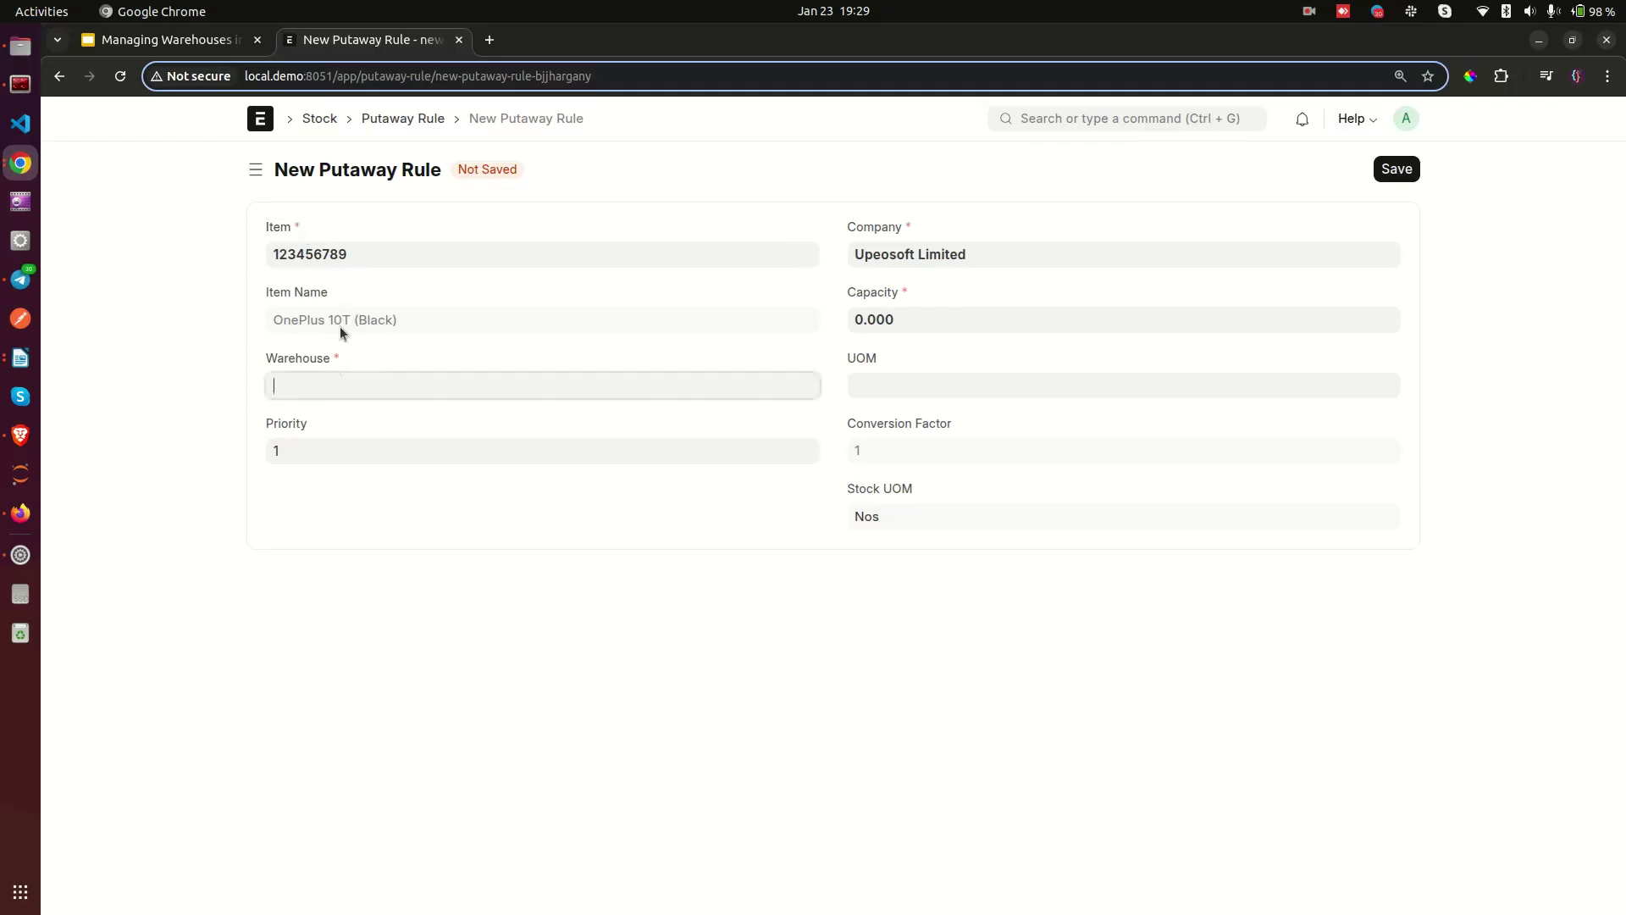
left_click(343, 484)
left_click(296, 459)
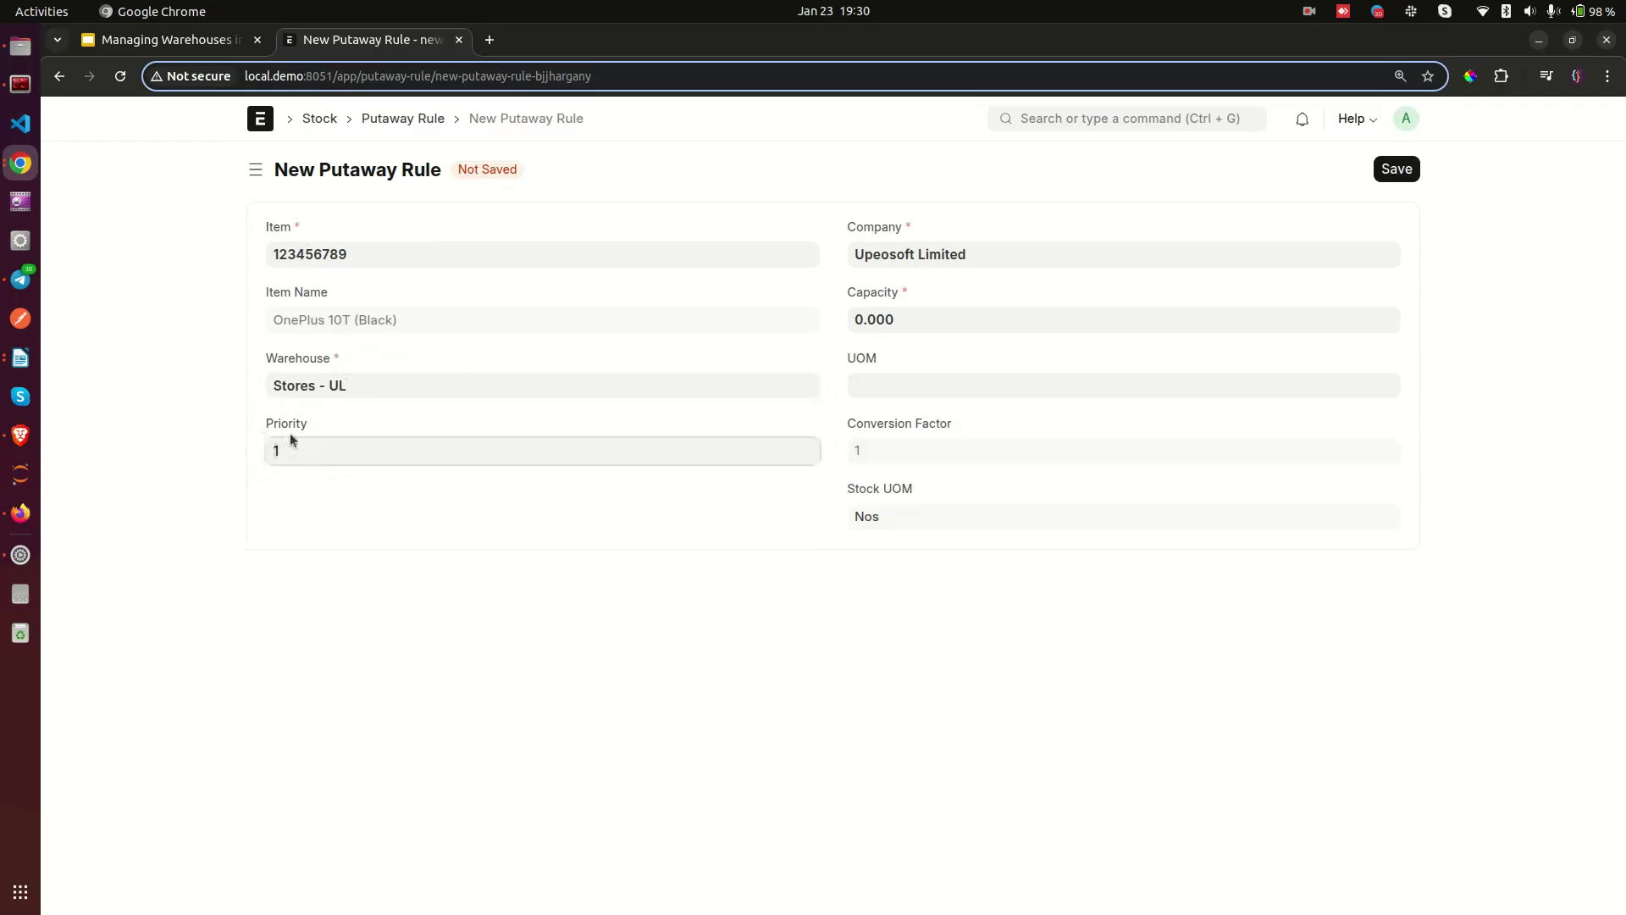
key("BackSpace")
type("2")
key("BackSpace")
type("1")
left_click(314, 496)
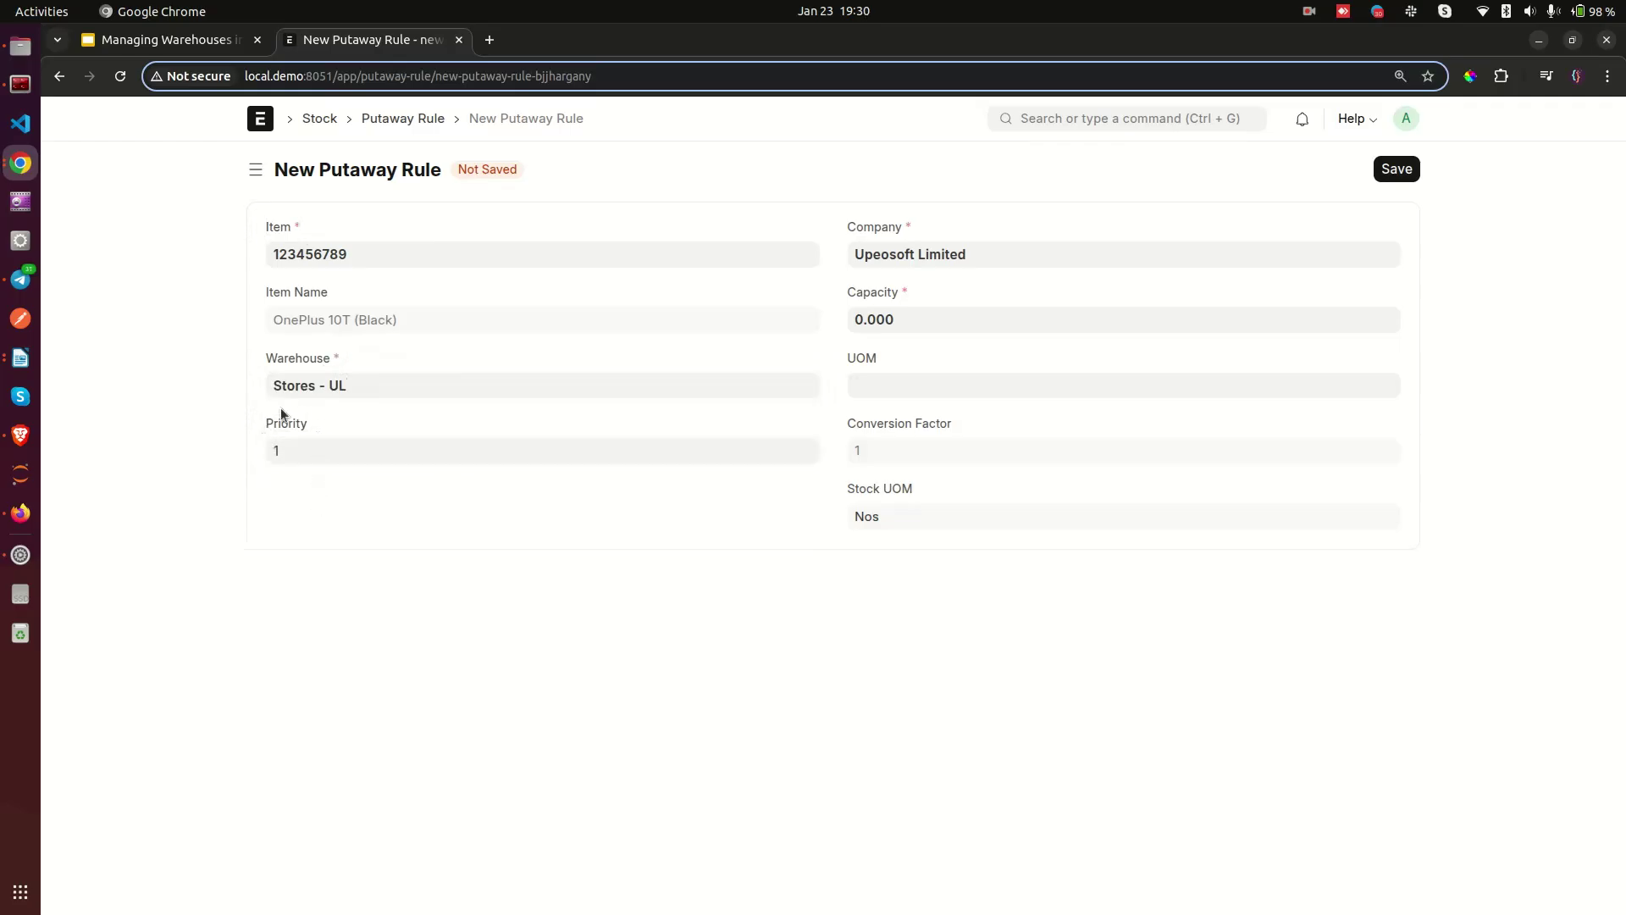
Step: Set the putaway rule's capacity to 10 with Nos as its unit of measure, and save the rule
left_click(908, 322)
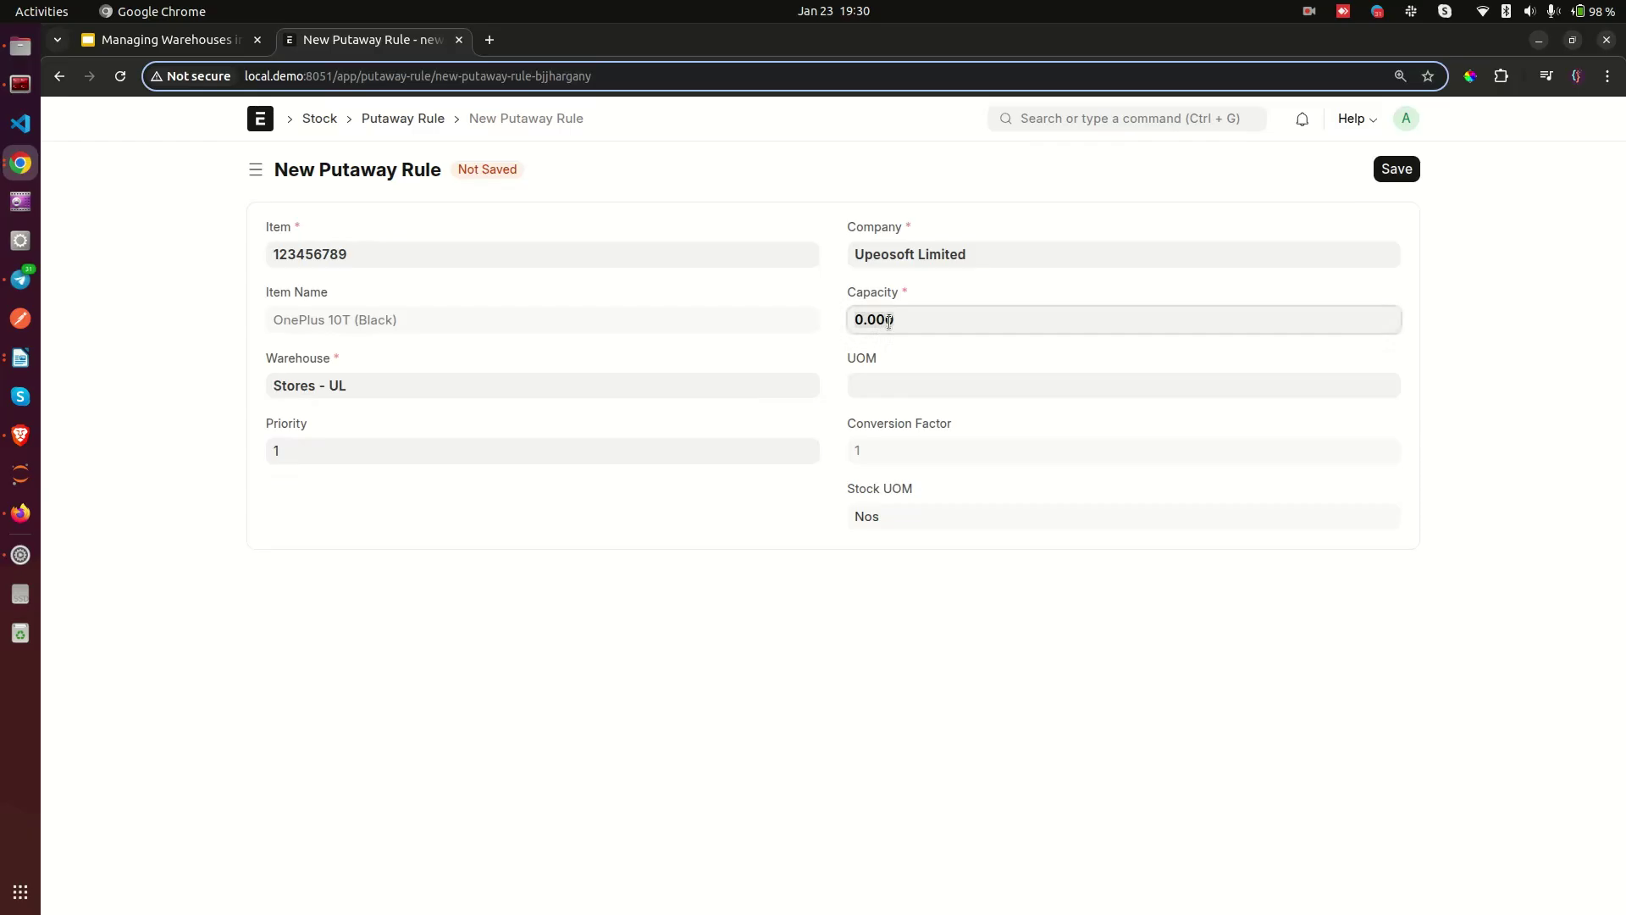
double_click(889, 320)
type("10")
left_click(791, 330)
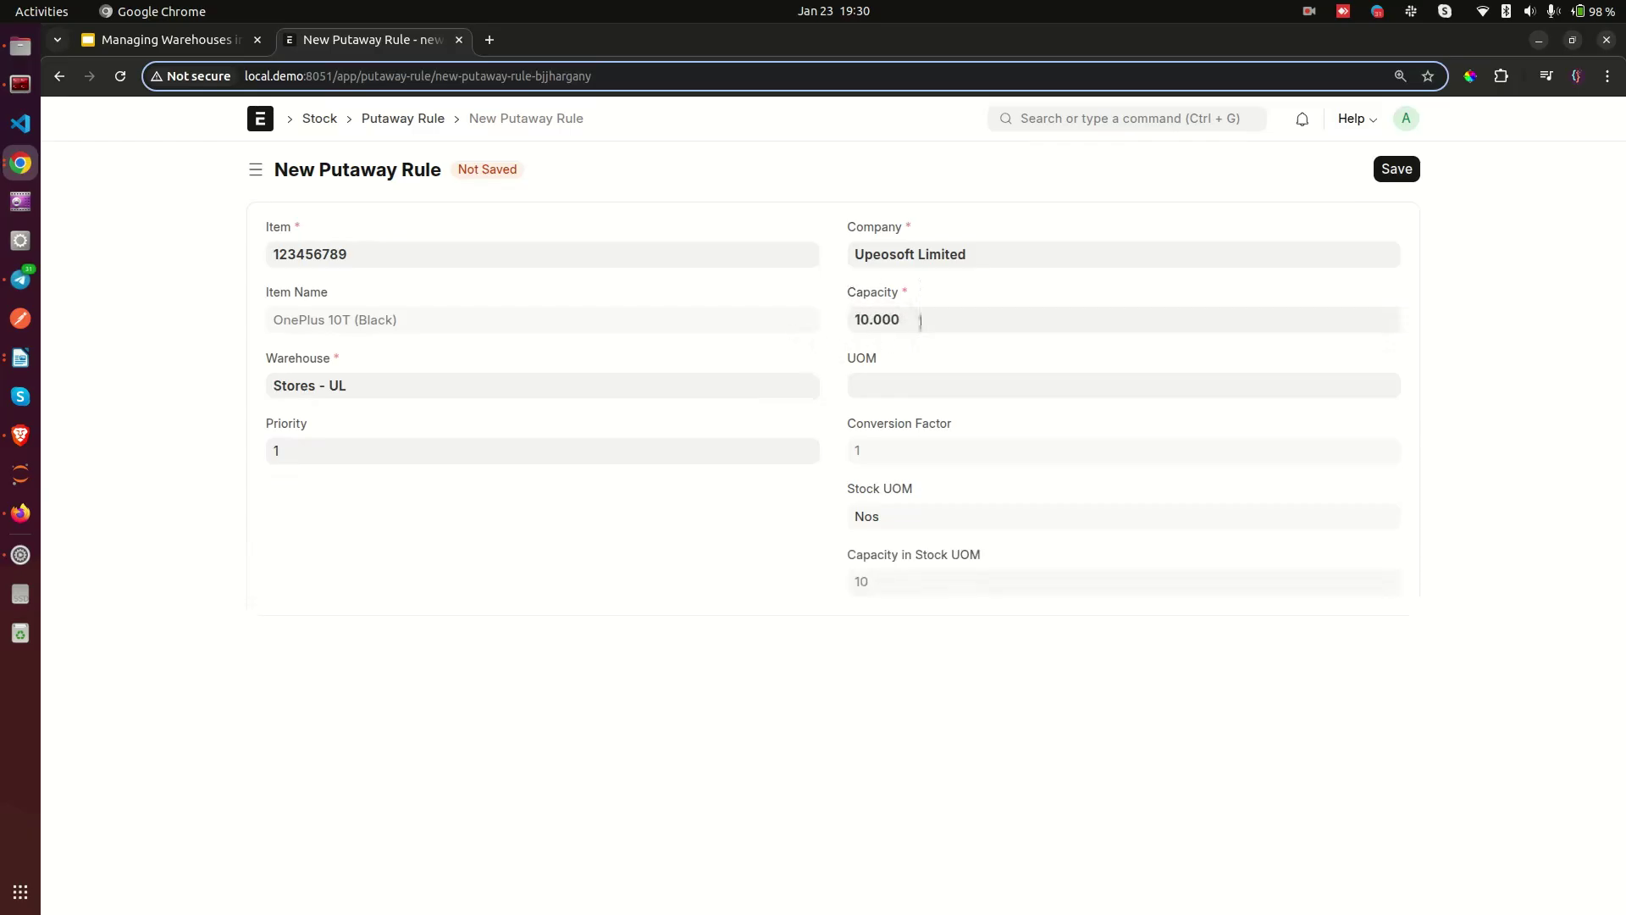
left_click(896, 385)
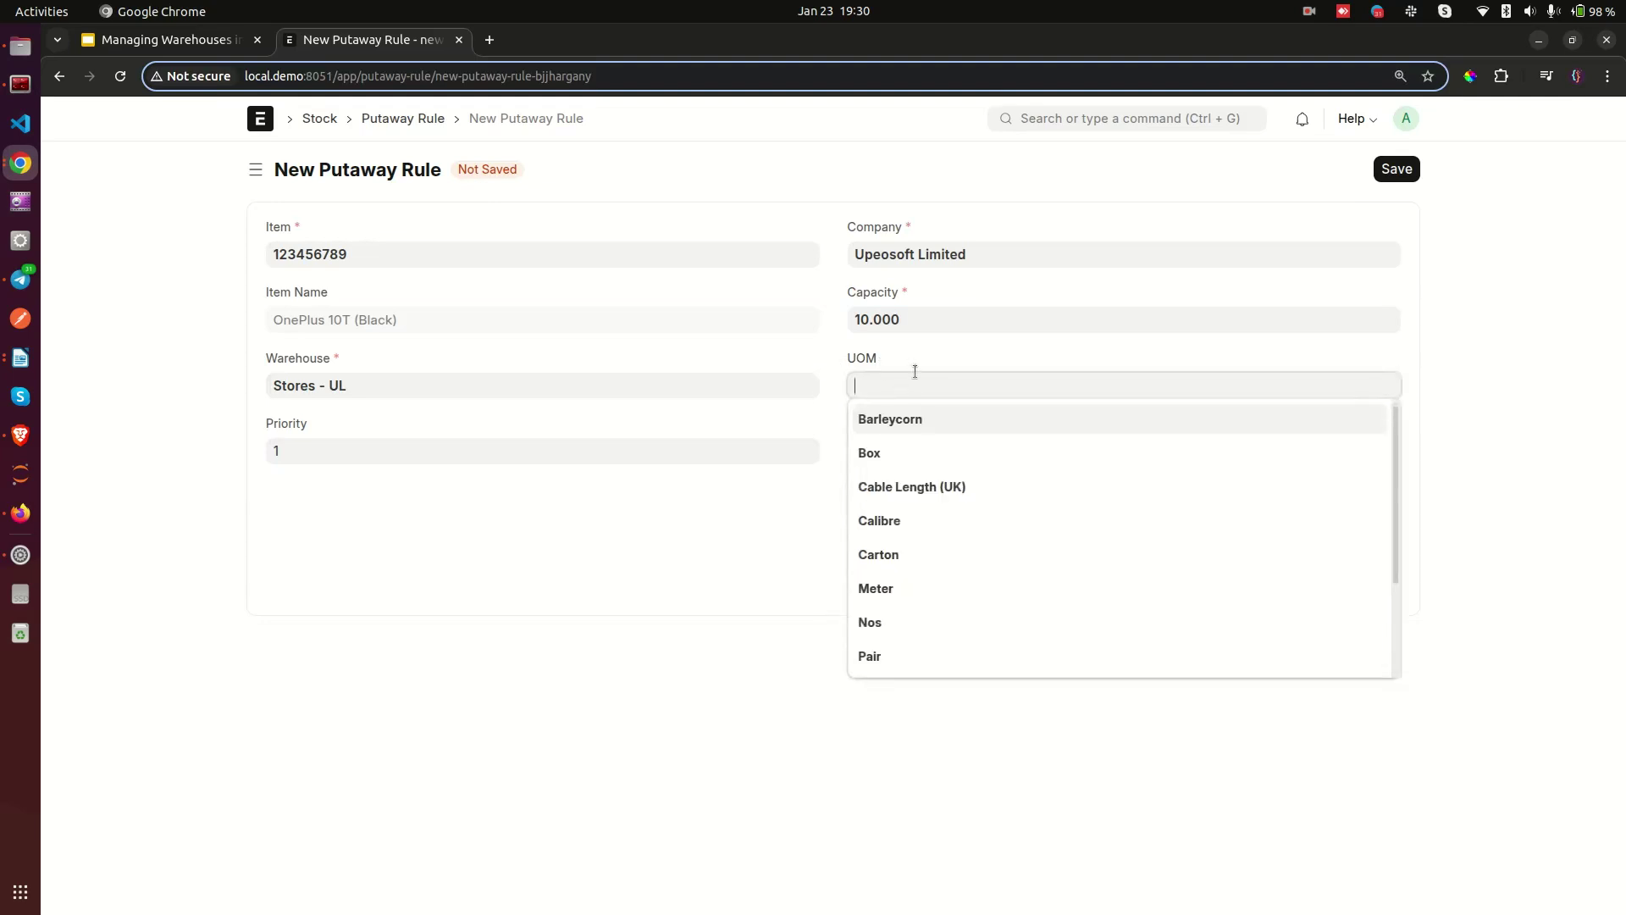
type("no")
left_click(900, 421)
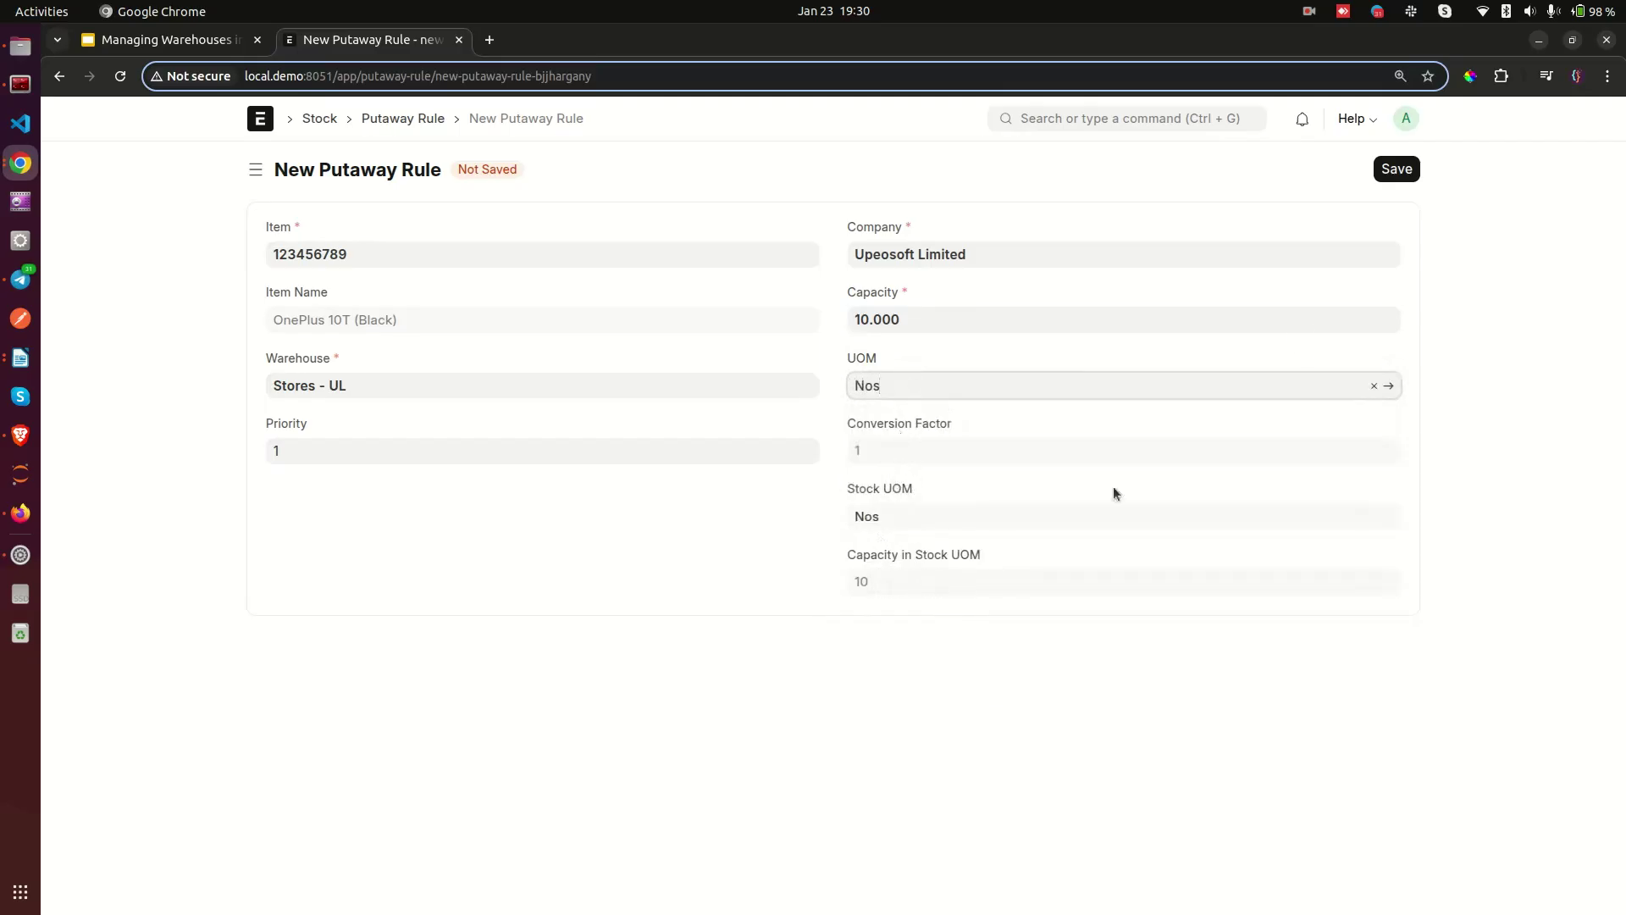
left_click(1397, 169)
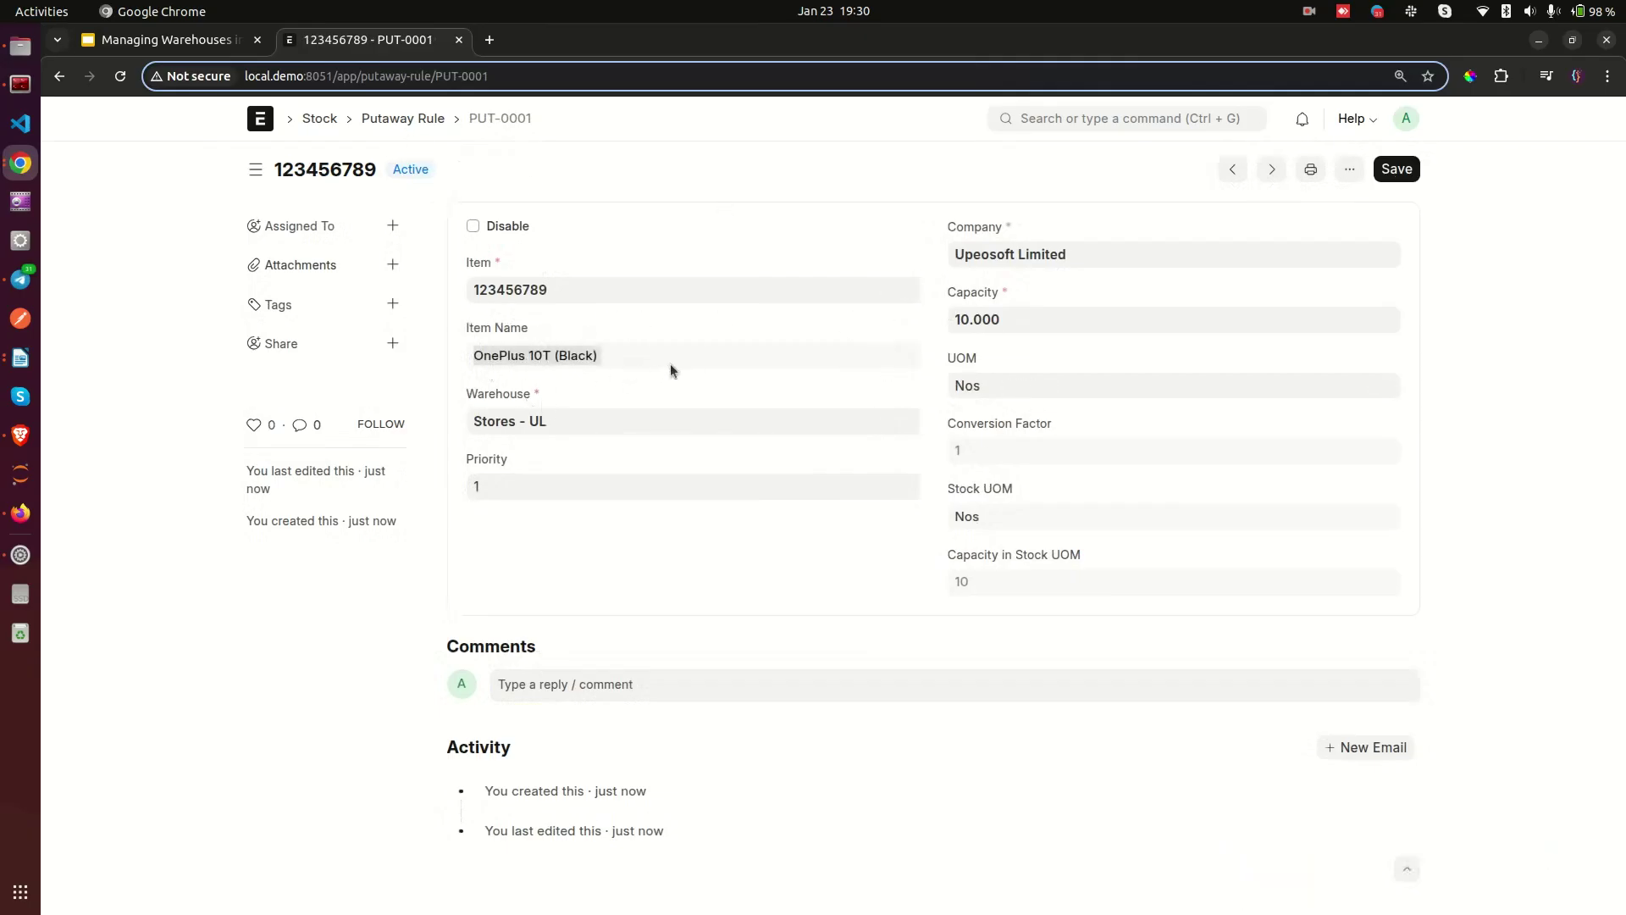
Step: Open the ERPNext home workspace in a separate browser tab, keeping the putaway rule open
right_click(261, 119)
left_click(216, 206)
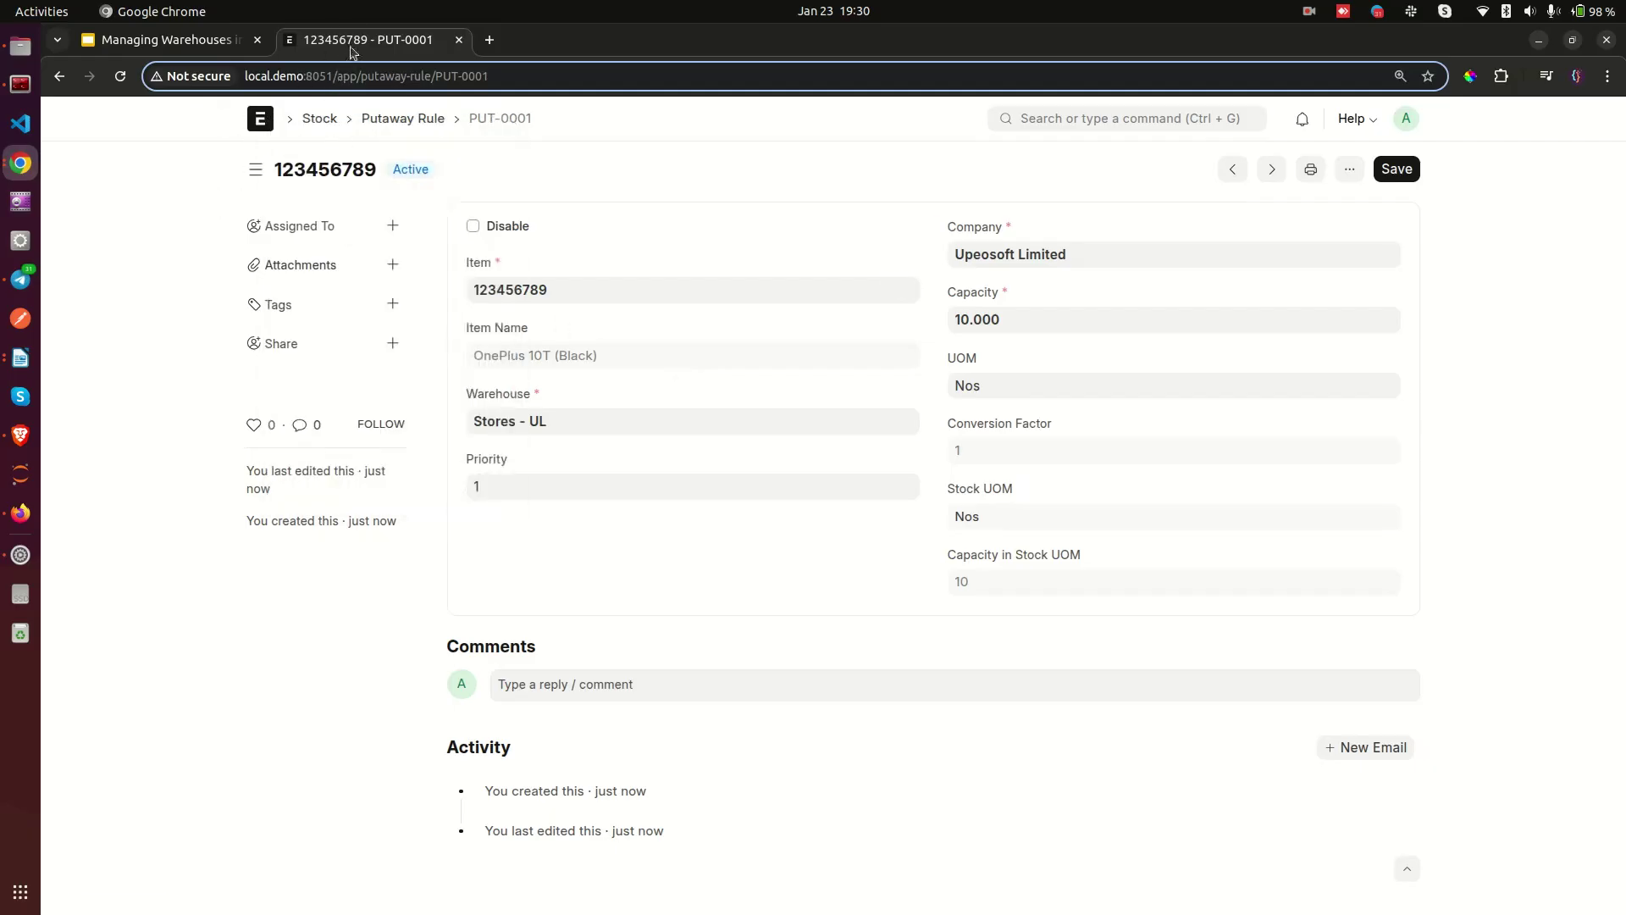
right_click(267, 114)
left_click(335, 146)
left_click(532, 39)
left_click(1118, 123)
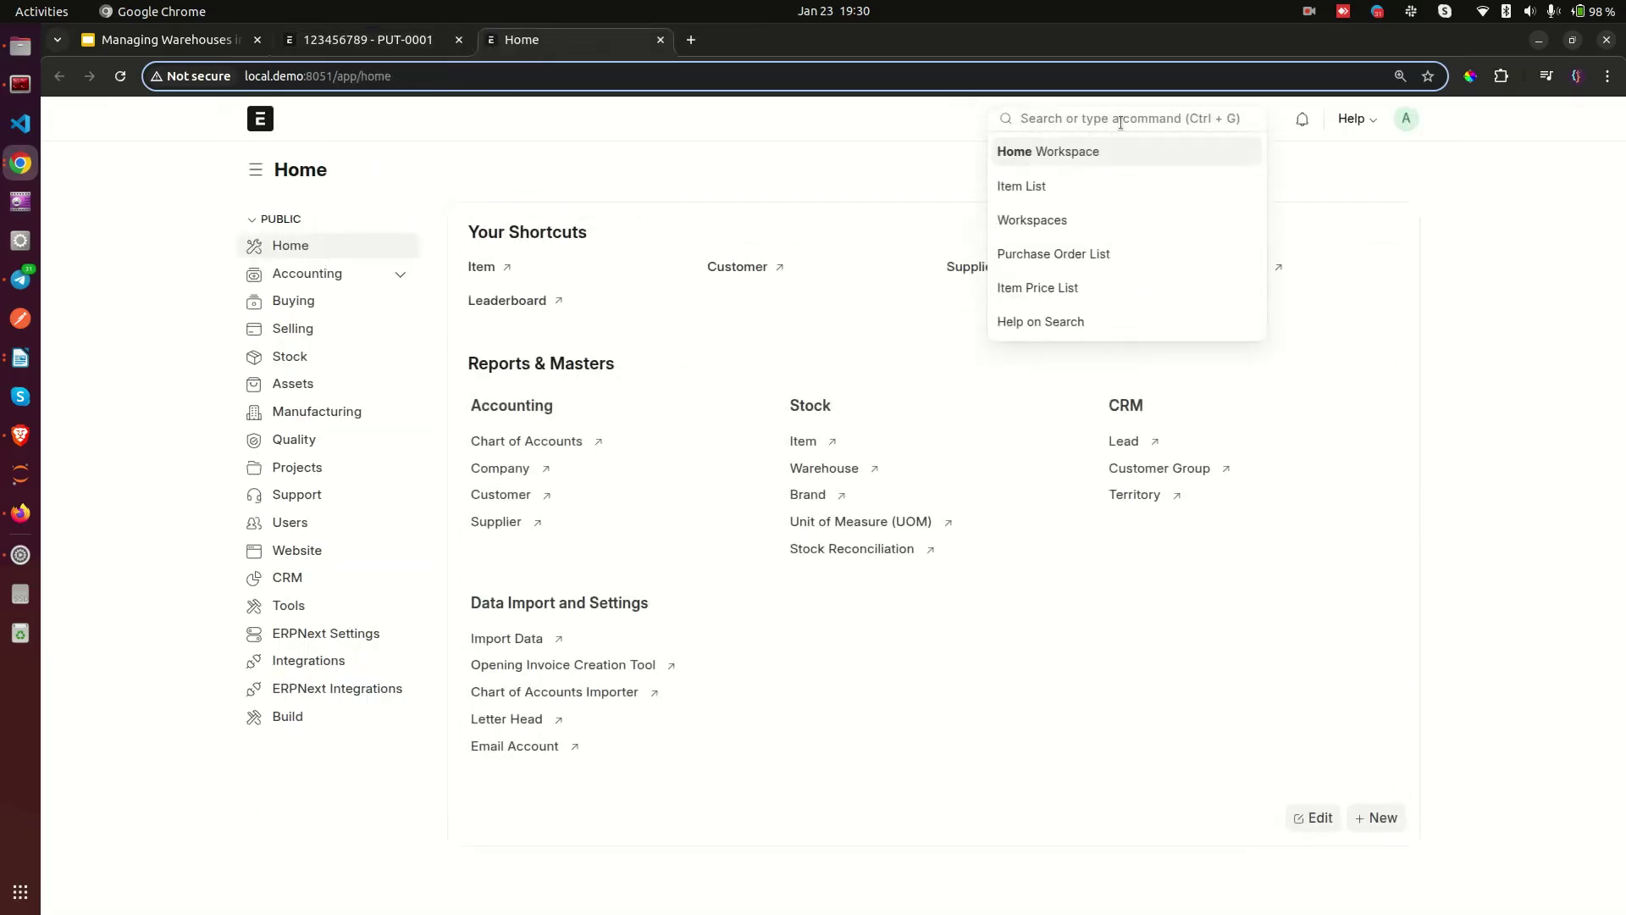
left_click(1219, 159)
Step: Search for purchase orders and open the purchase order list
left_click(1130, 124)
type("pourchase o")
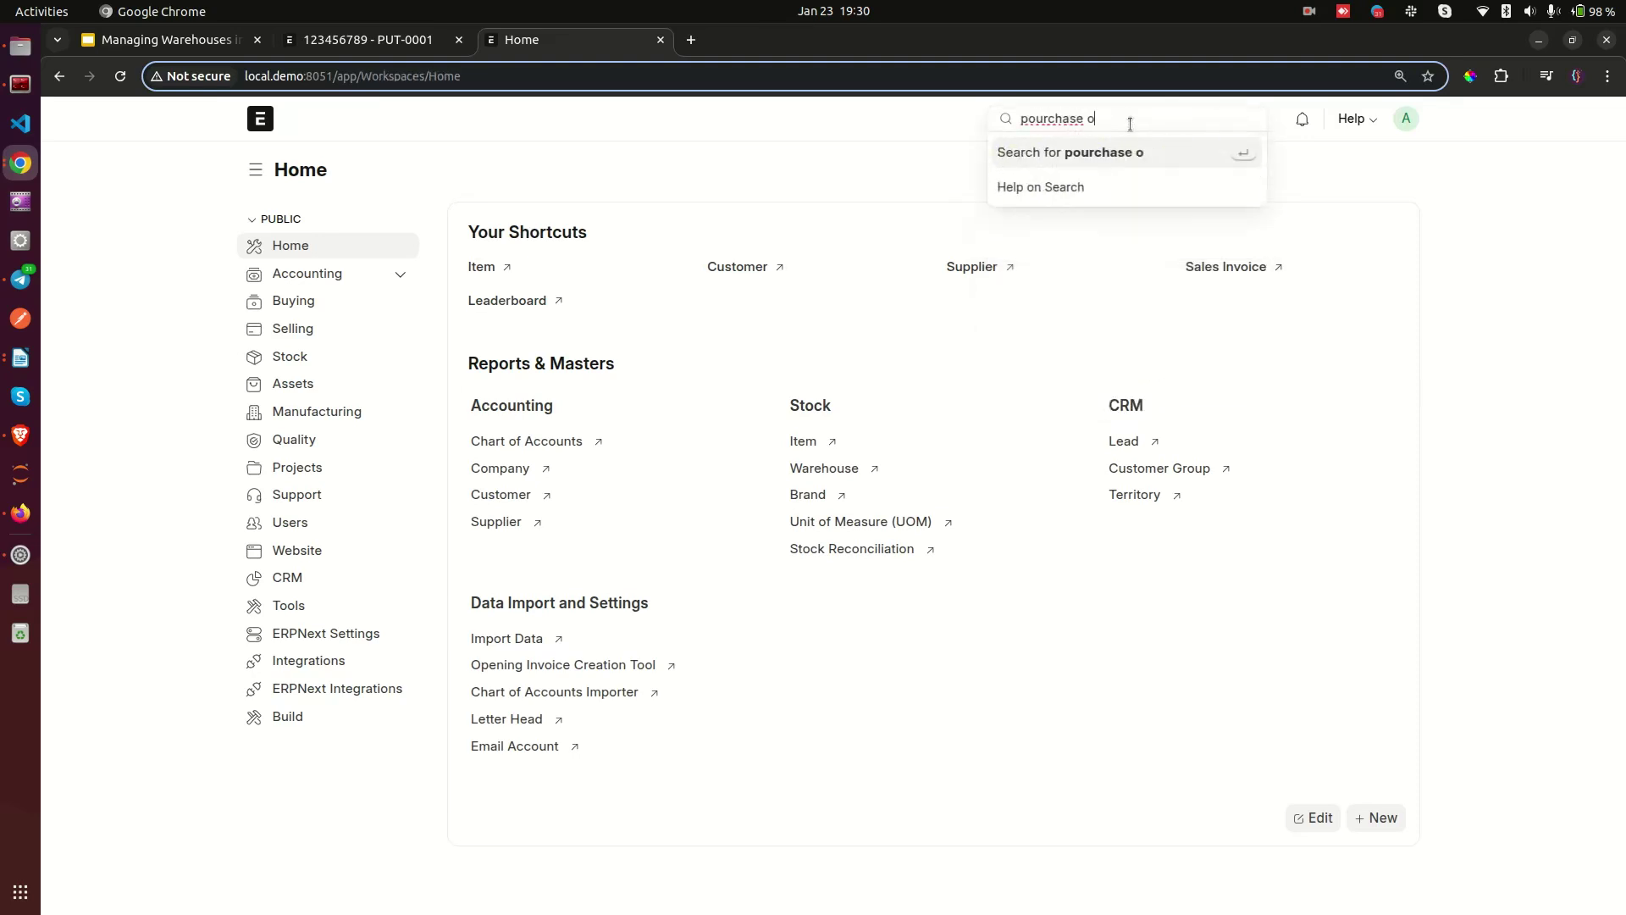
key("BackSpace")
key("BackSpace")
key("BackSpace")
key("BackSpace")
key("BackSpace")
key("BackSpace")
key("BackSpace")
type("purchase or")
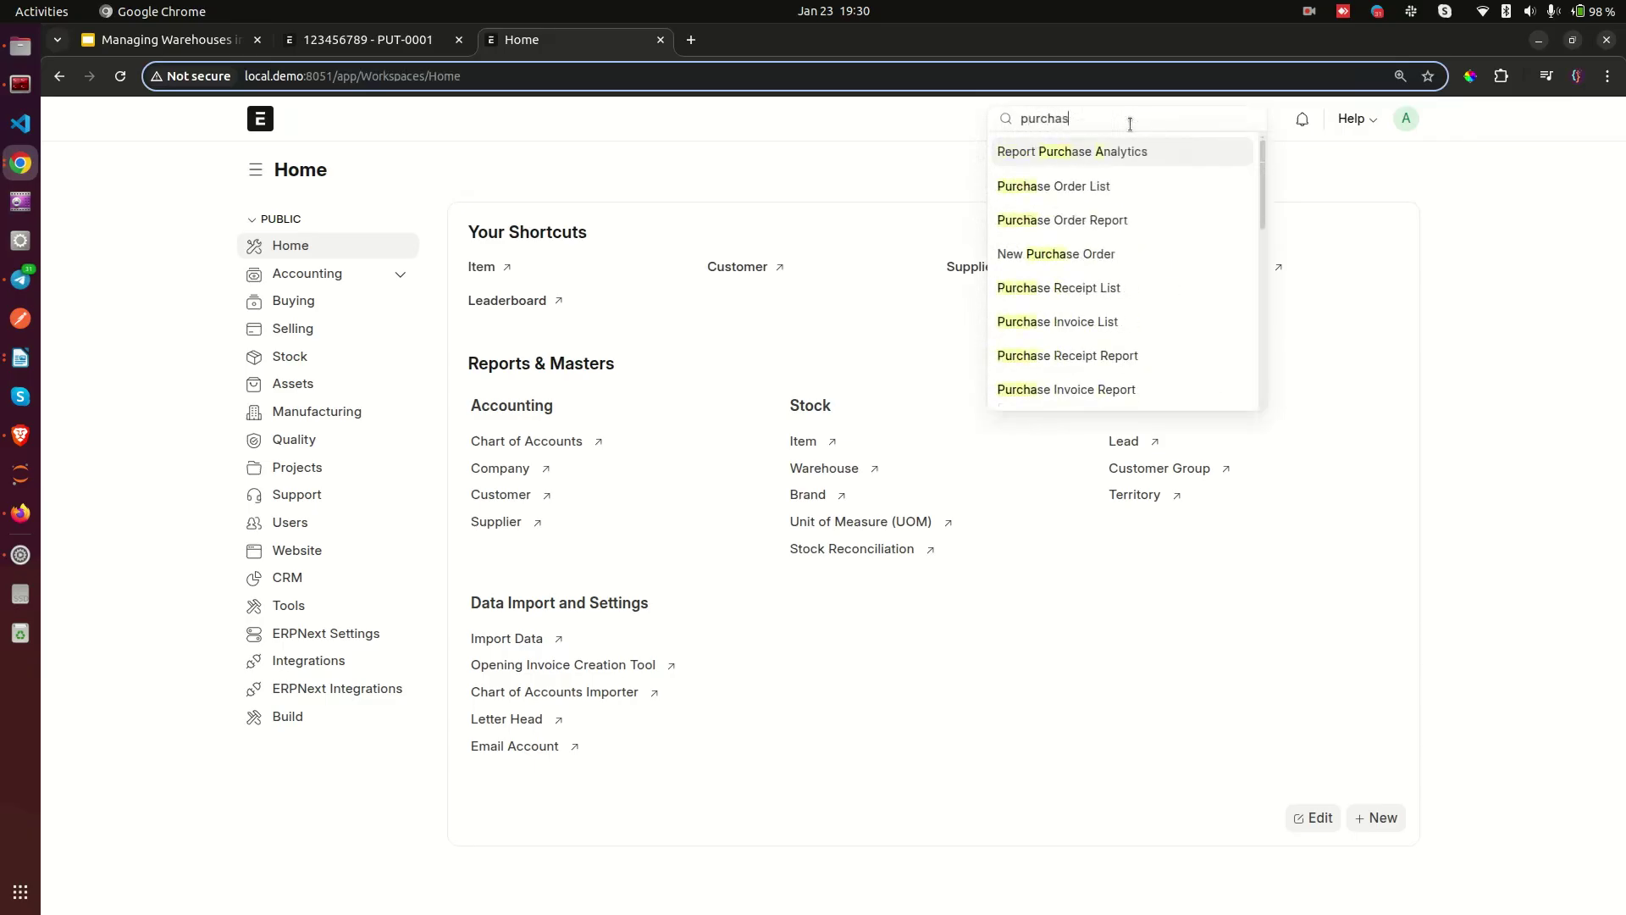
left_click(1035, 152)
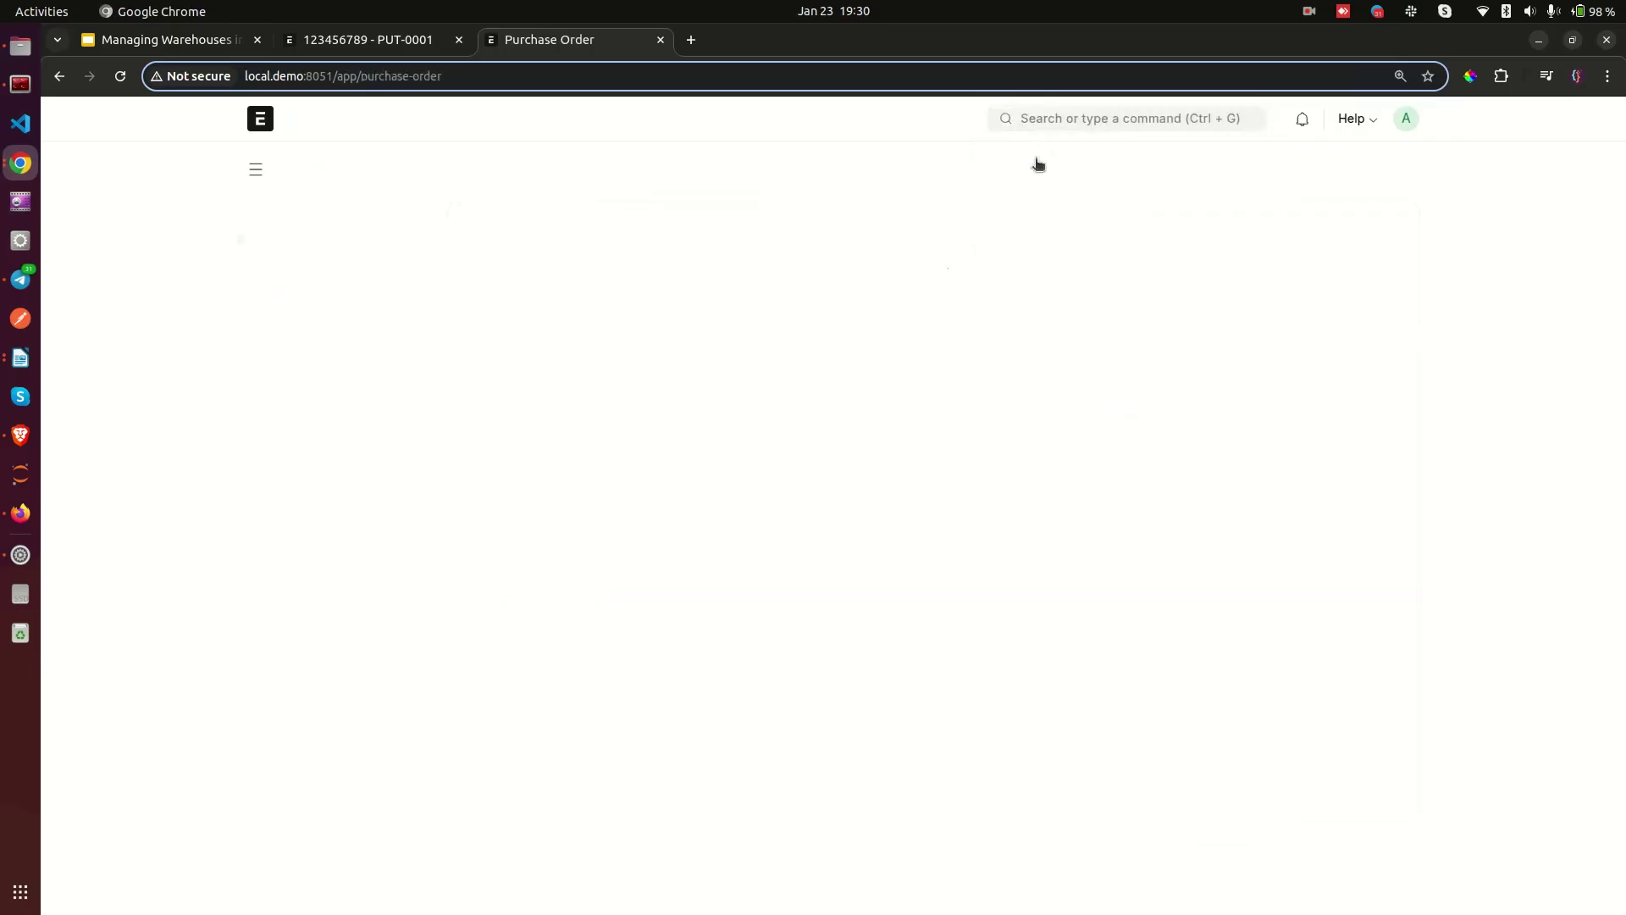
Step: Start a new purchase order for supplier Android Suppliers and add item 123456789 to its first row
left_click(1000, 566)
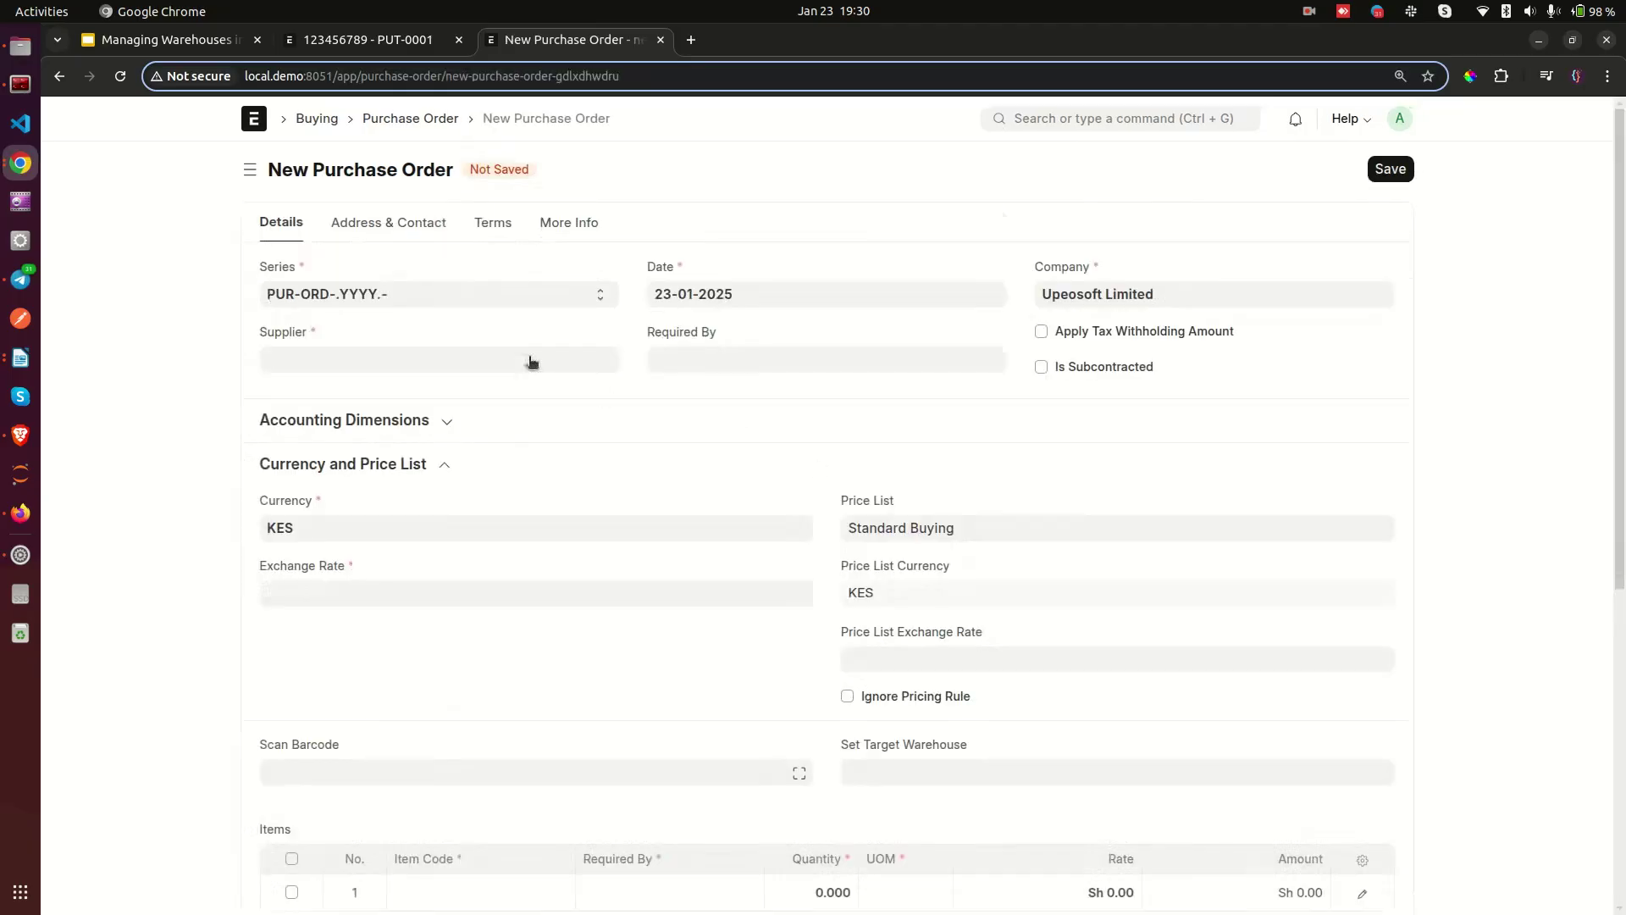
left_click(363, 356)
left_click(357, 392)
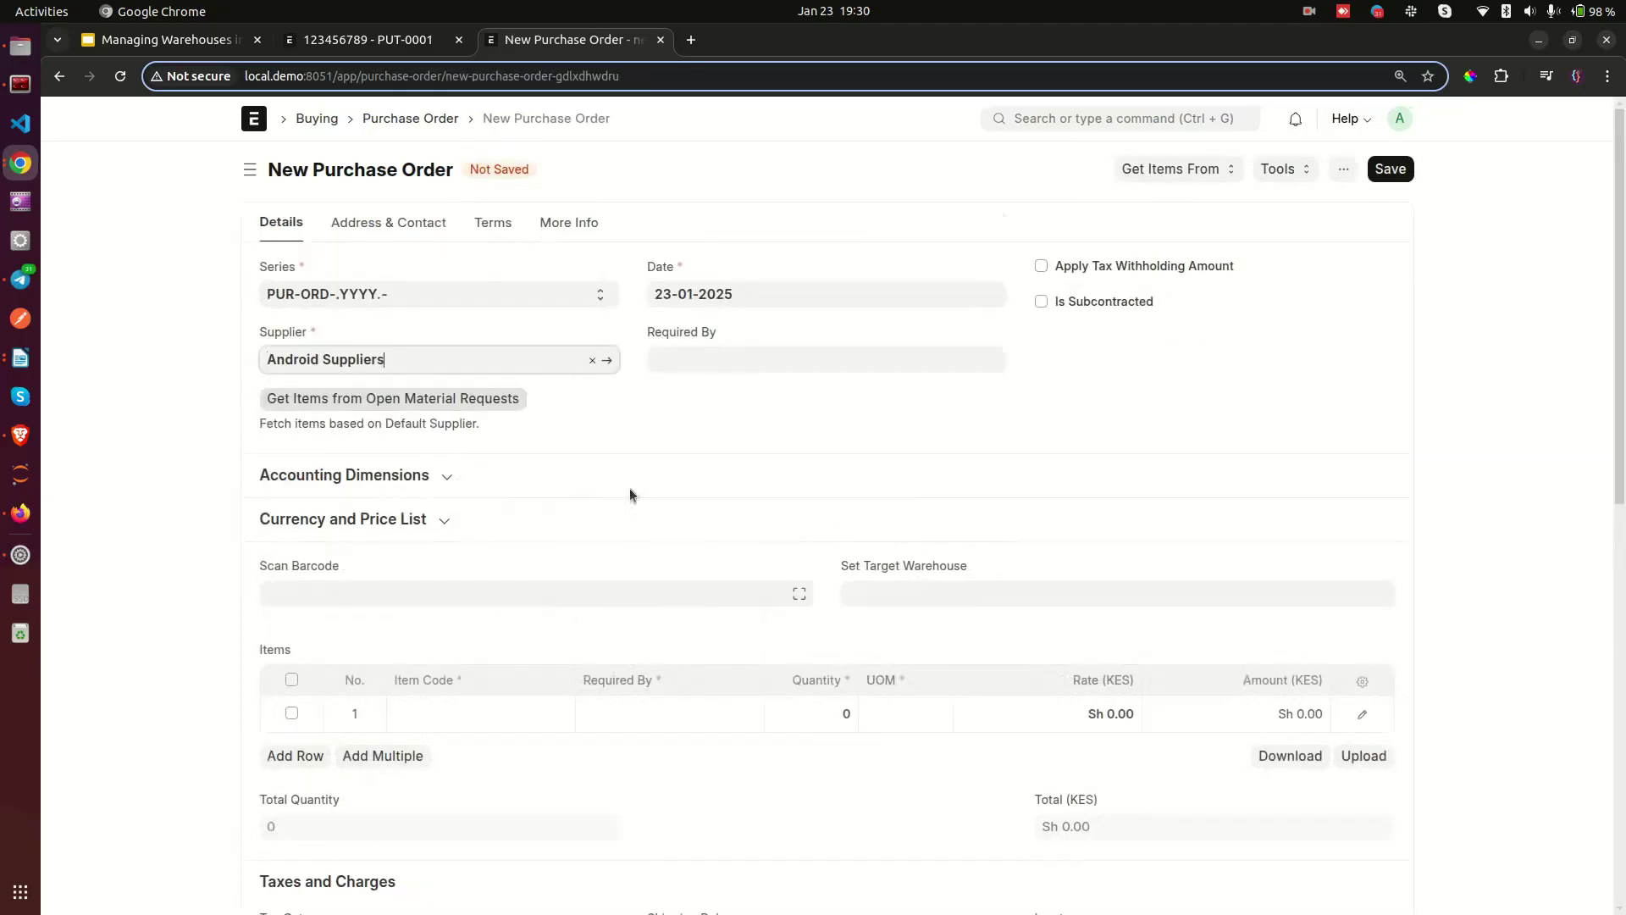
scroll(813, 513, "down", 2)
left_click(464, 615)
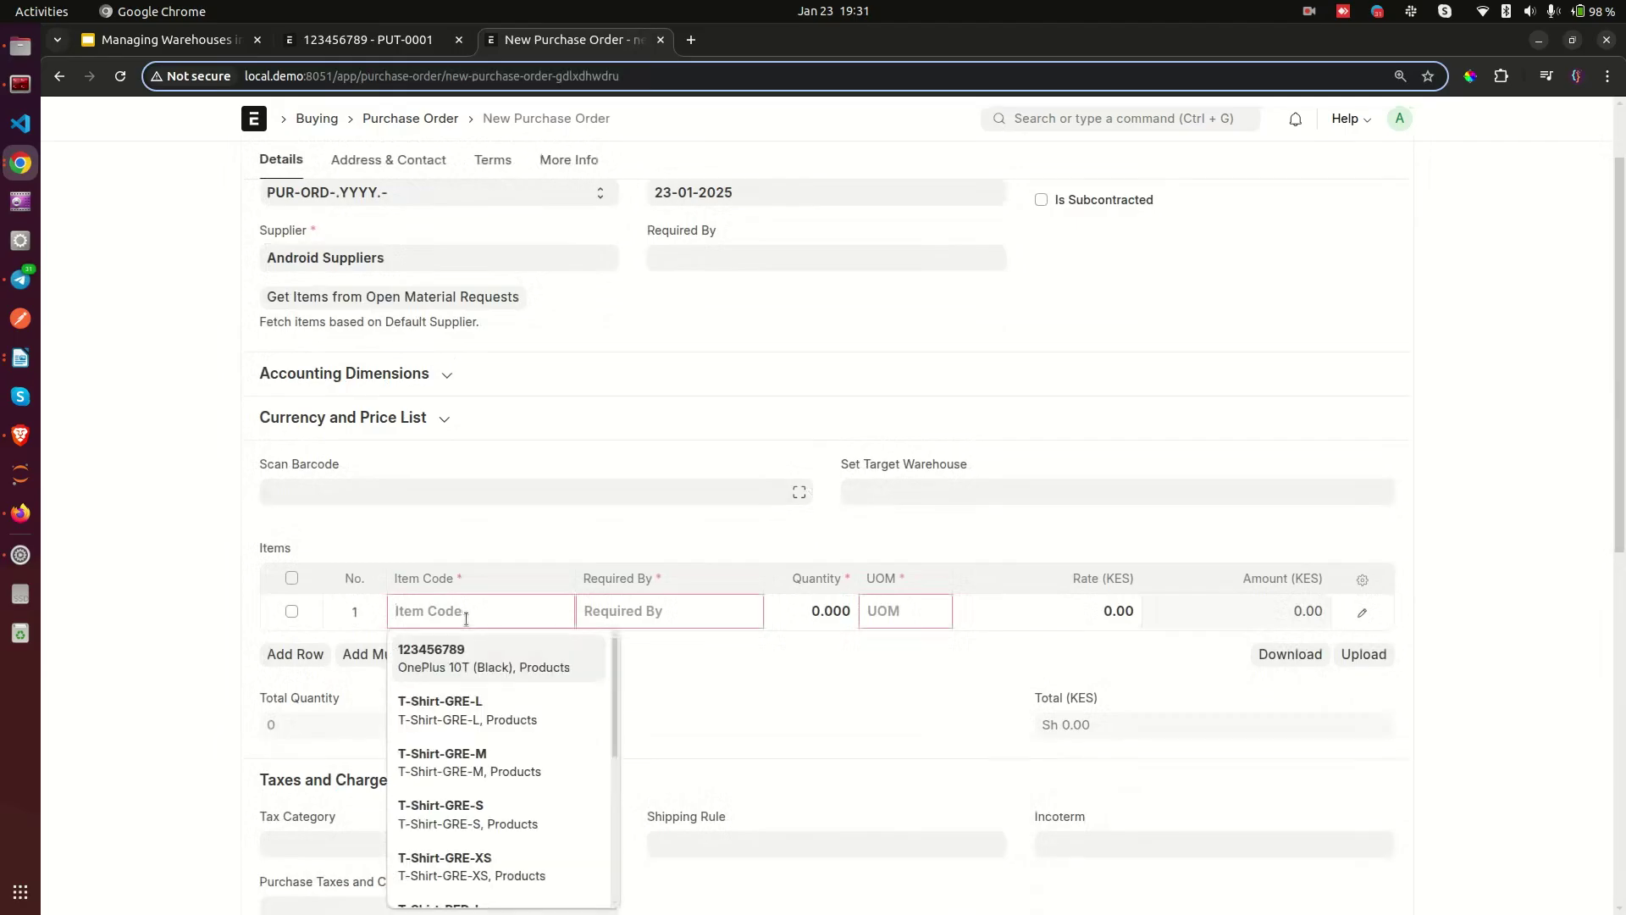
left_click(471, 643)
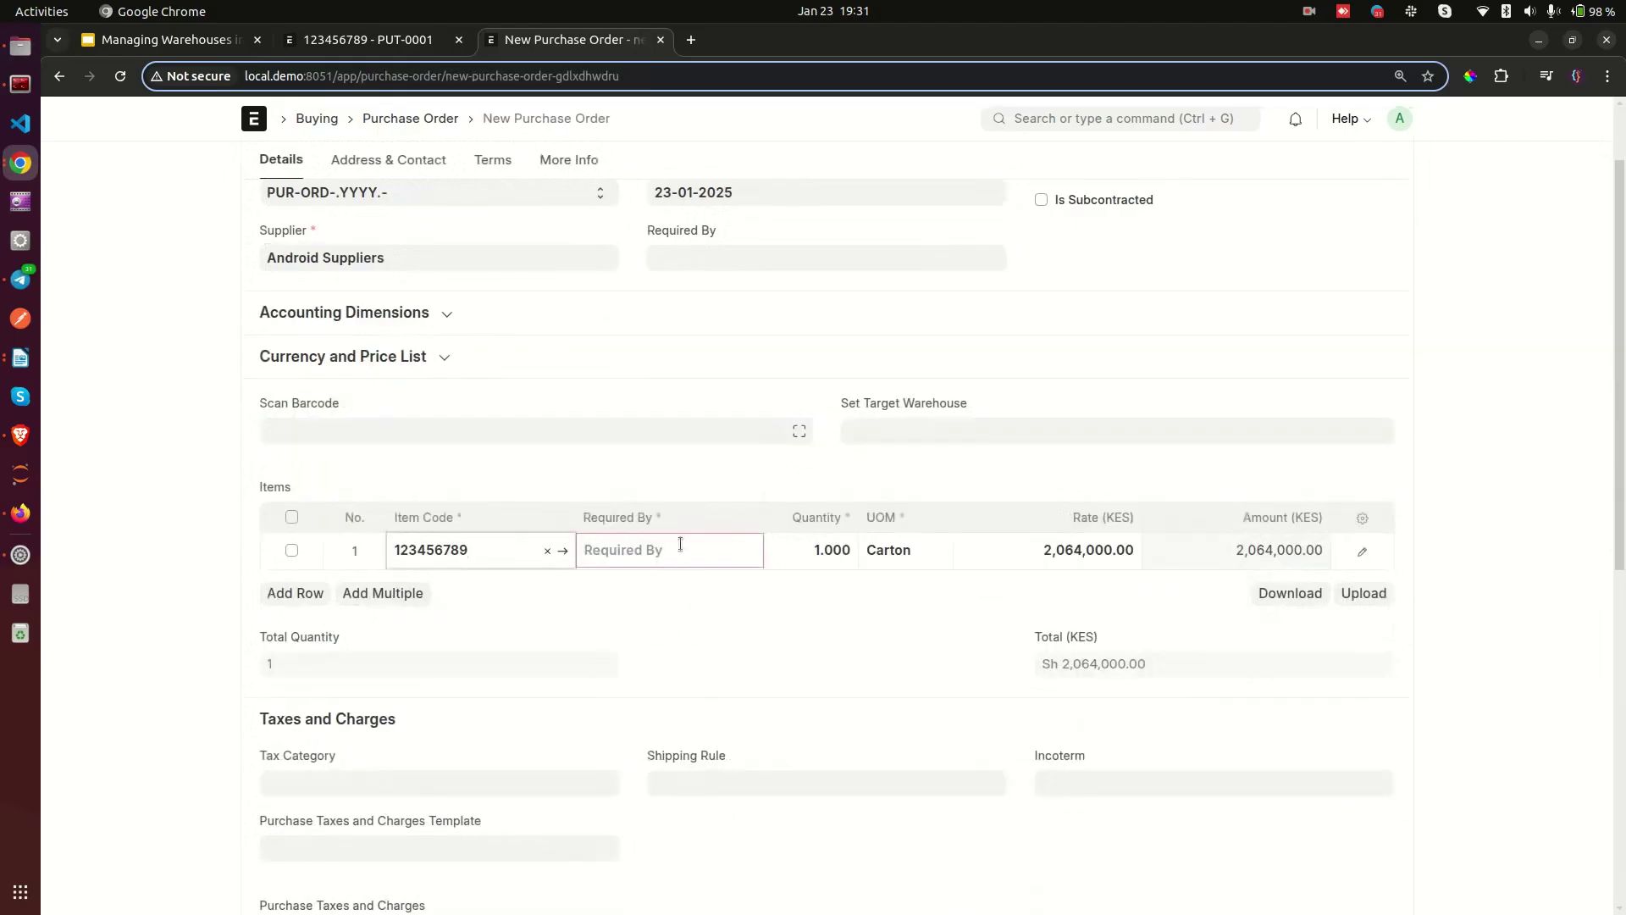
Step: Set the purchase order's required-by date to 30-01-2025 and the item's quantity to 2
left_click(766, 267)
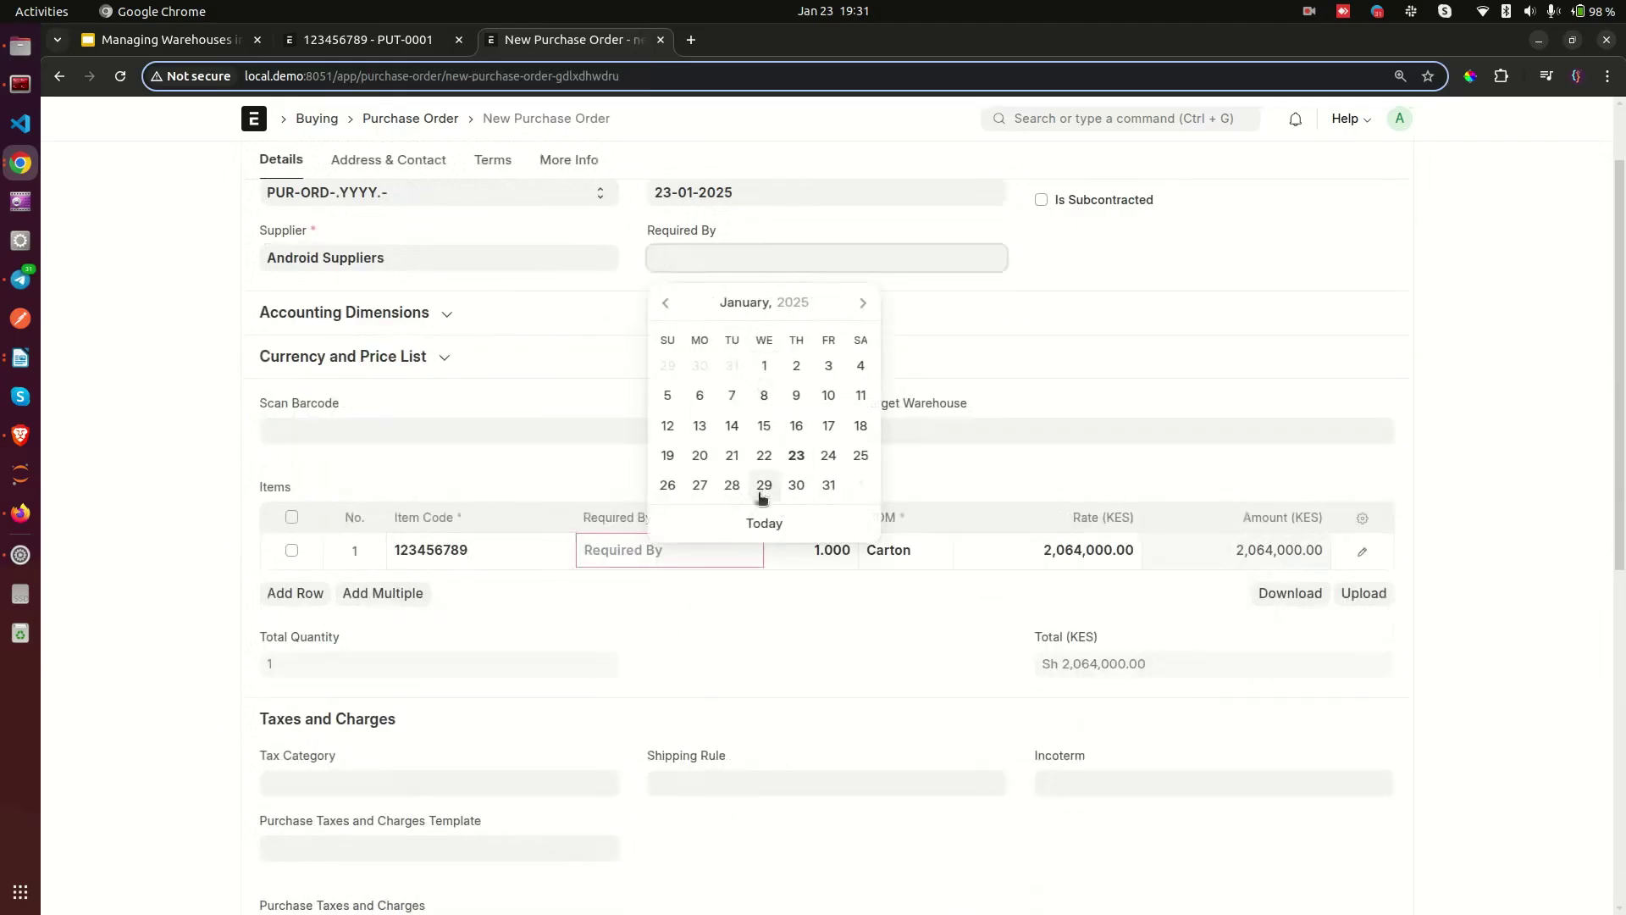
left_click(796, 484)
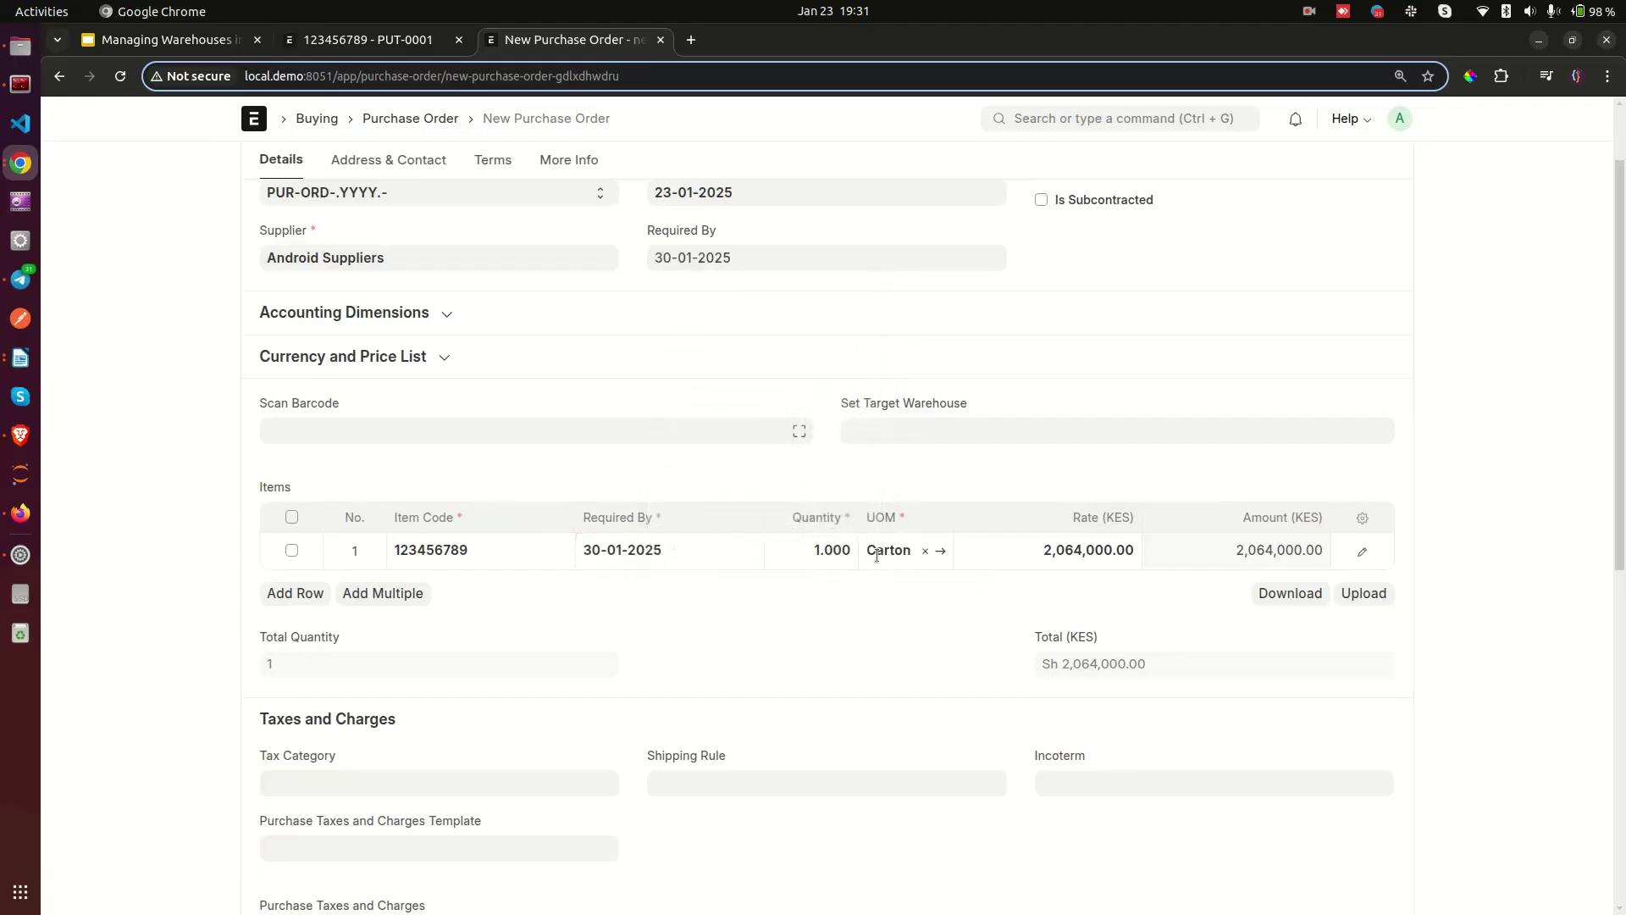
left_click(805, 544)
type("2")
left_click(222, 555)
mouse_move(910, 553)
scroll(745, 476, "up", 2)
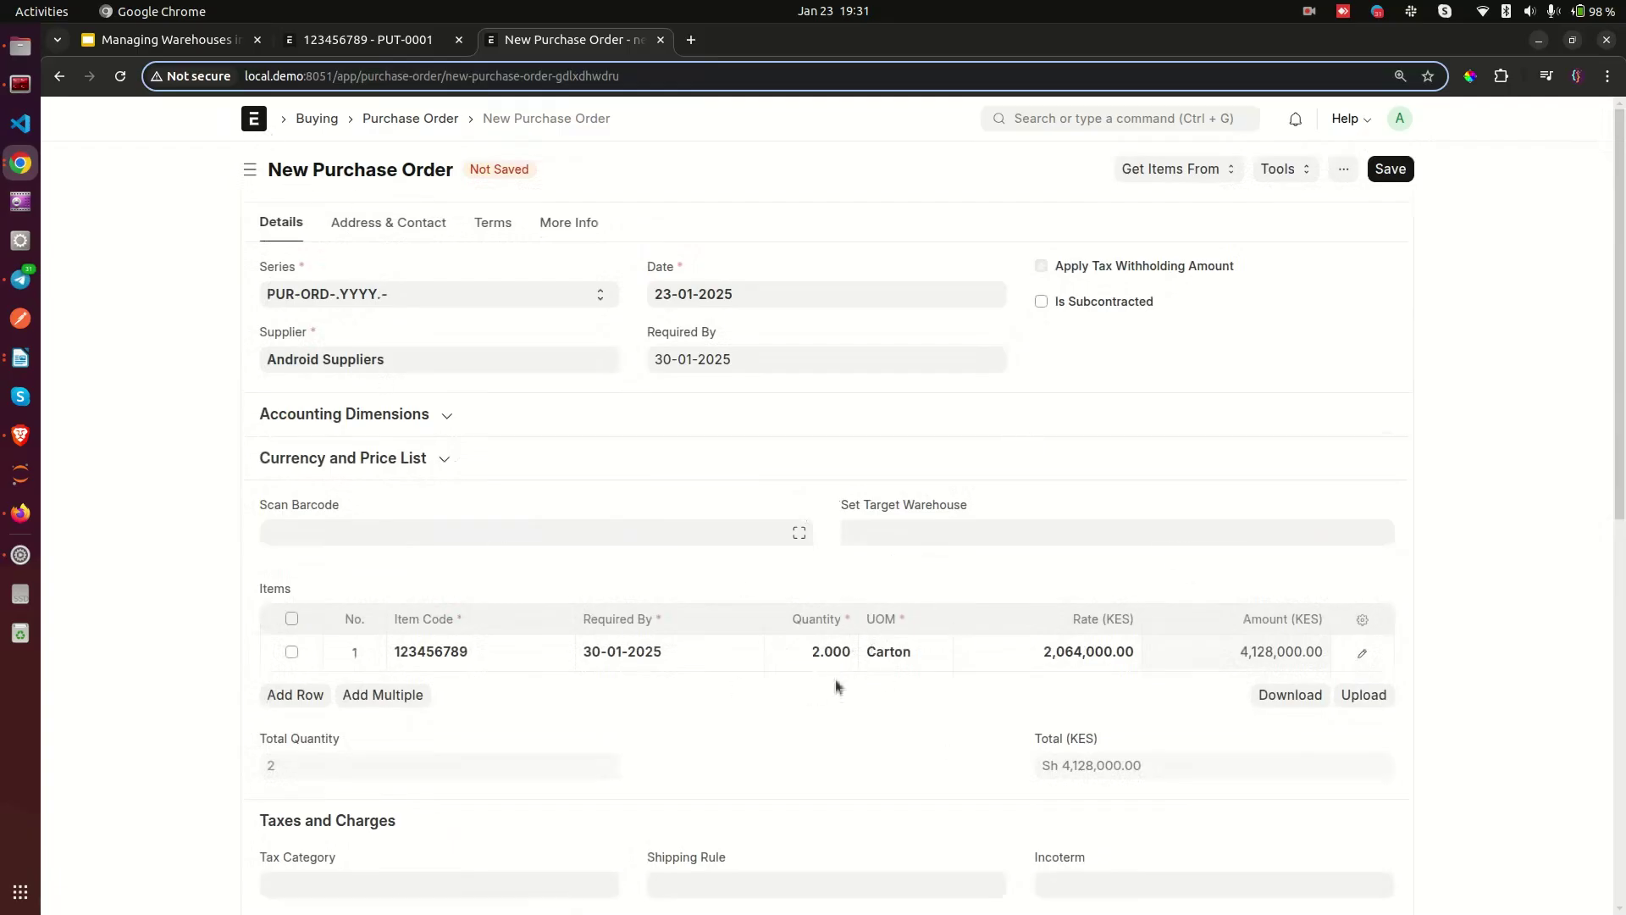
Step: Compare the item's warehouse and capacity in the putaway rule list with the unsaved purchase order
key("ctrl+Page_Up")
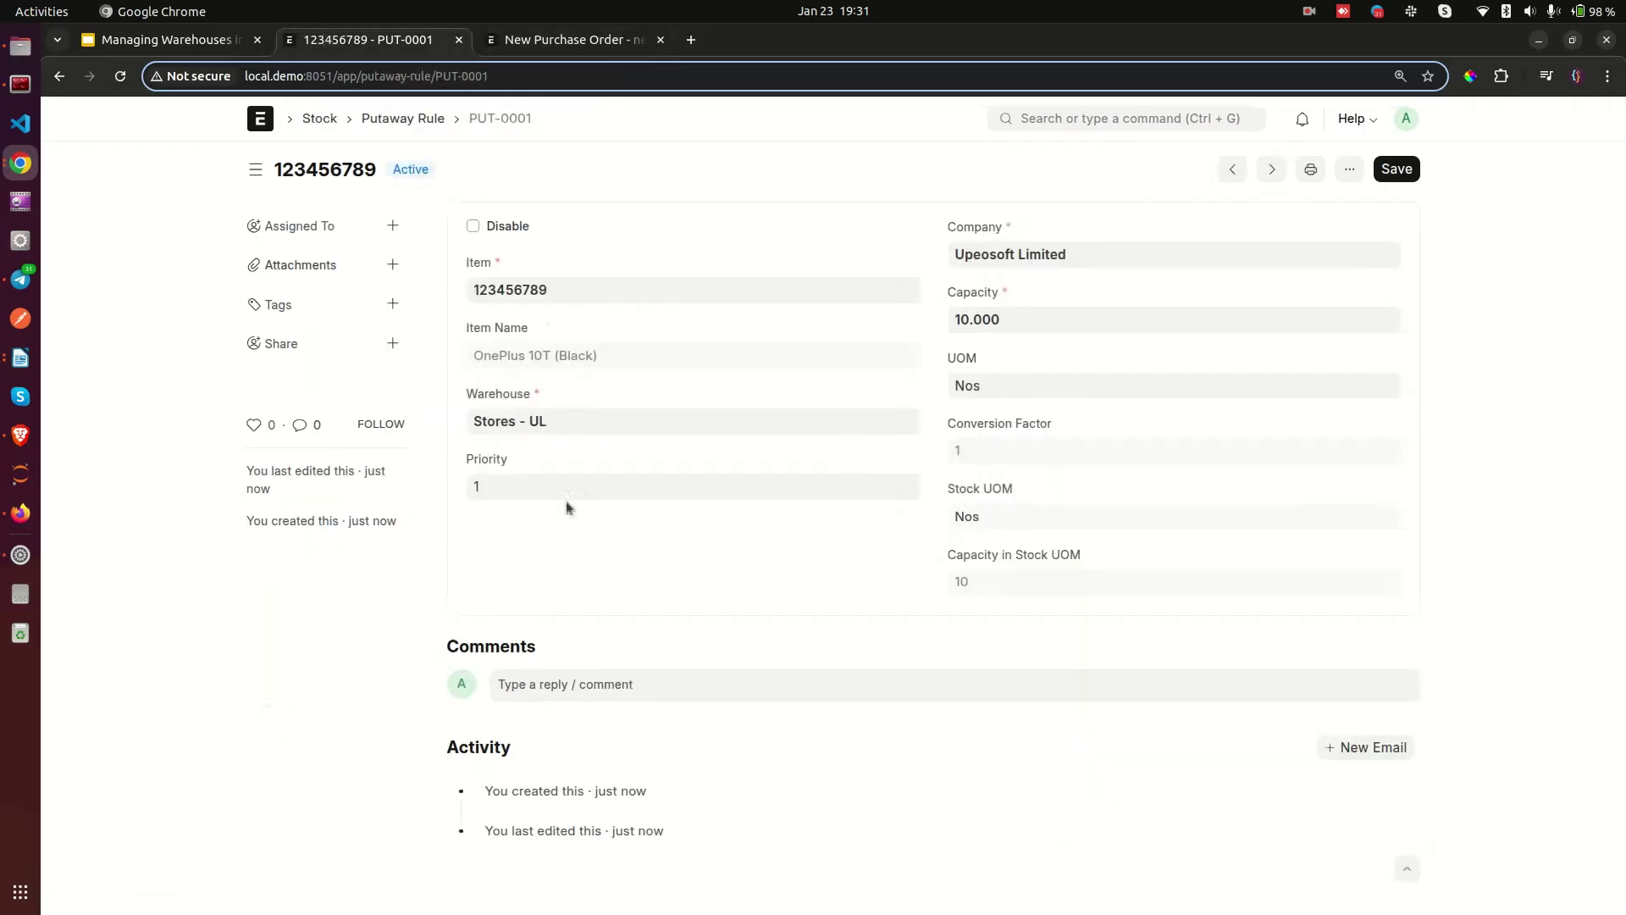
left_click(388, 123)
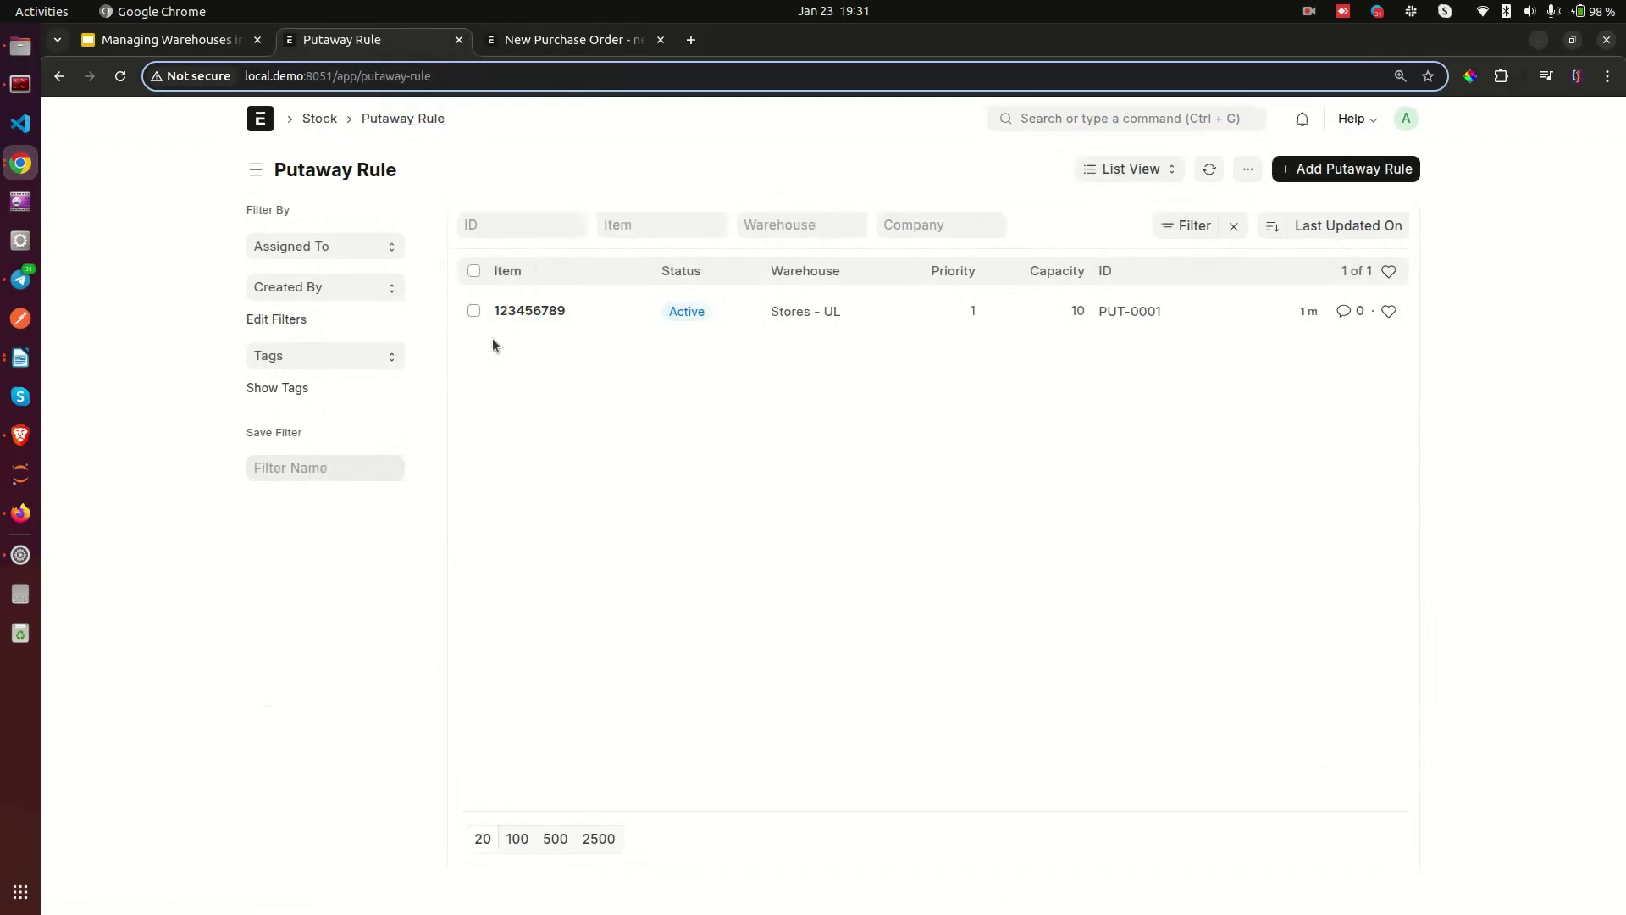
left_click(555, 35)
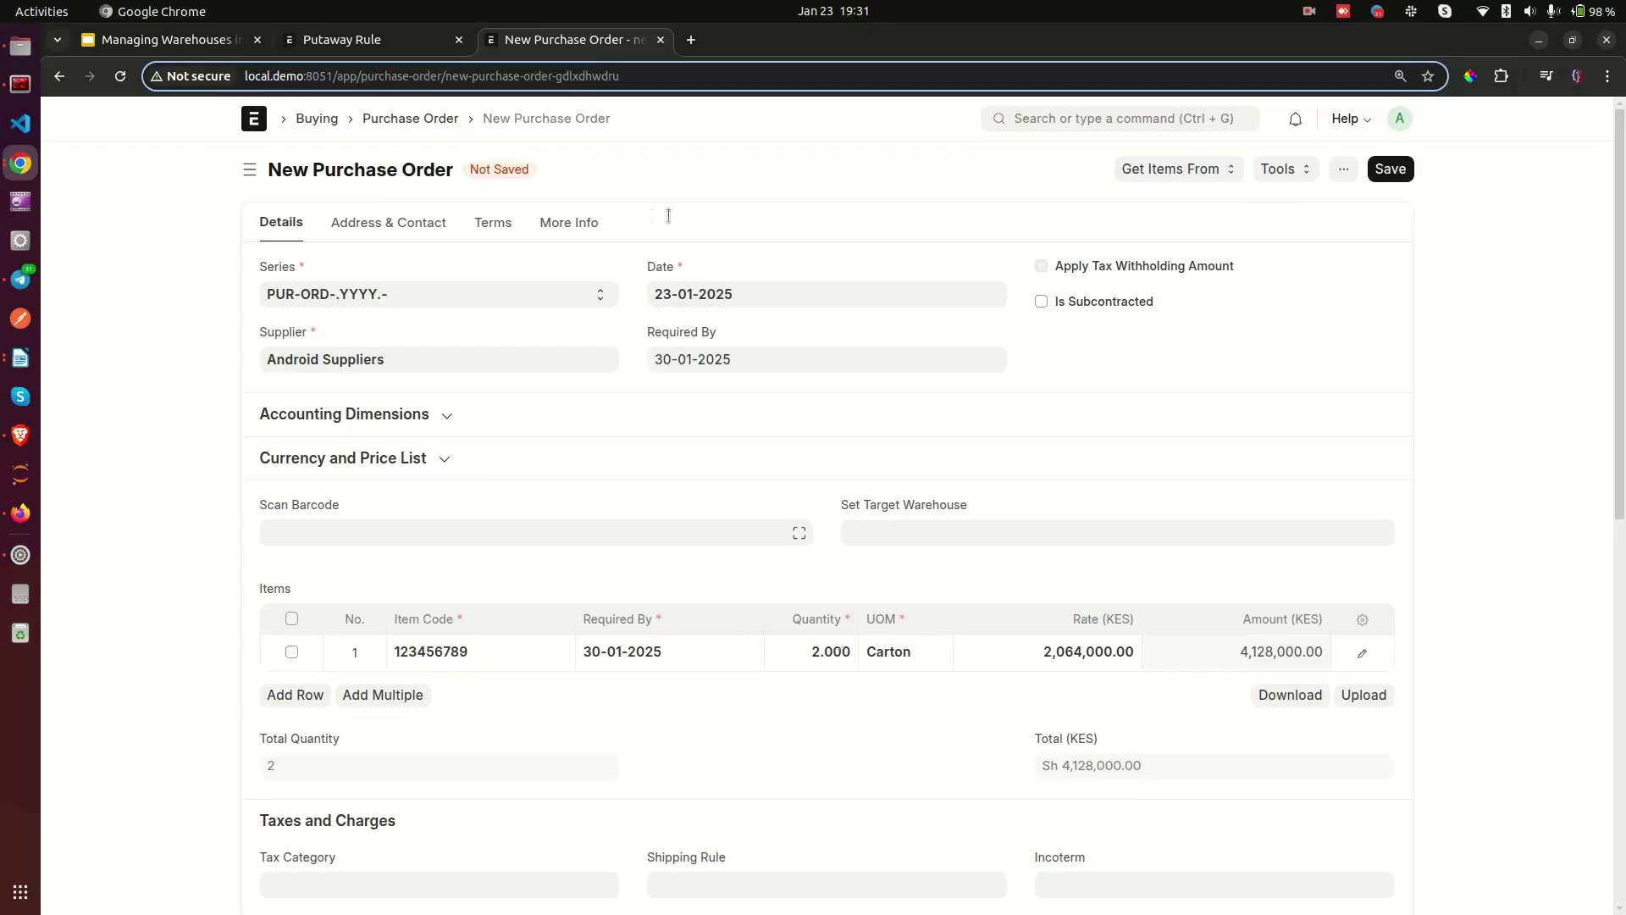
left_click(353, 41)
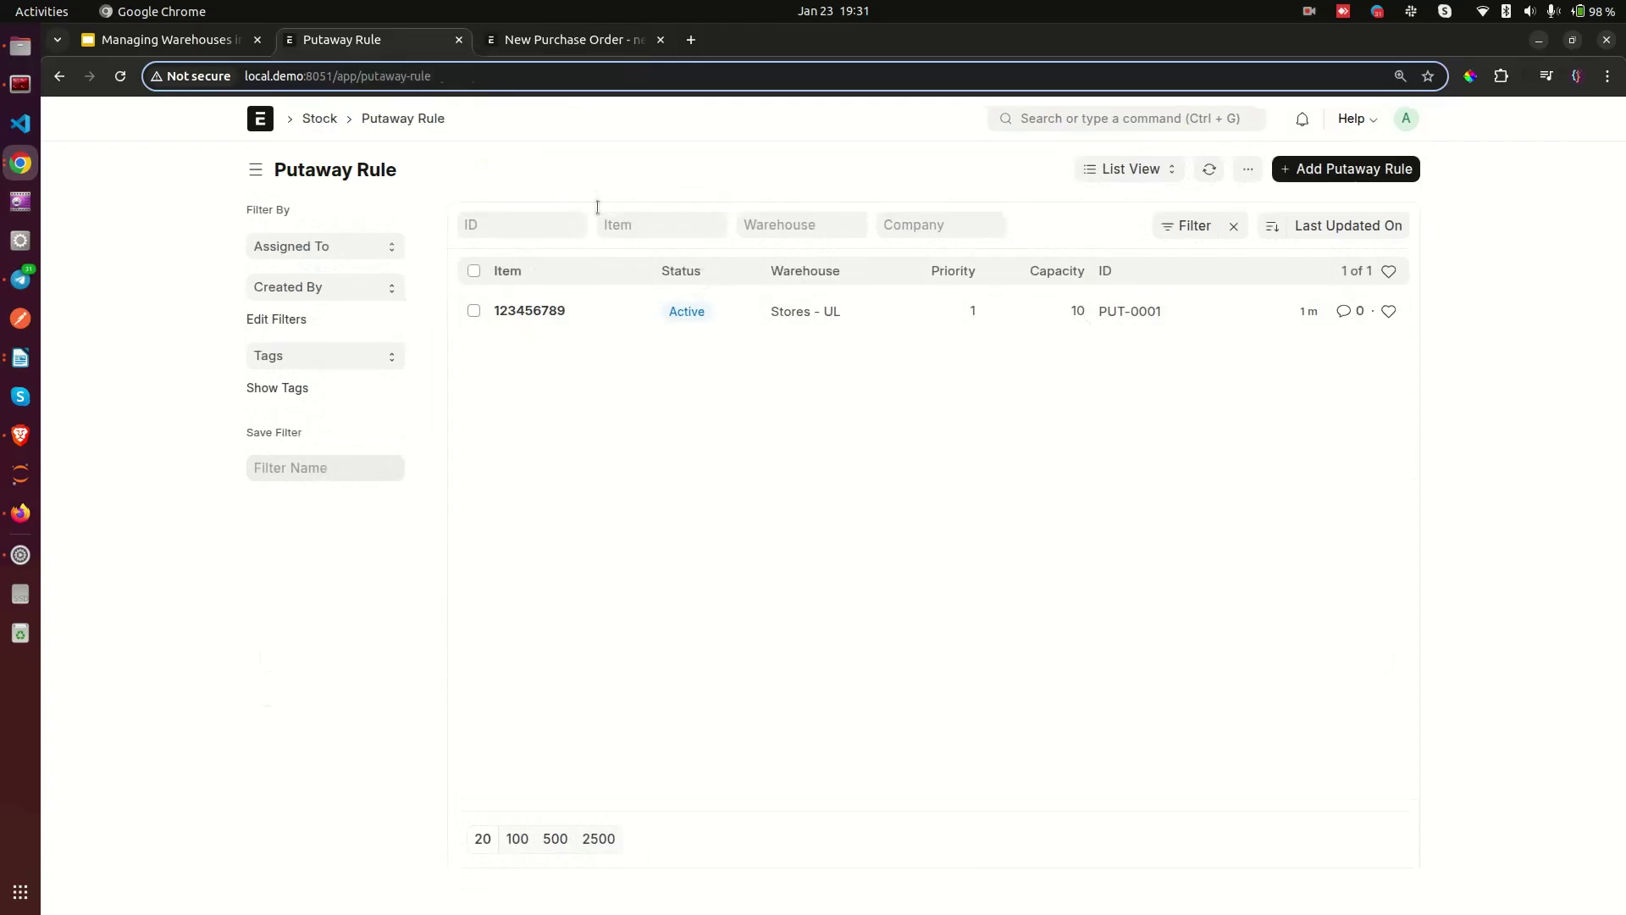
Step: Save the purchase order for Android Suppliers and submit it
left_click(563, 40)
left_click(1389, 169)
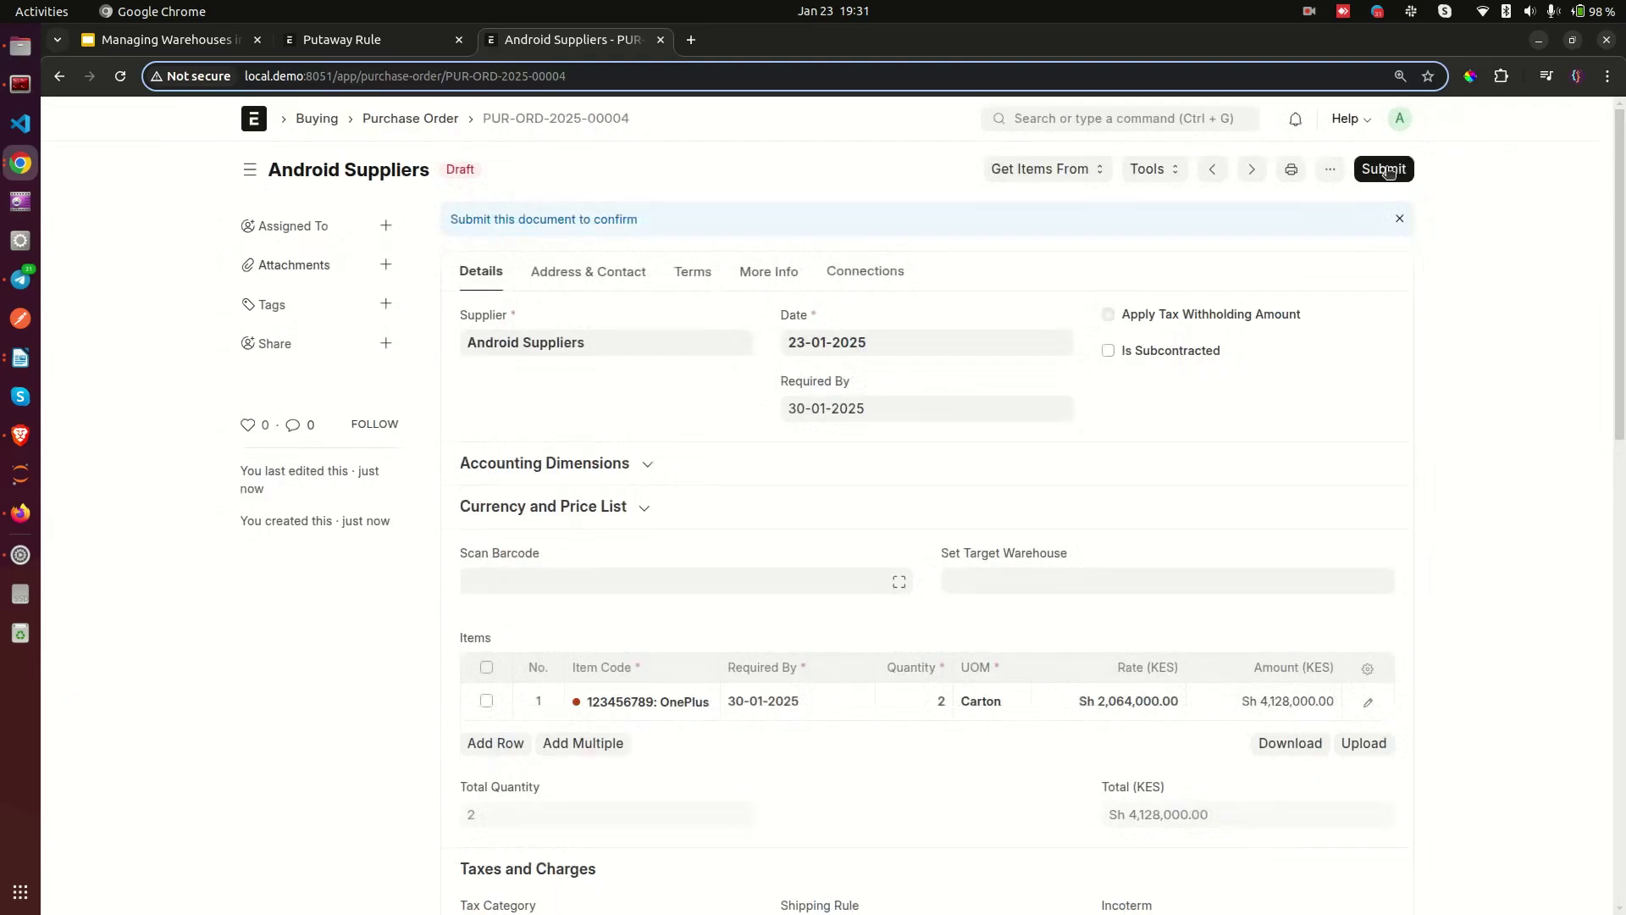
left_click(1387, 171)
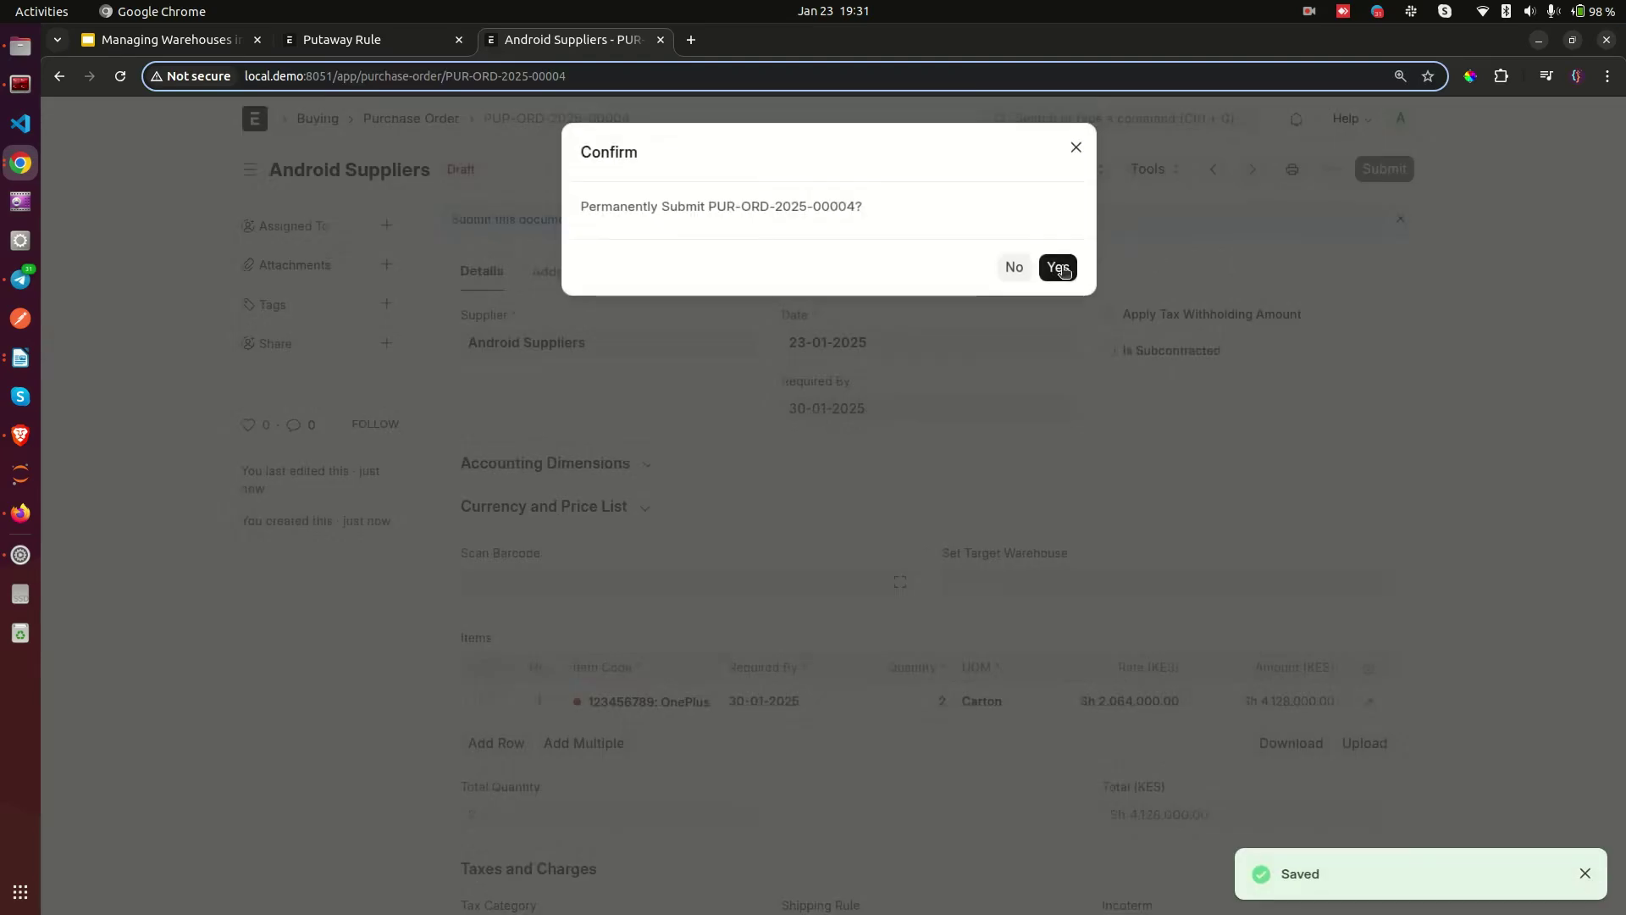
left_click(1059, 267)
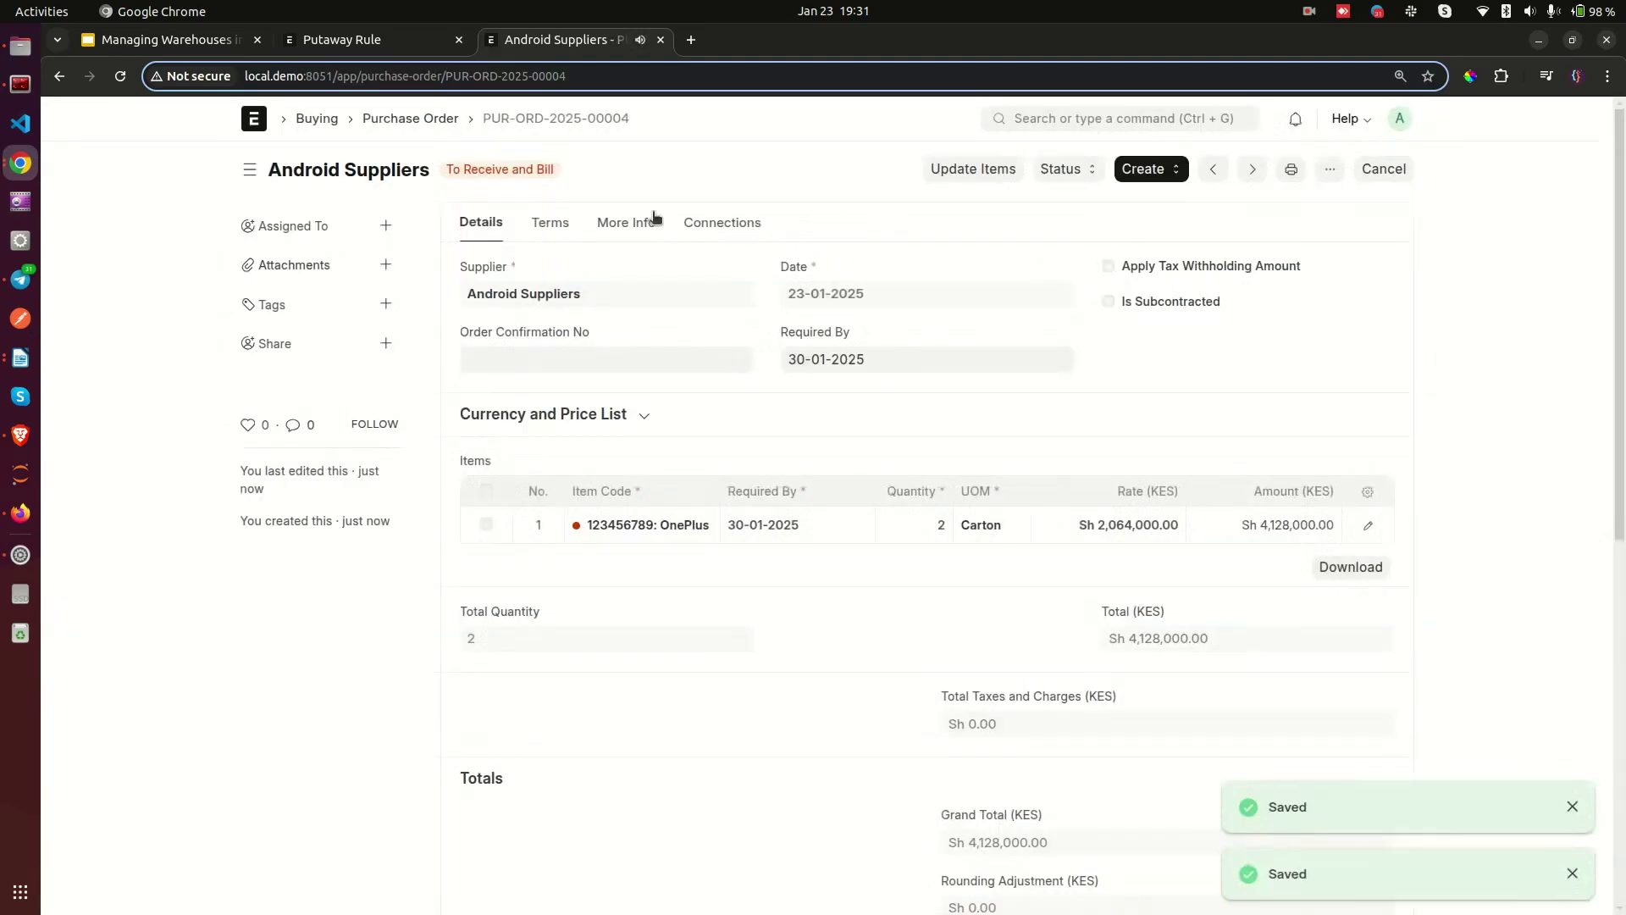
Step: Create a purchase receipt from the submitted order, try to apply the putaway rule, and examine the unassigned quantity
left_click(1148, 171)
left_click(1151, 203)
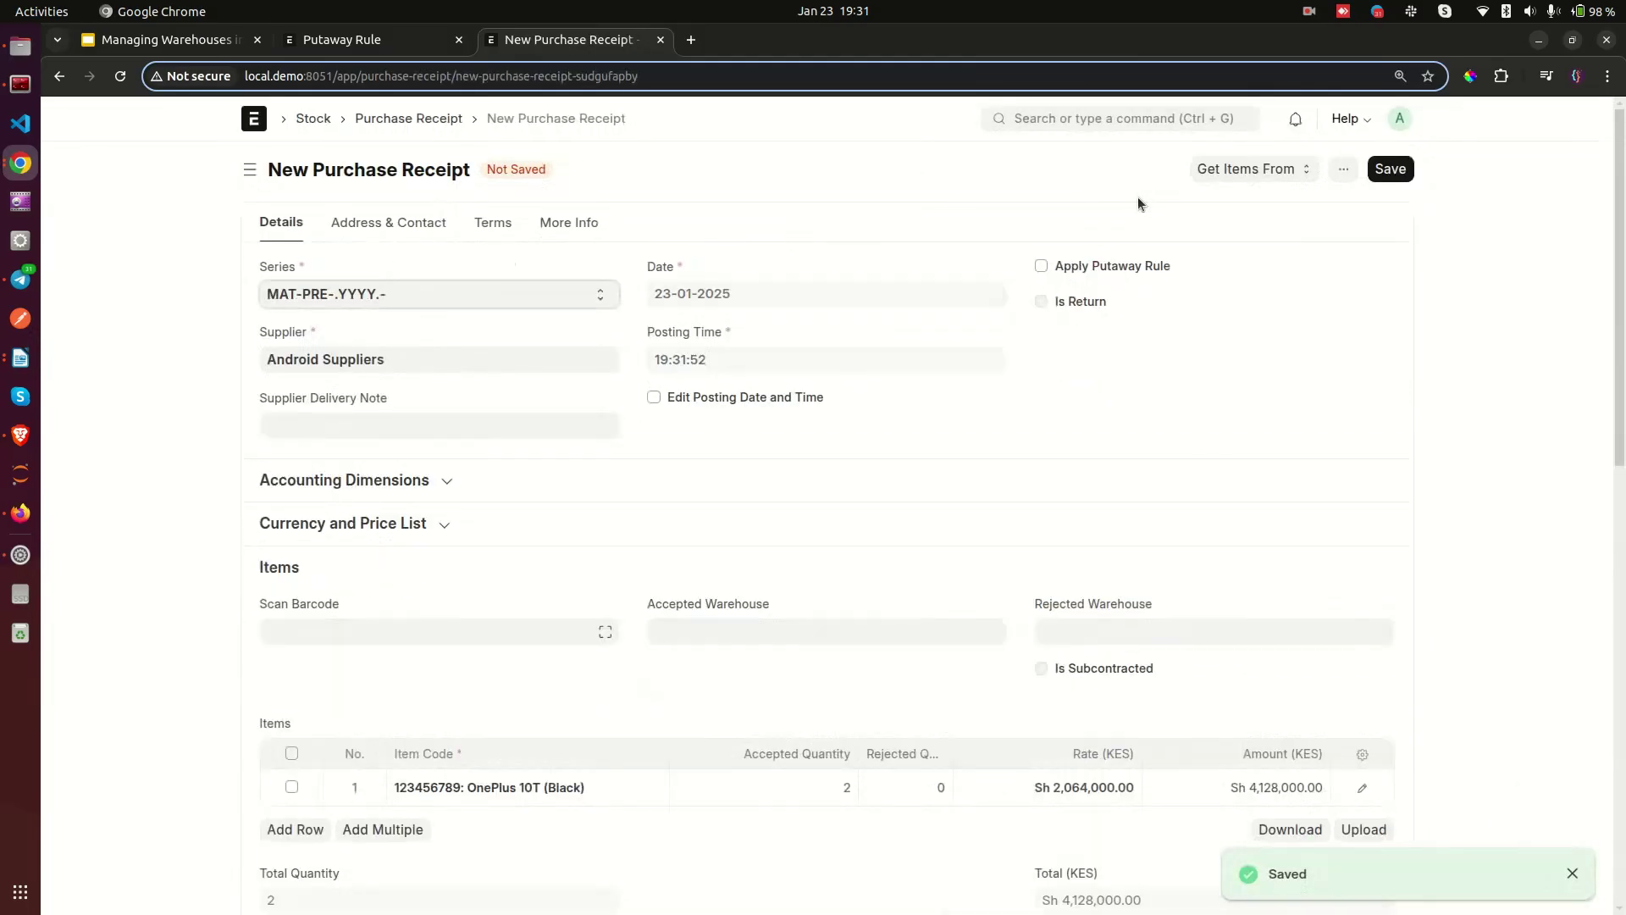
scroll(853, 556, "down", 2)
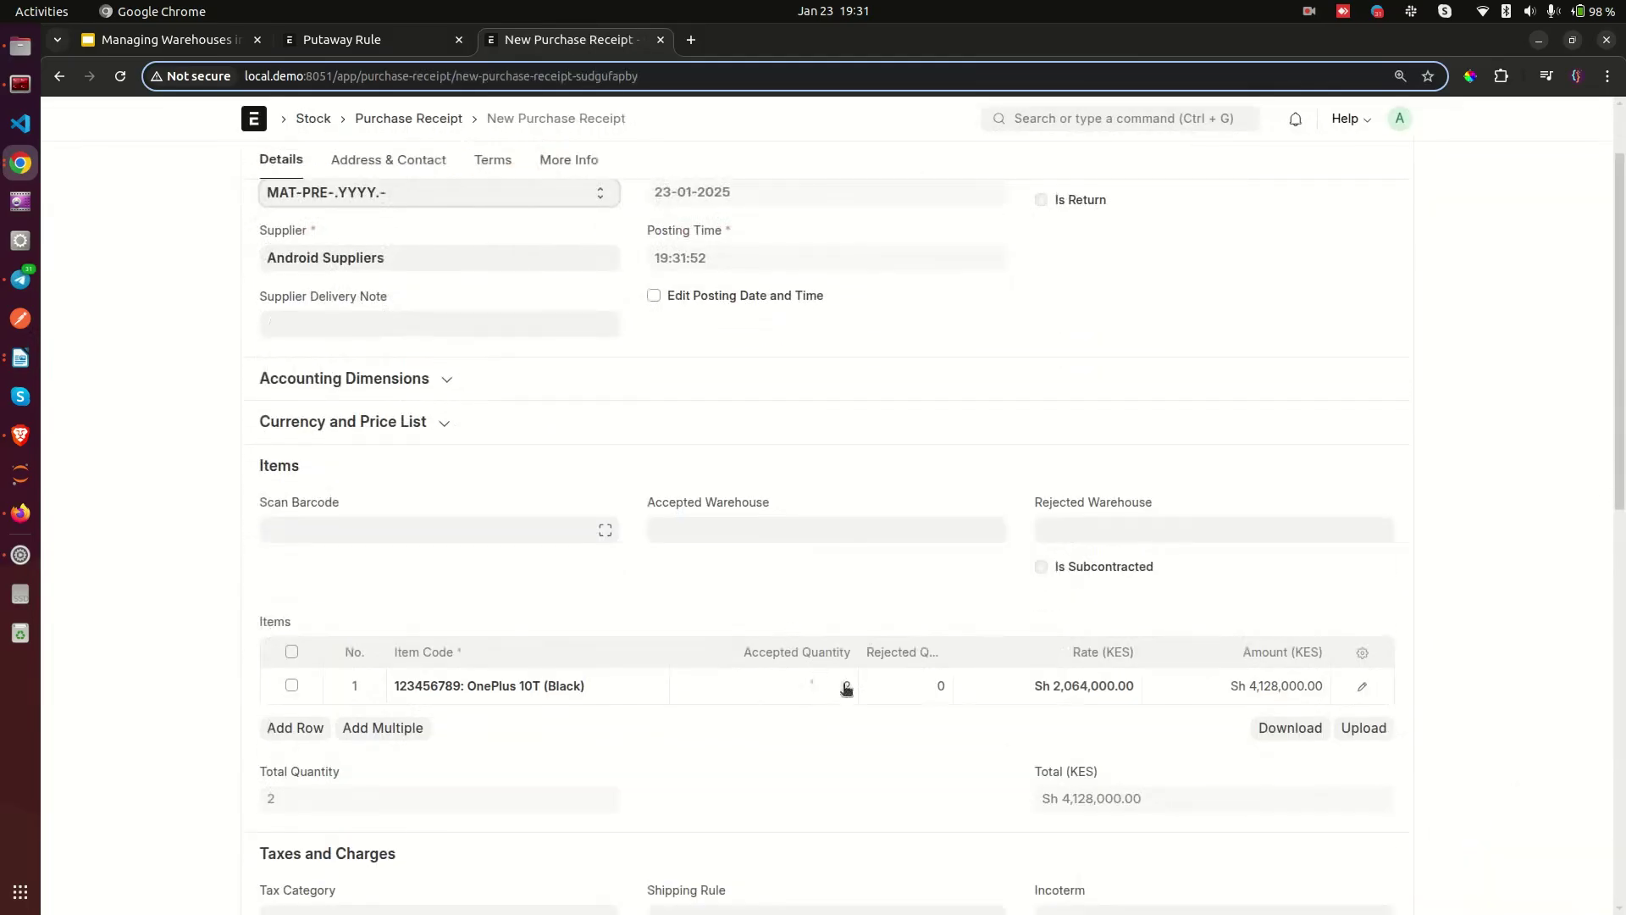
scroll(954, 508, "up", 2)
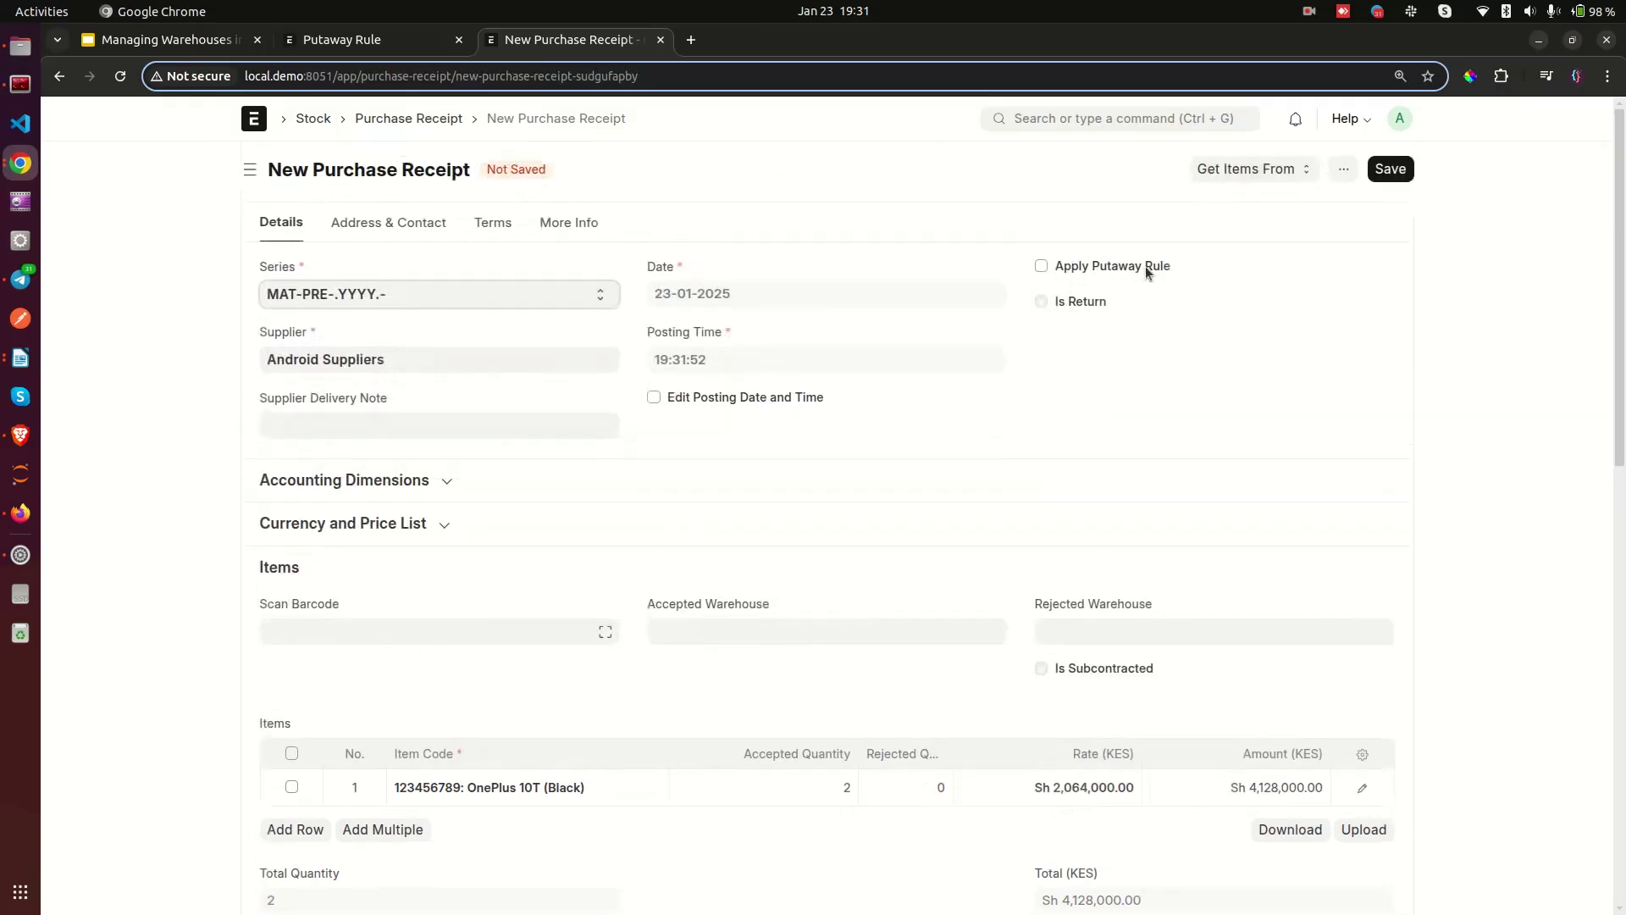
left_click(1061, 271)
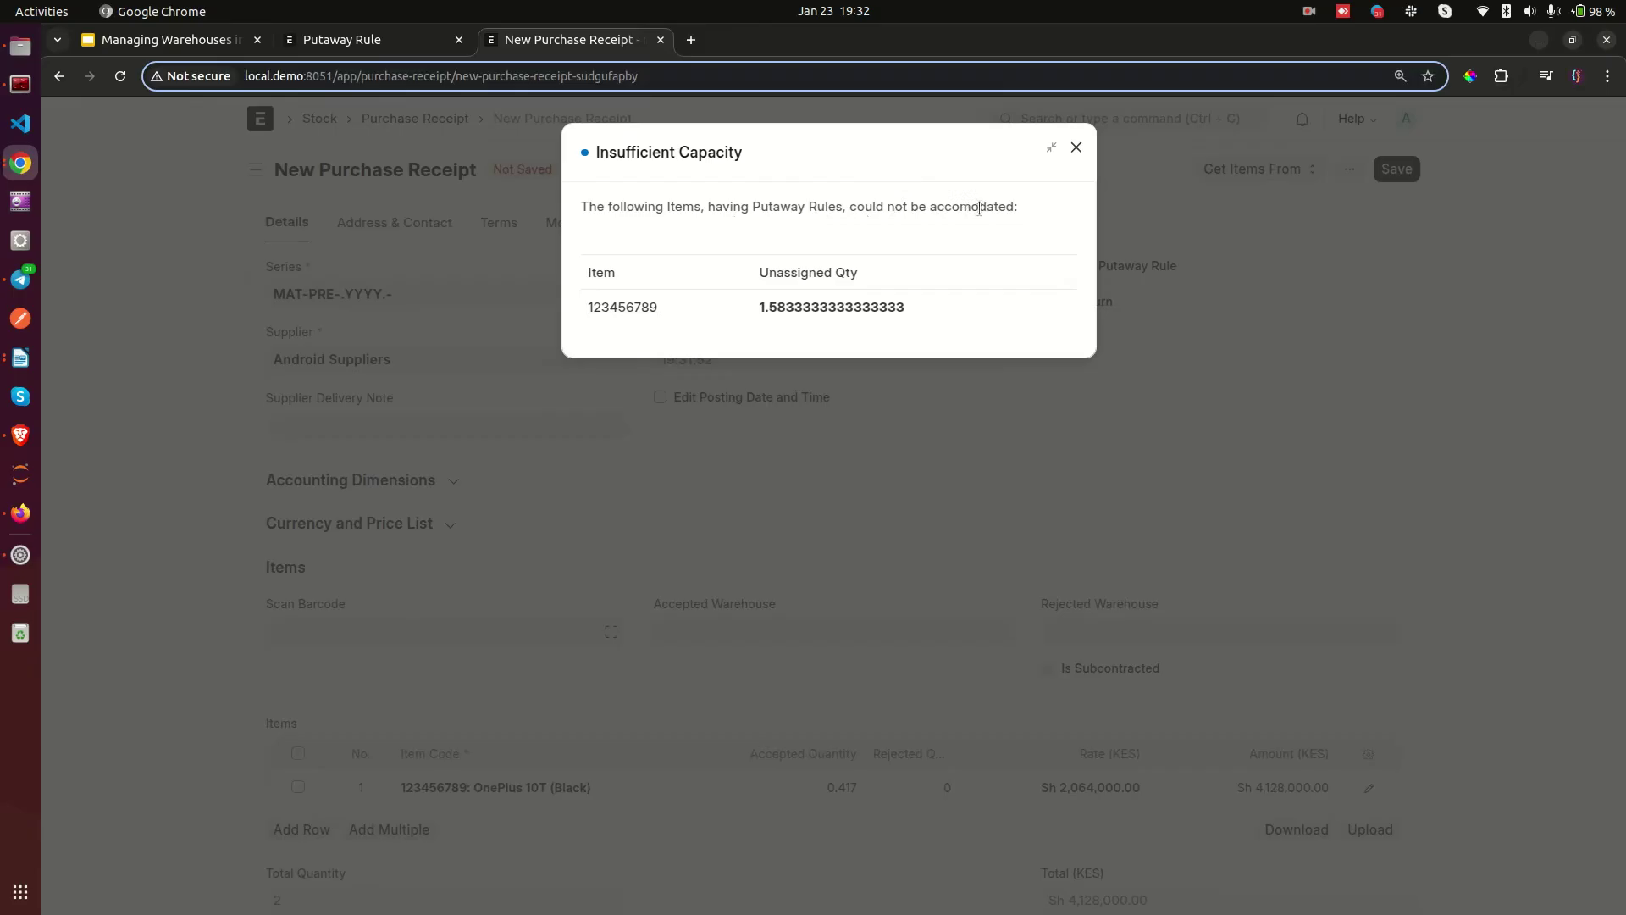
left_click_drag(757, 312, 952, 313)
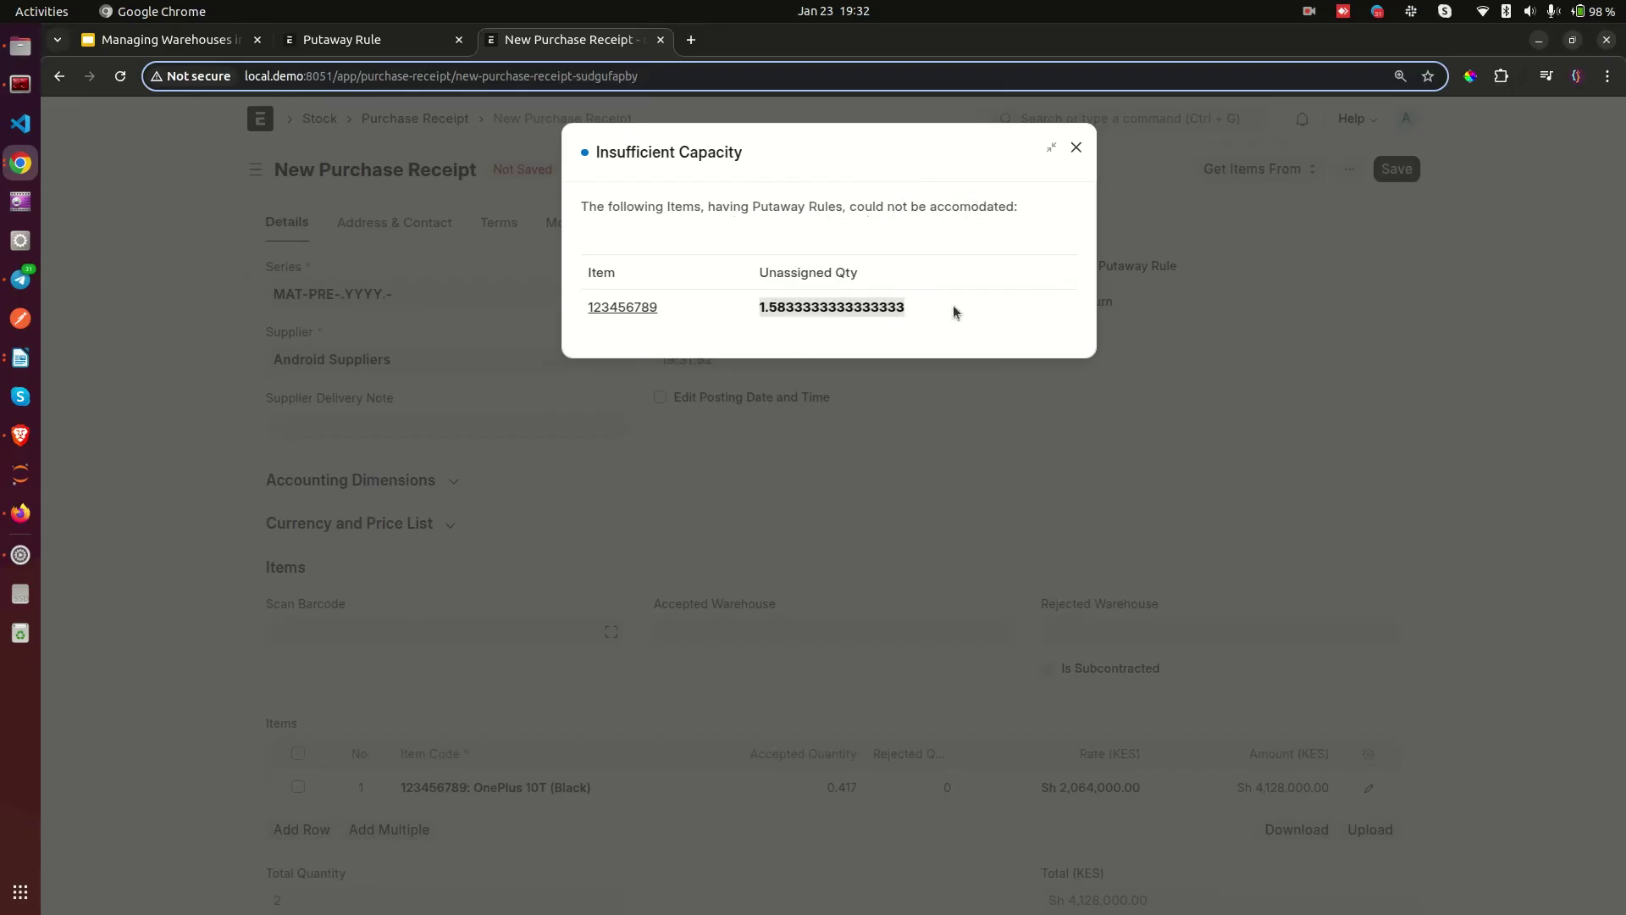
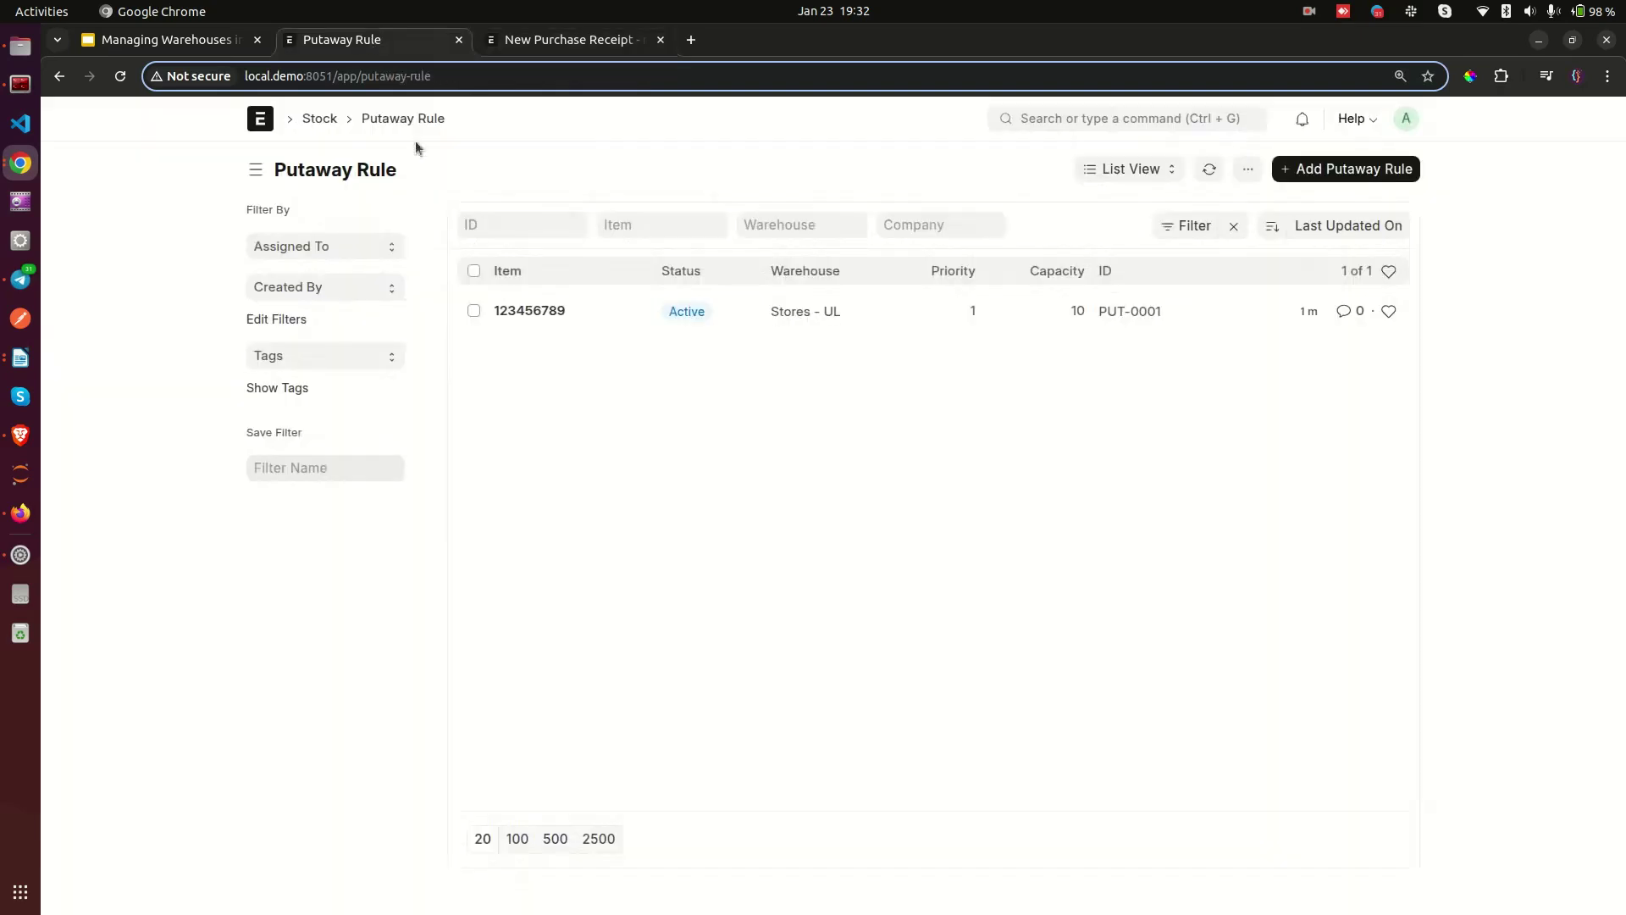
Step: Set the unit of measure of item 123456789's putaway rule to Carton and save the rule
left_click(528, 312)
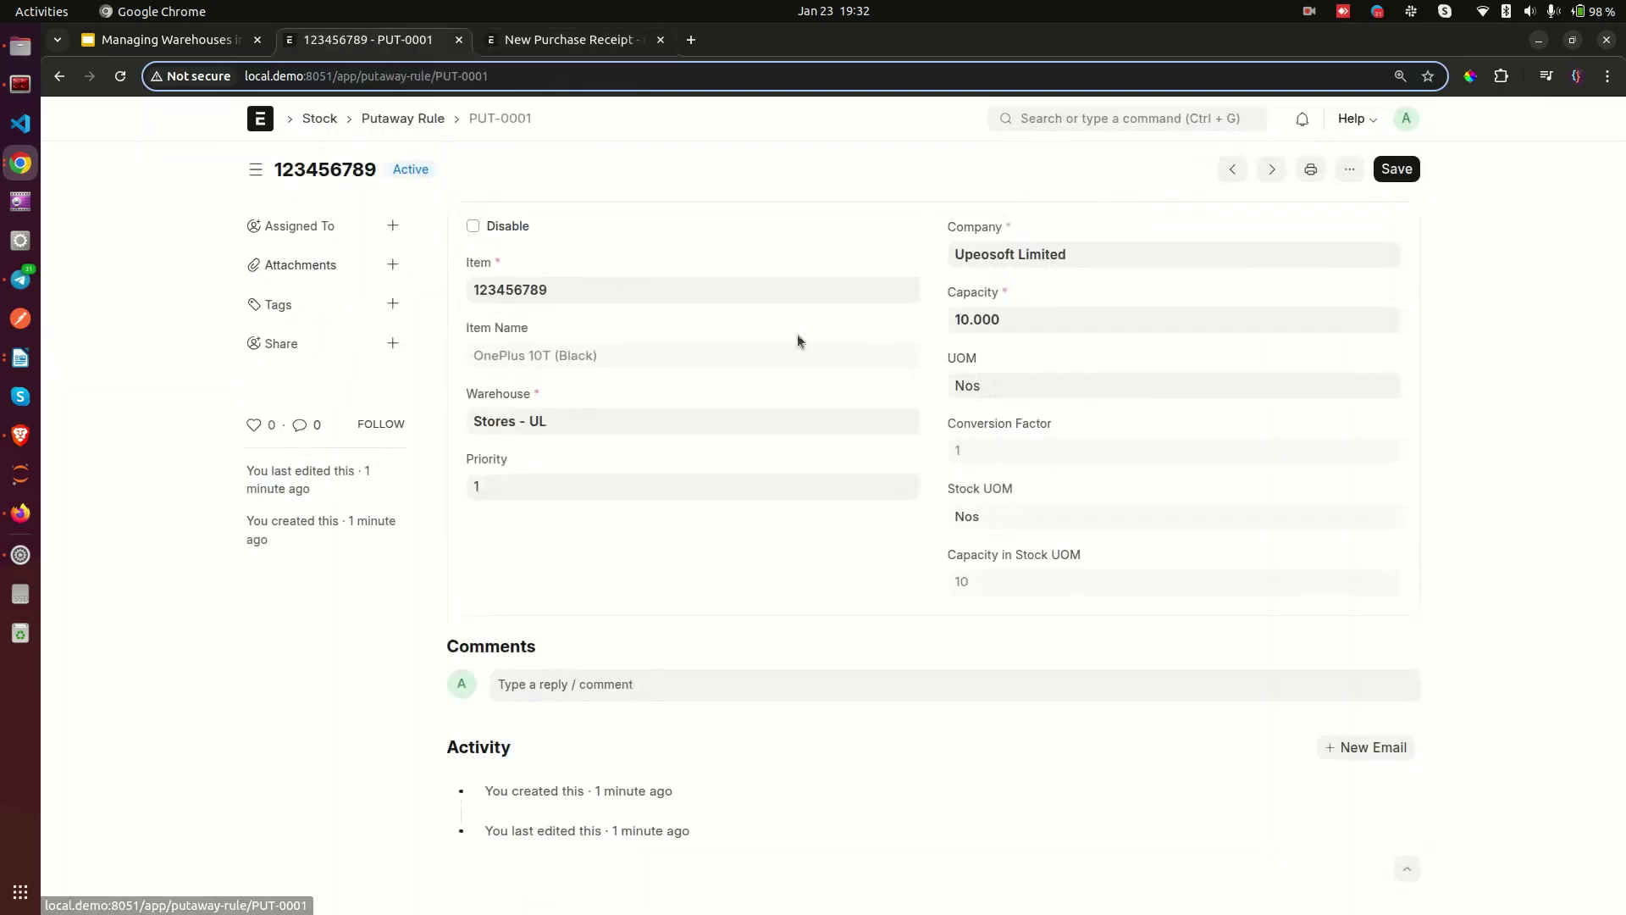
double_click(1001, 382)
type("car")
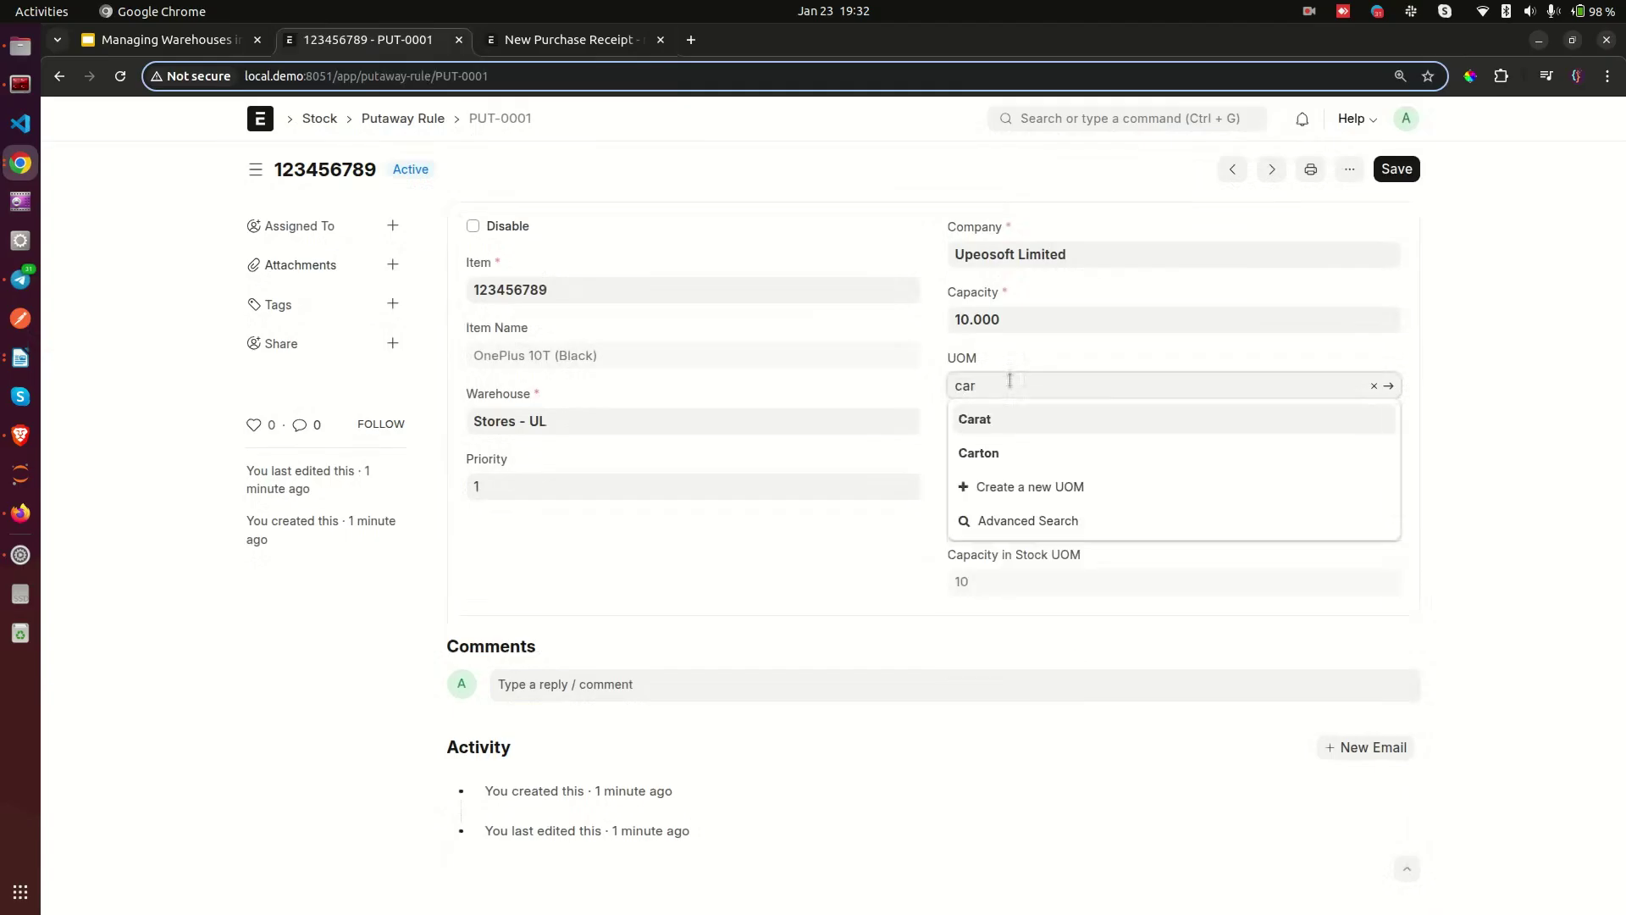
left_click(998, 449)
left_click(1012, 538)
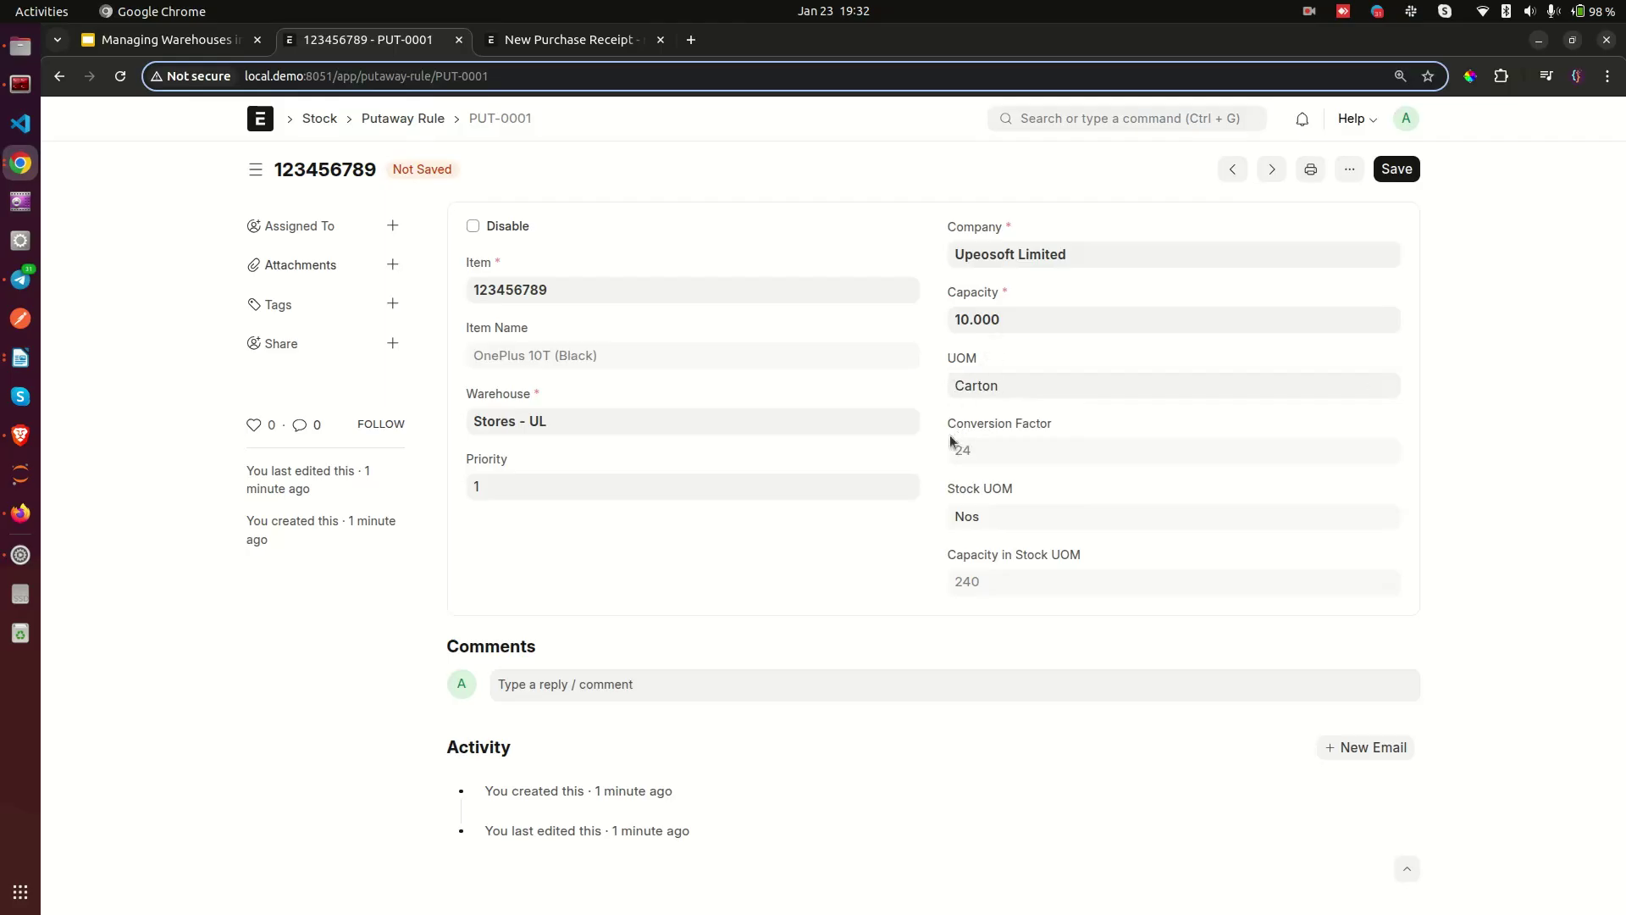
left_click(1396, 168)
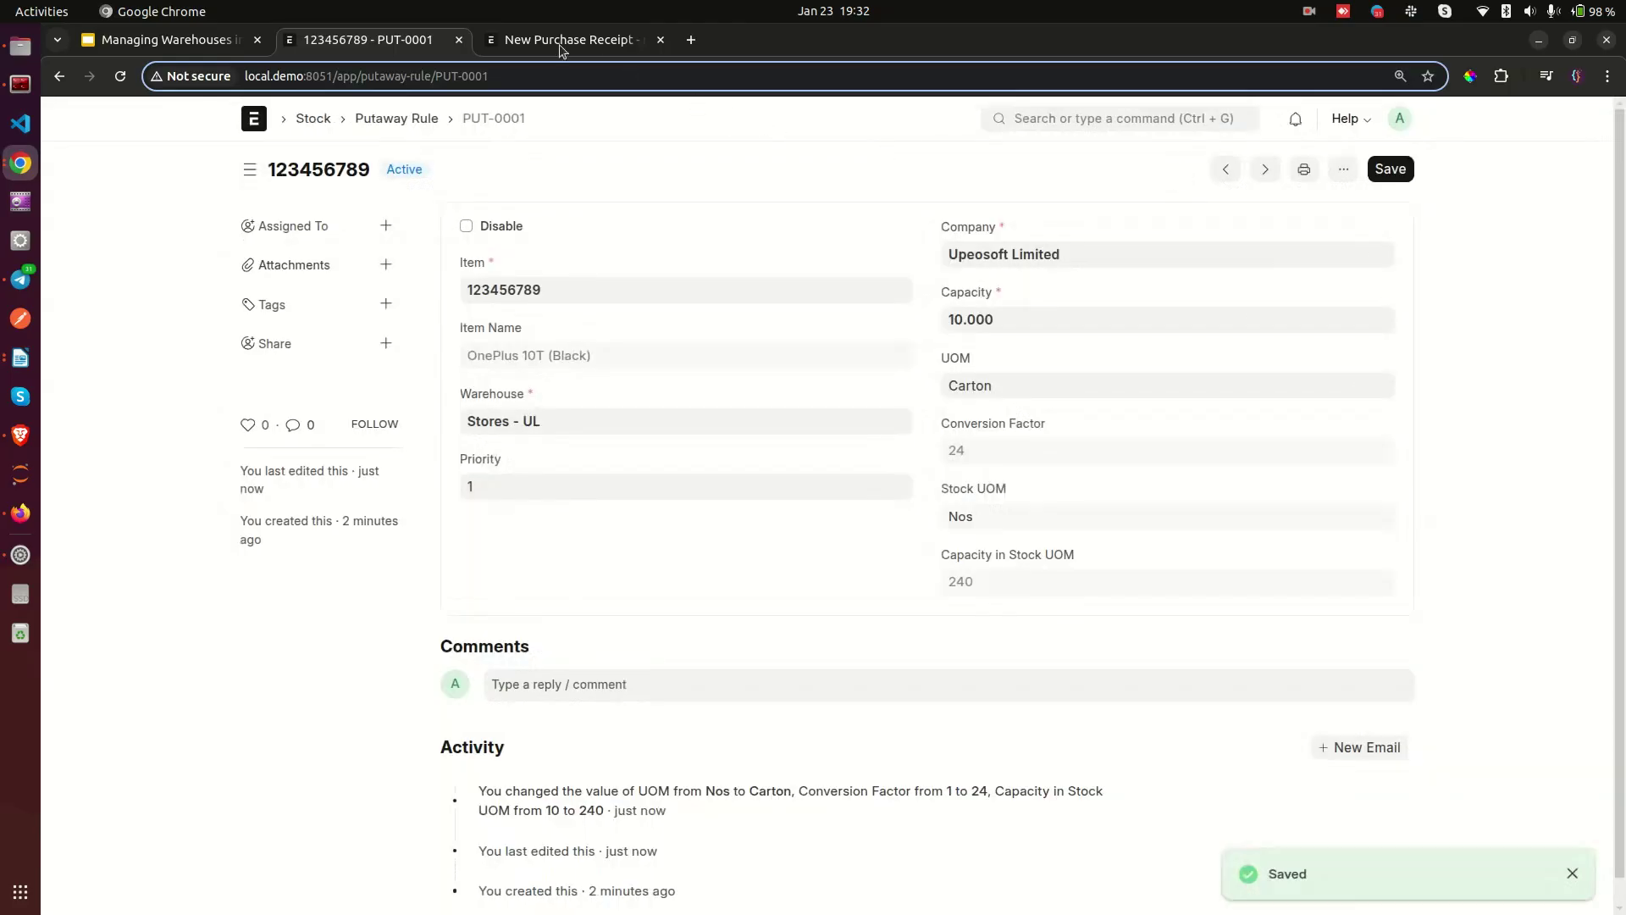
Step: Leave the unsaved receipt, reload the Android Suppliers purchase order, and create a fresh purchase receipt from it
left_click(555, 39)
left_click(235, 166)
key("alt+Left")
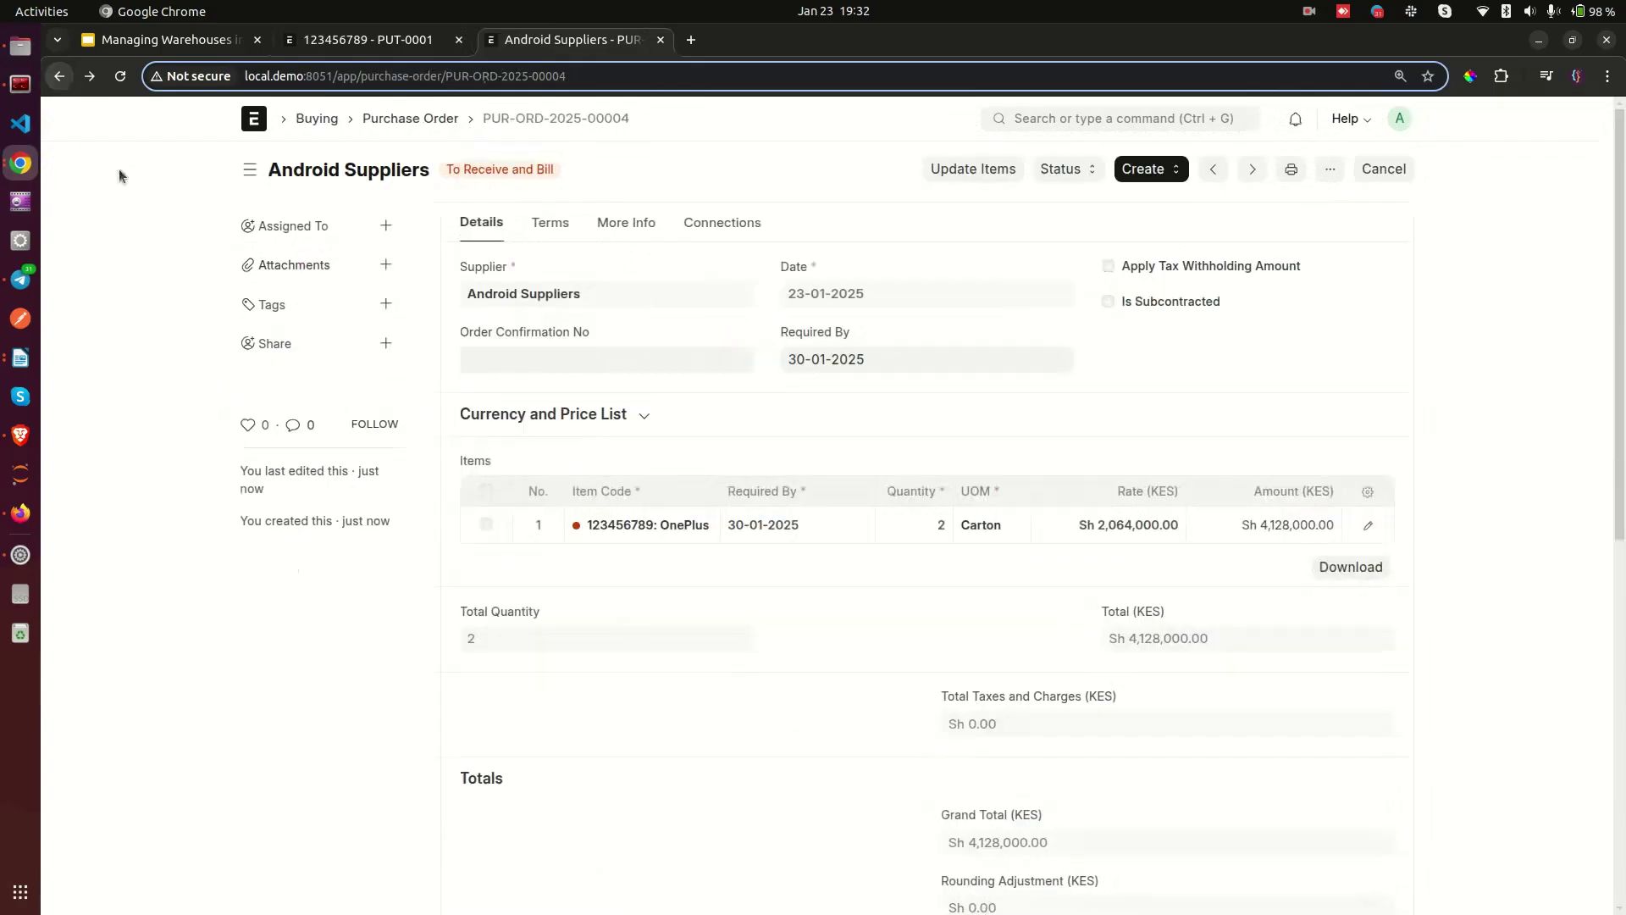
left_click(120, 76)
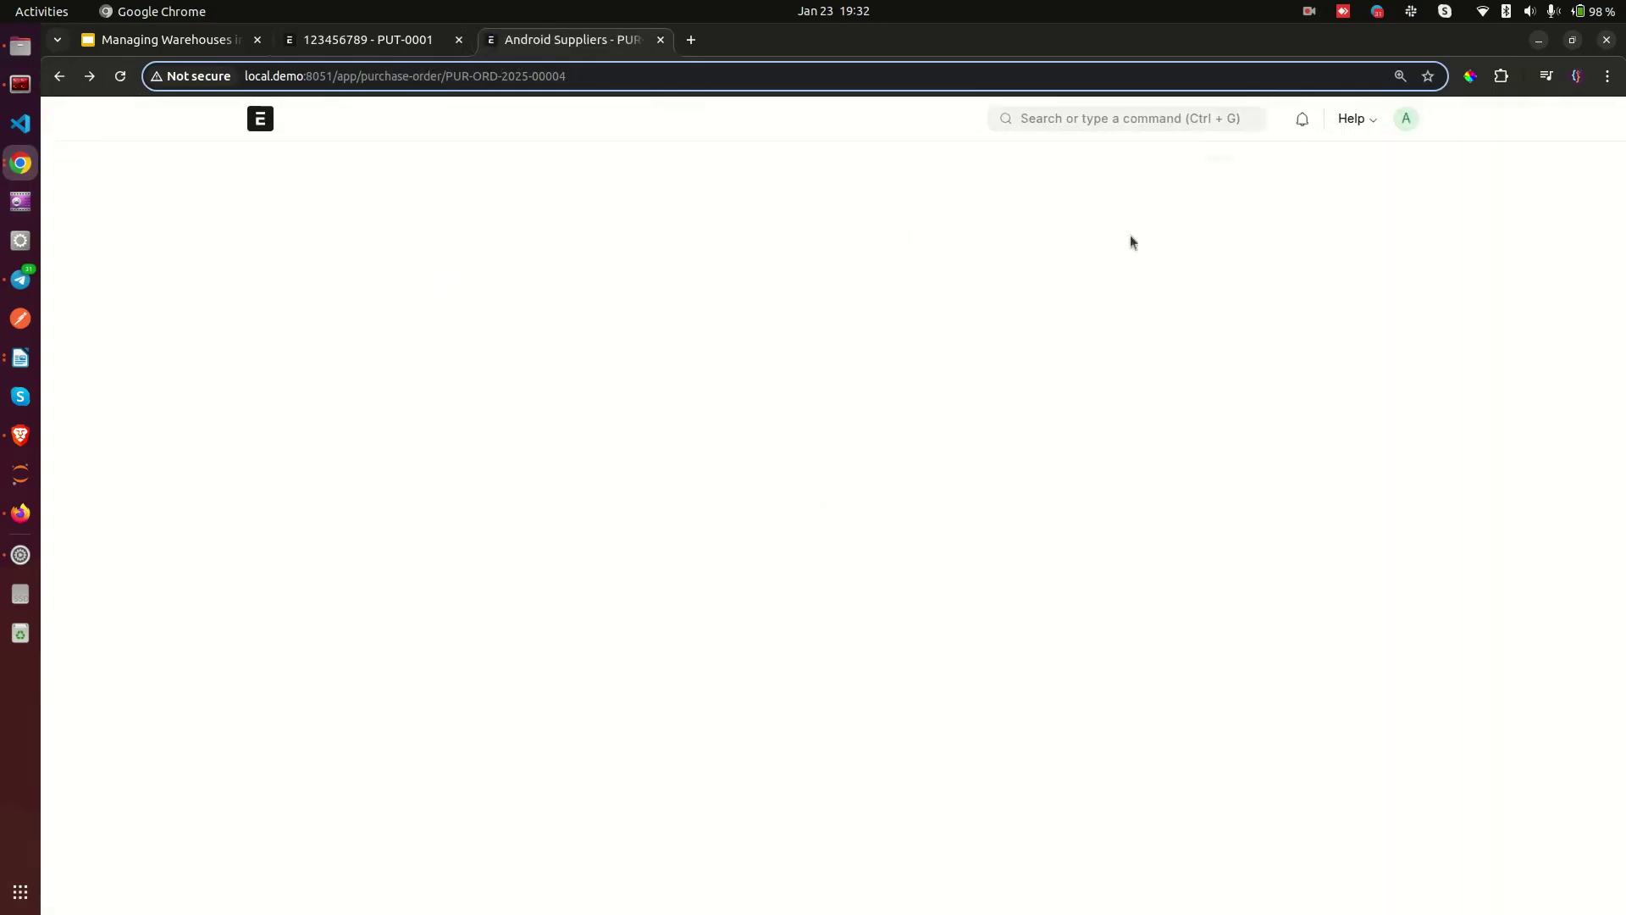
left_click(1162, 170)
left_click(1167, 202)
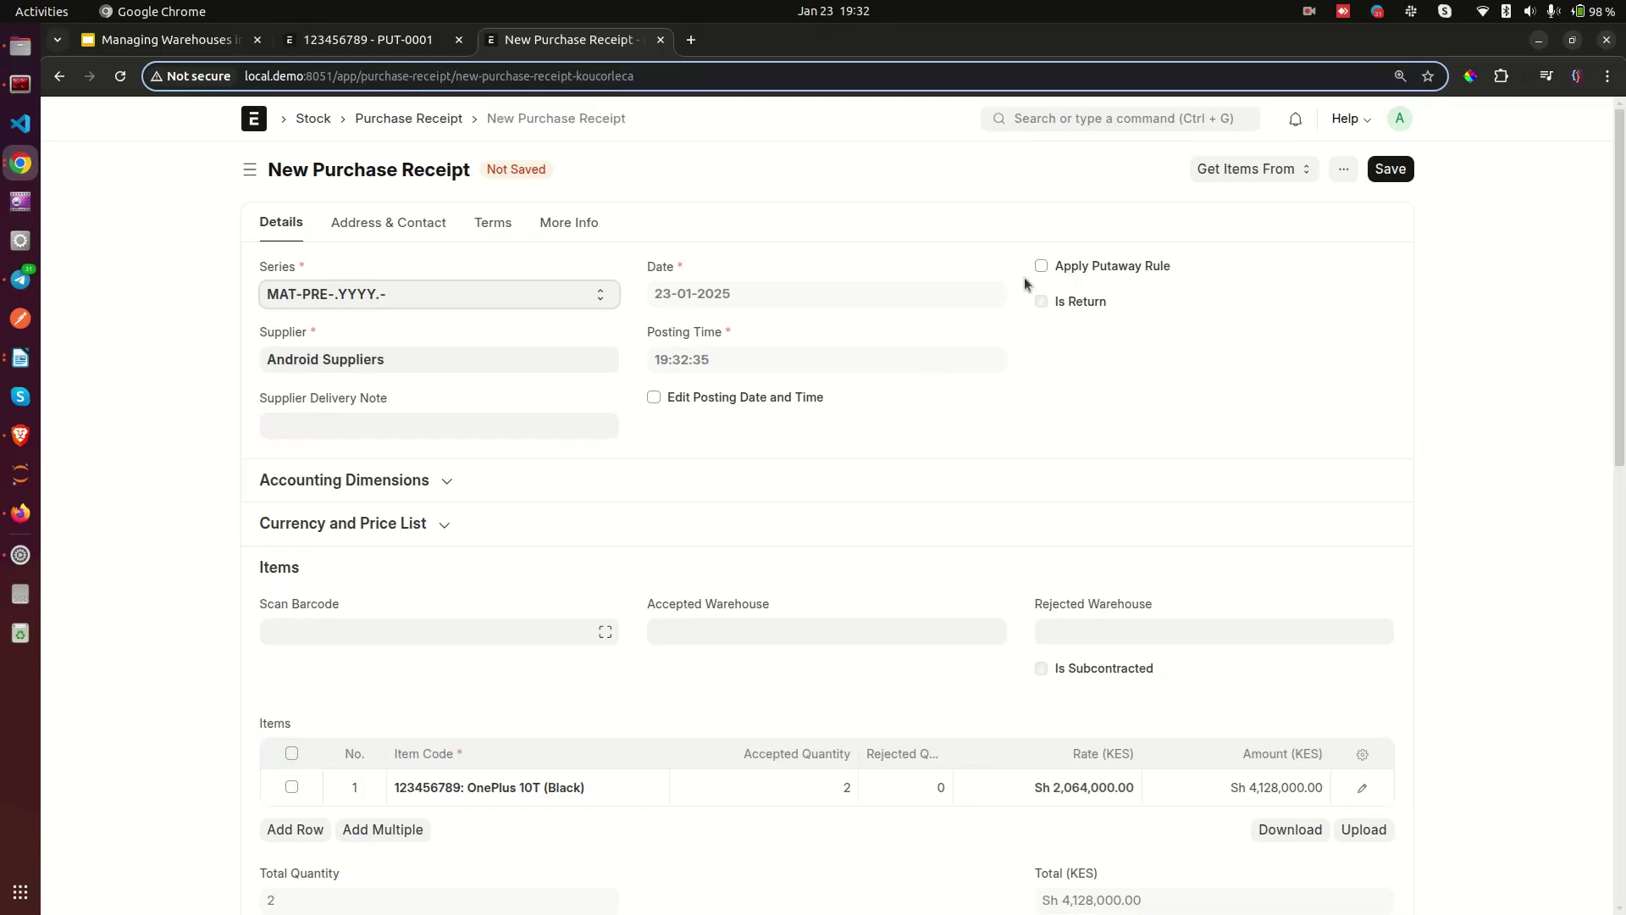
Step: Apply the putaway rule to the new purchase receipt and check the item's accepted quantity
left_click(1054, 275)
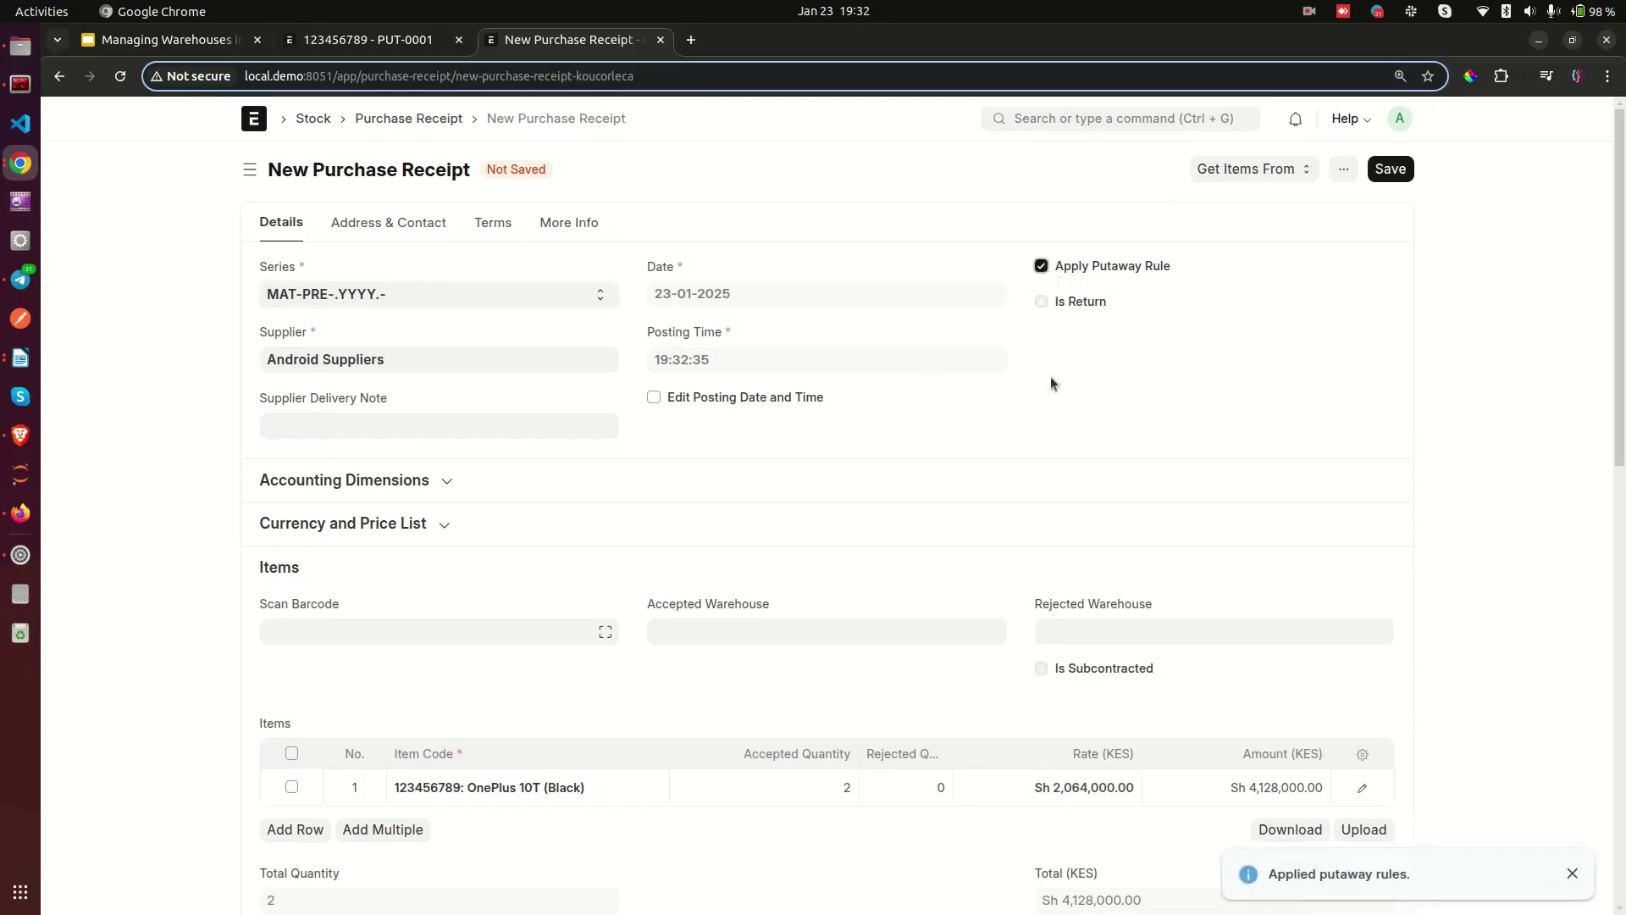
scroll(1050, 384, "down", 4)
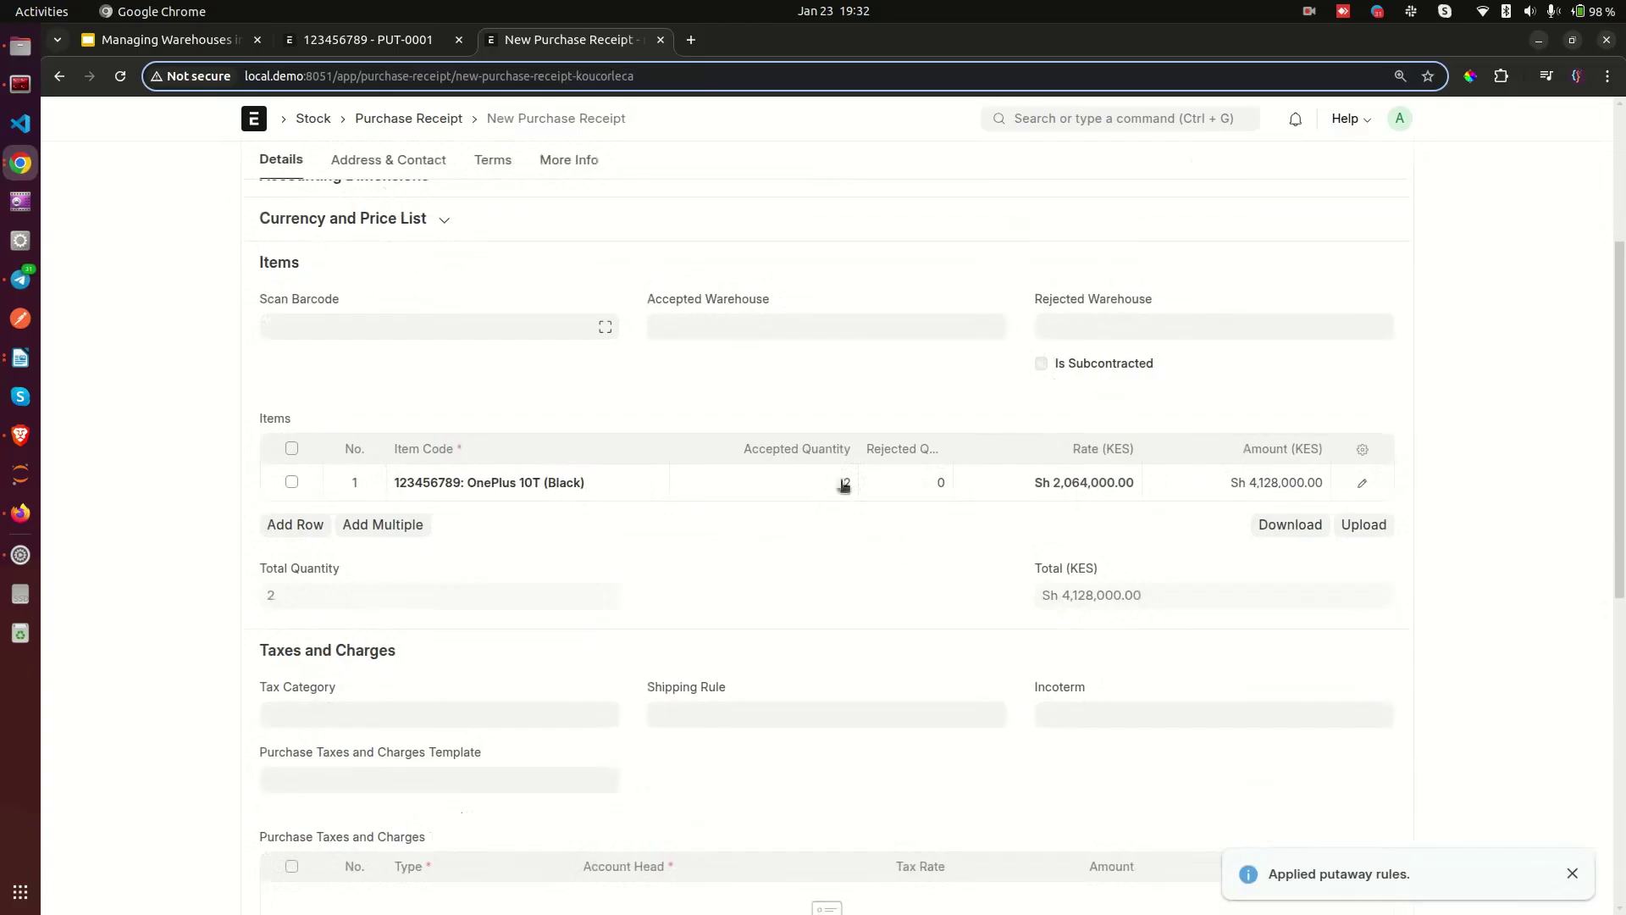
scroll(806, 465, "up", 4)
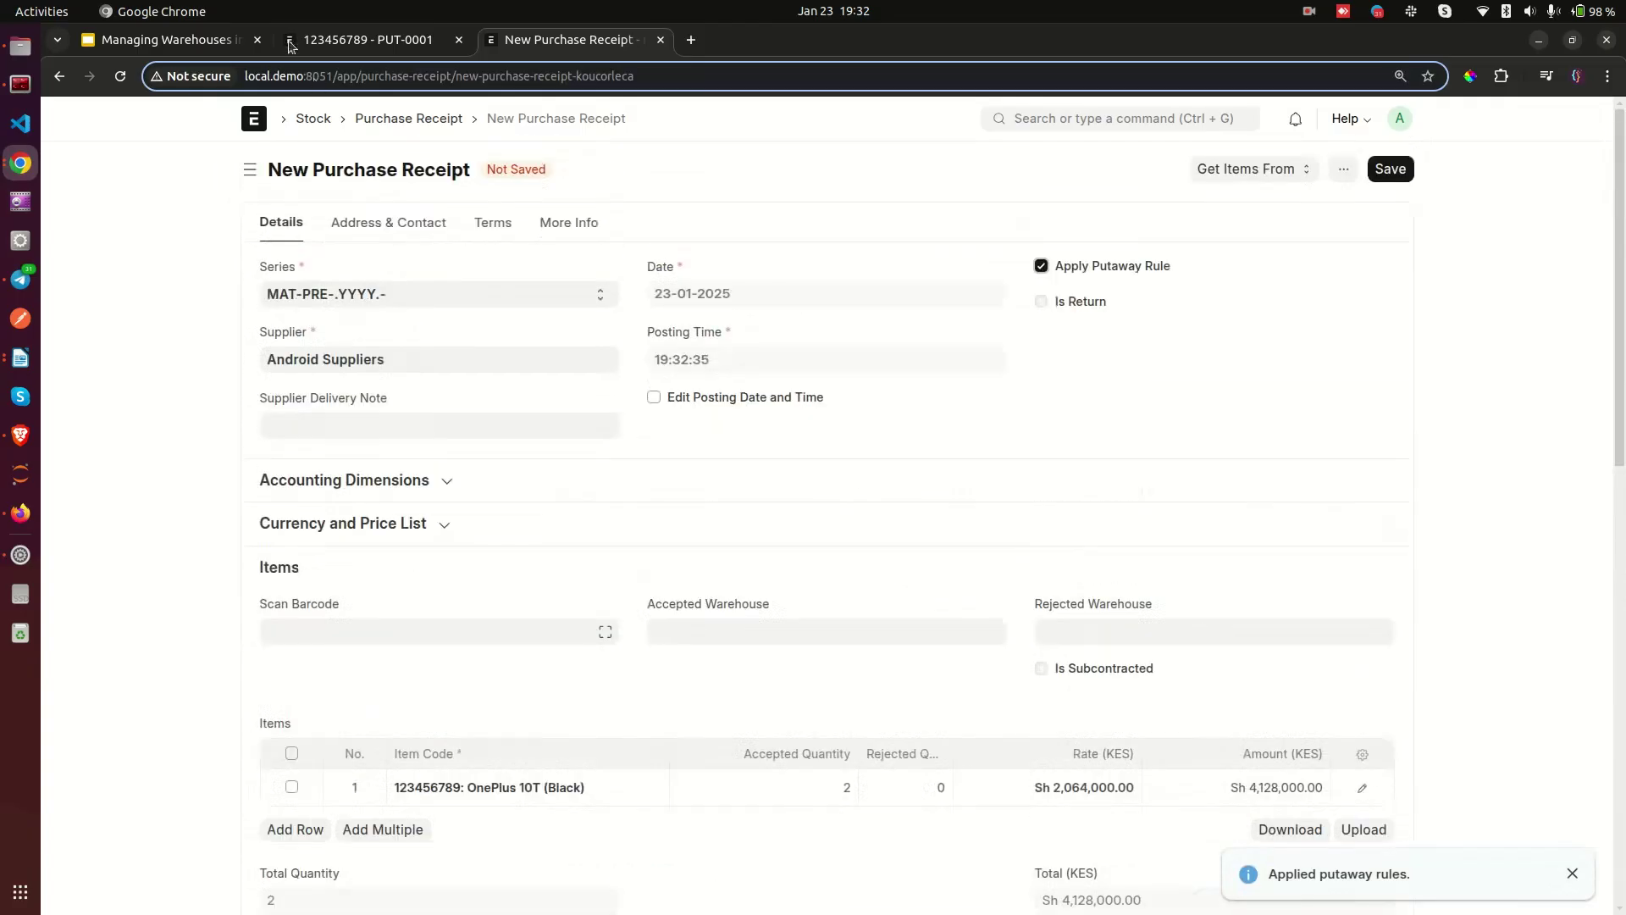
Step: Check item 123456789's putaway rule, and save and permanently submit the Android Suppliers purchase receipt
left_click(353, 38)
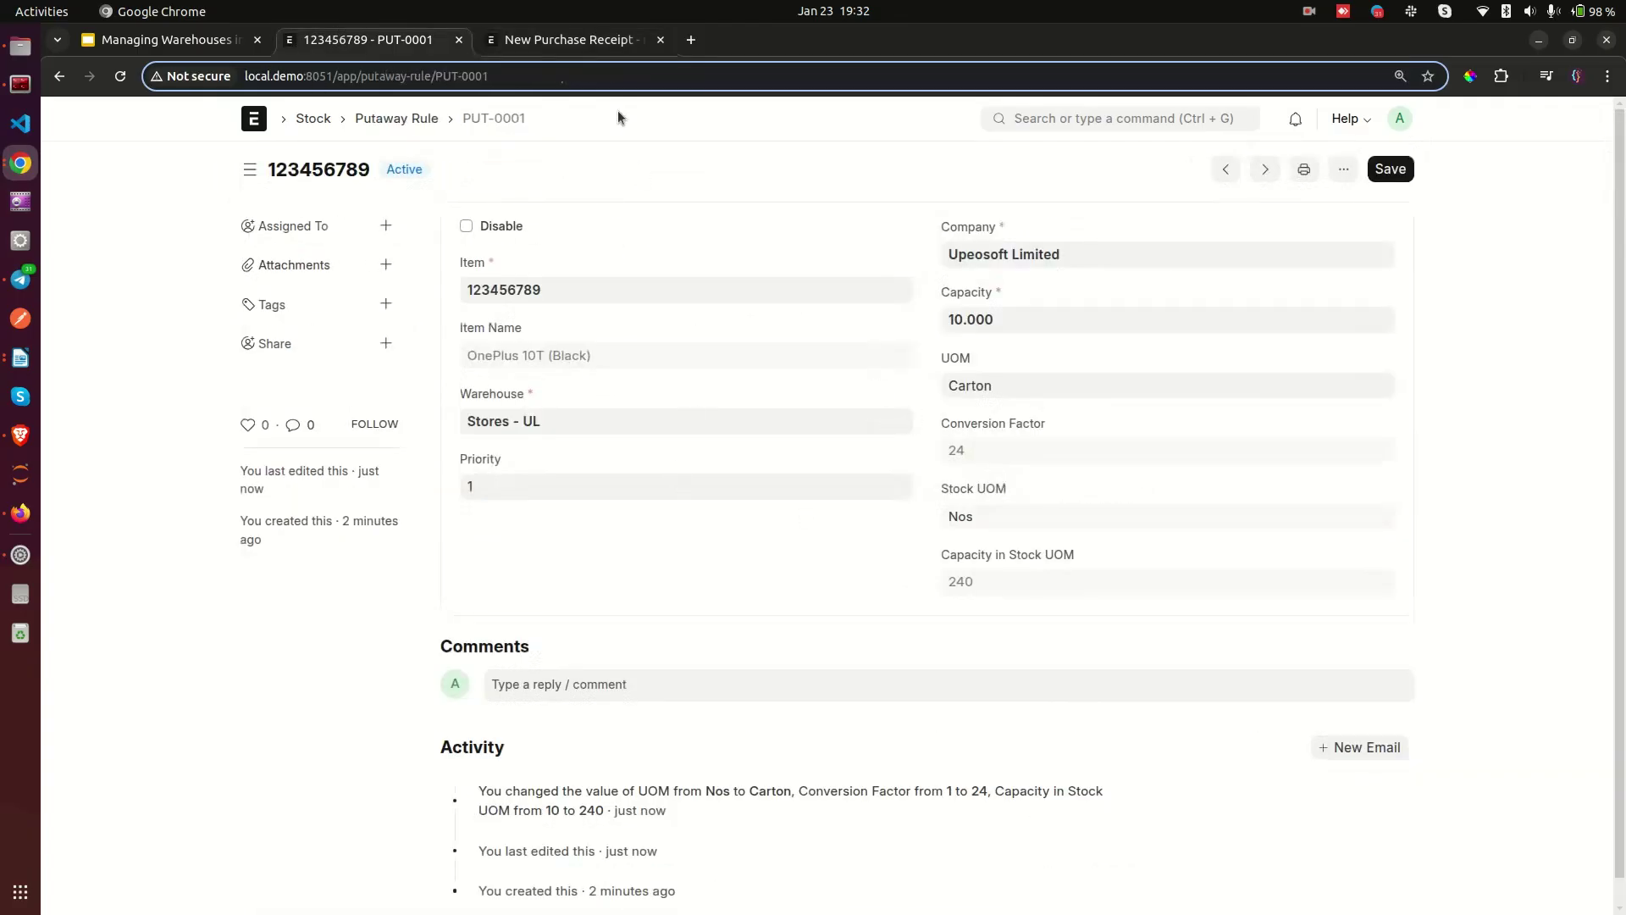
left_click(573, 52)
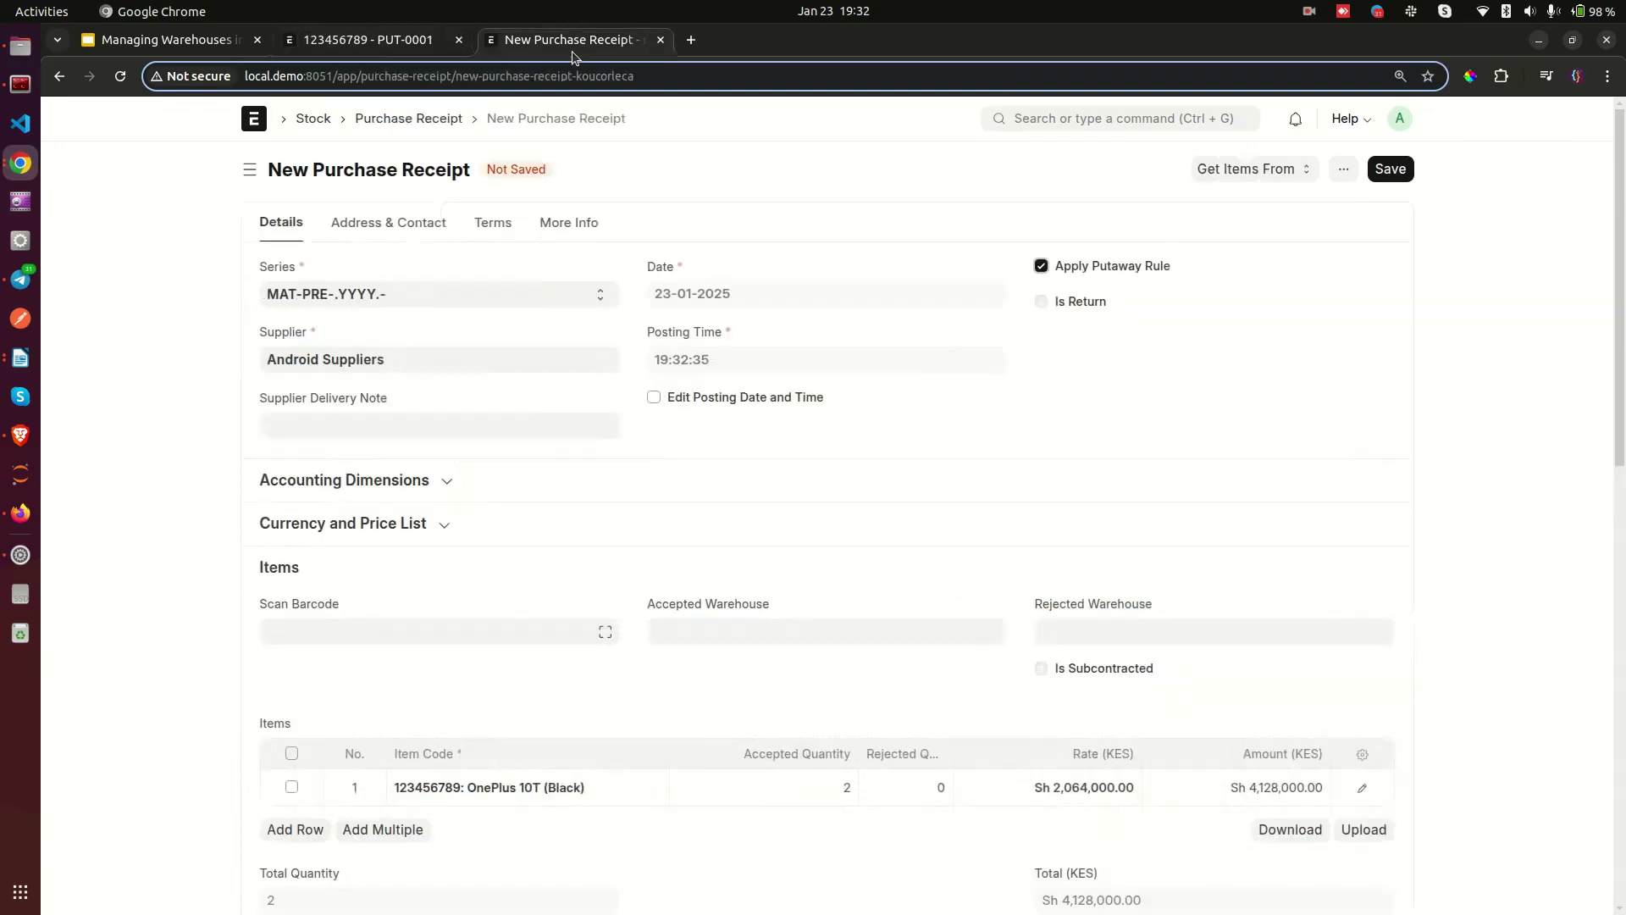
left_click(1389, 168)
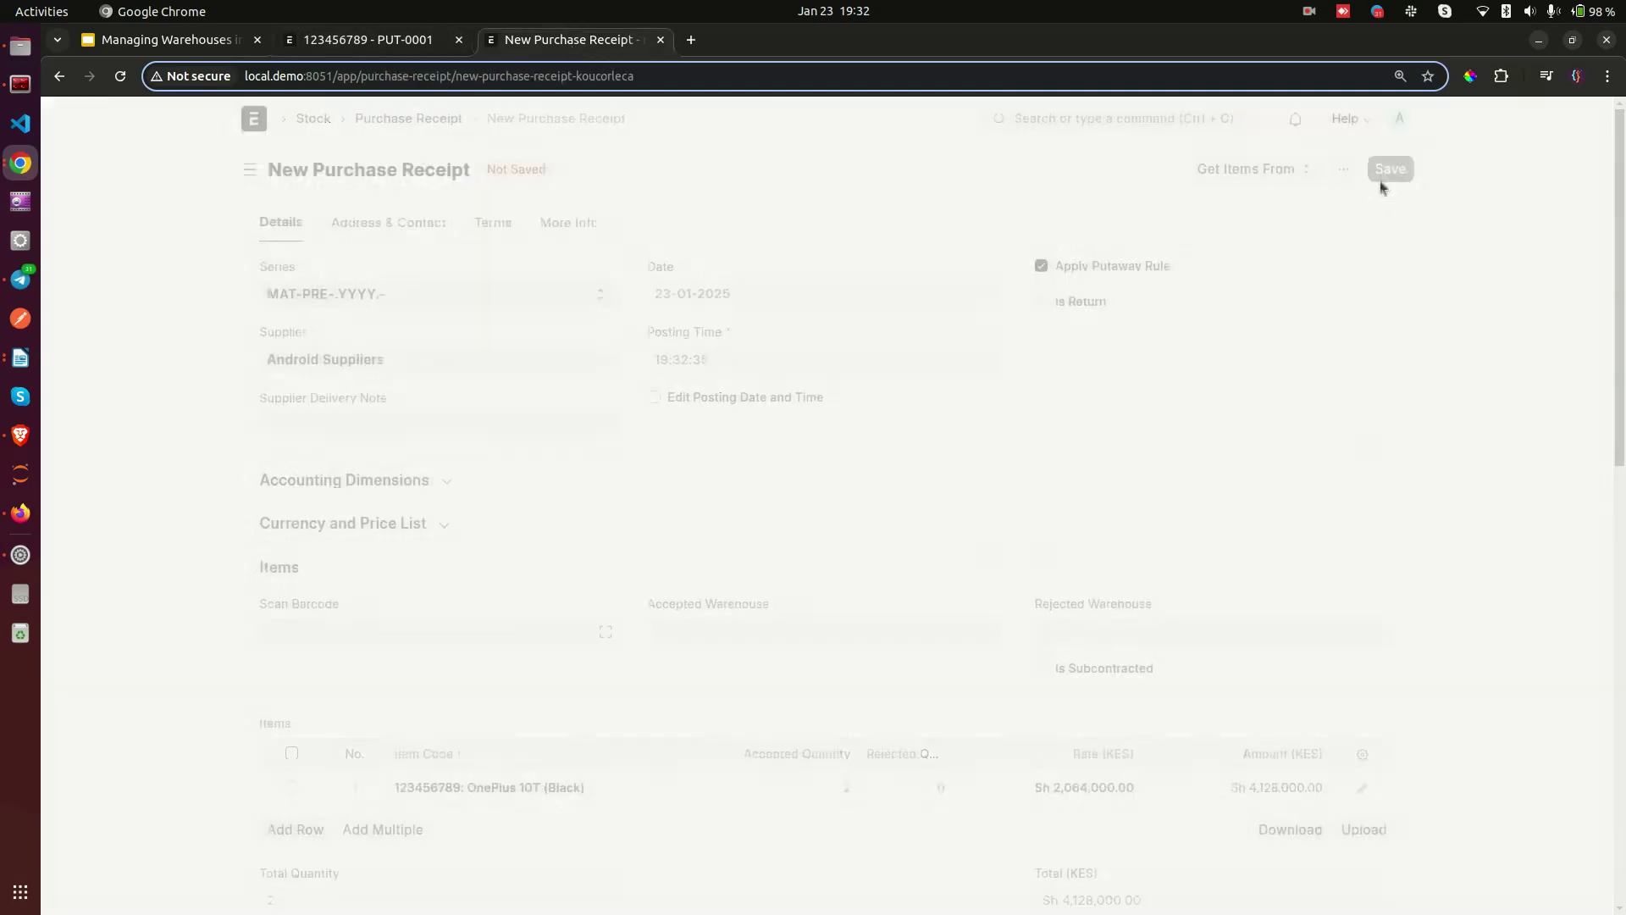
left_click(1384, 169)
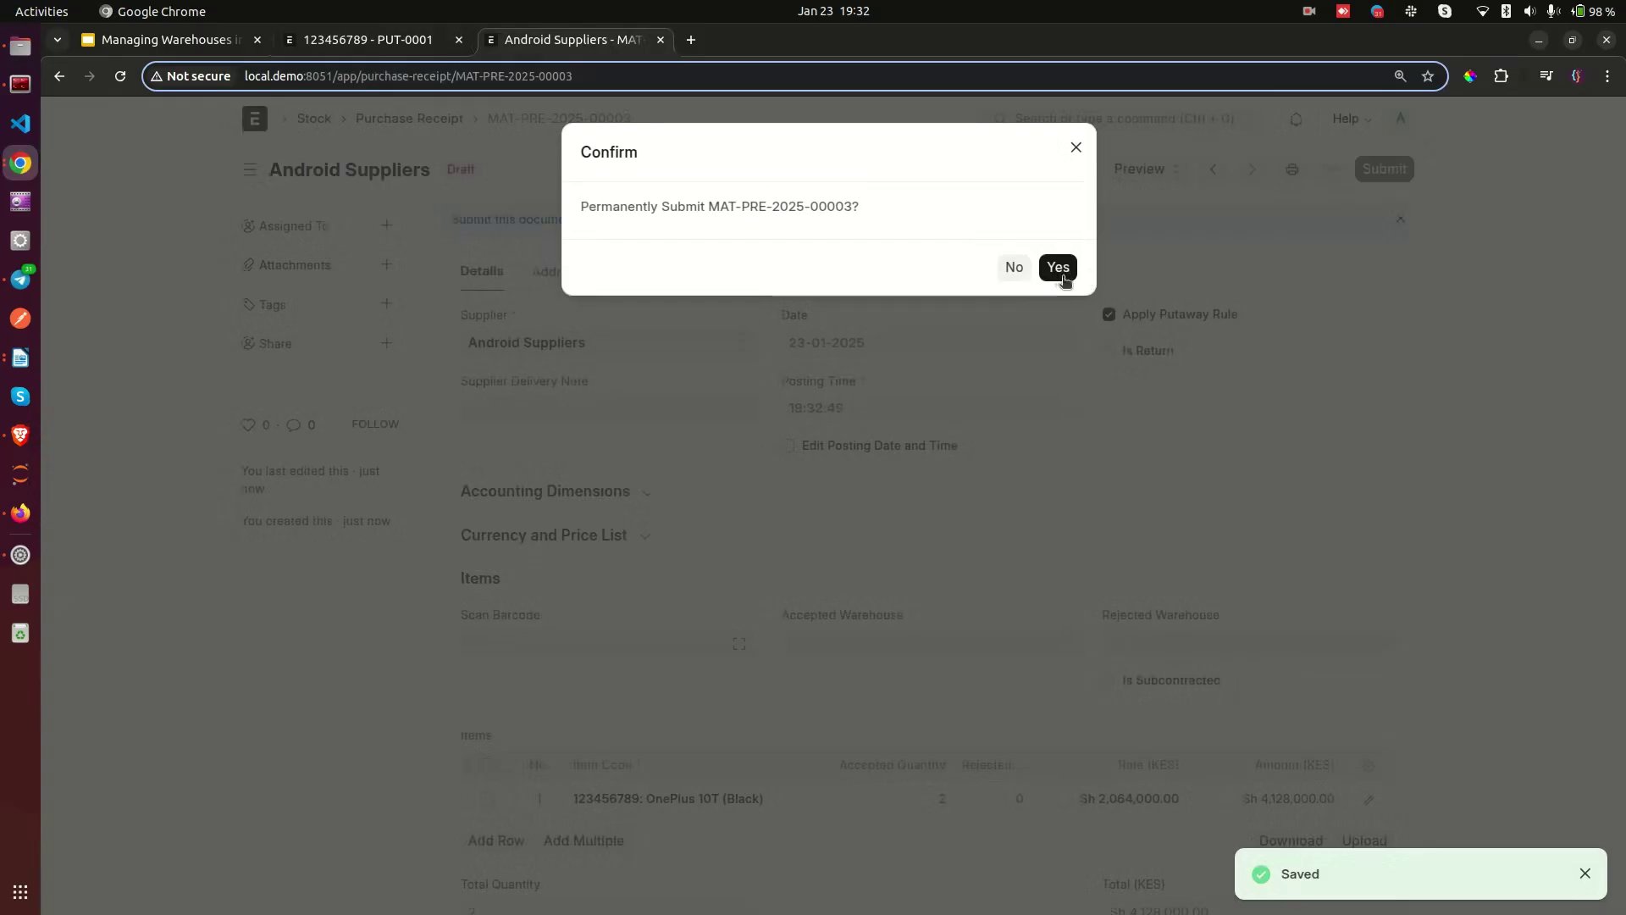
left_click(1058, 269)
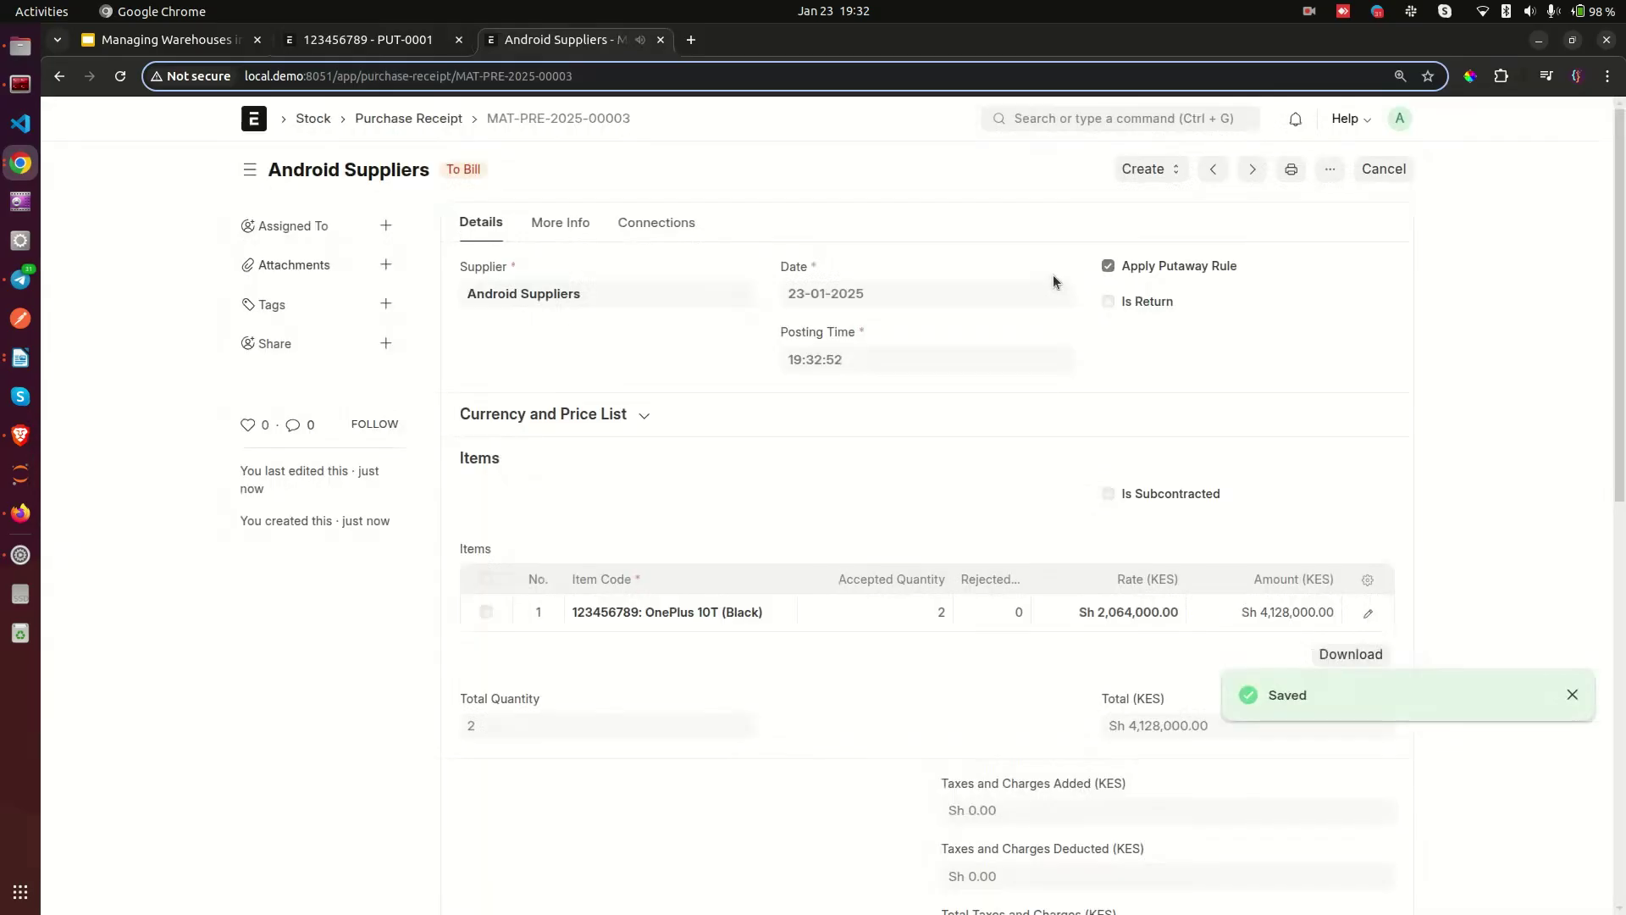
Step: Open ERPNext's home page in a separate browser tab and bring up the Warehouse list there
right_click(246, 140)
left_click(305, 146)
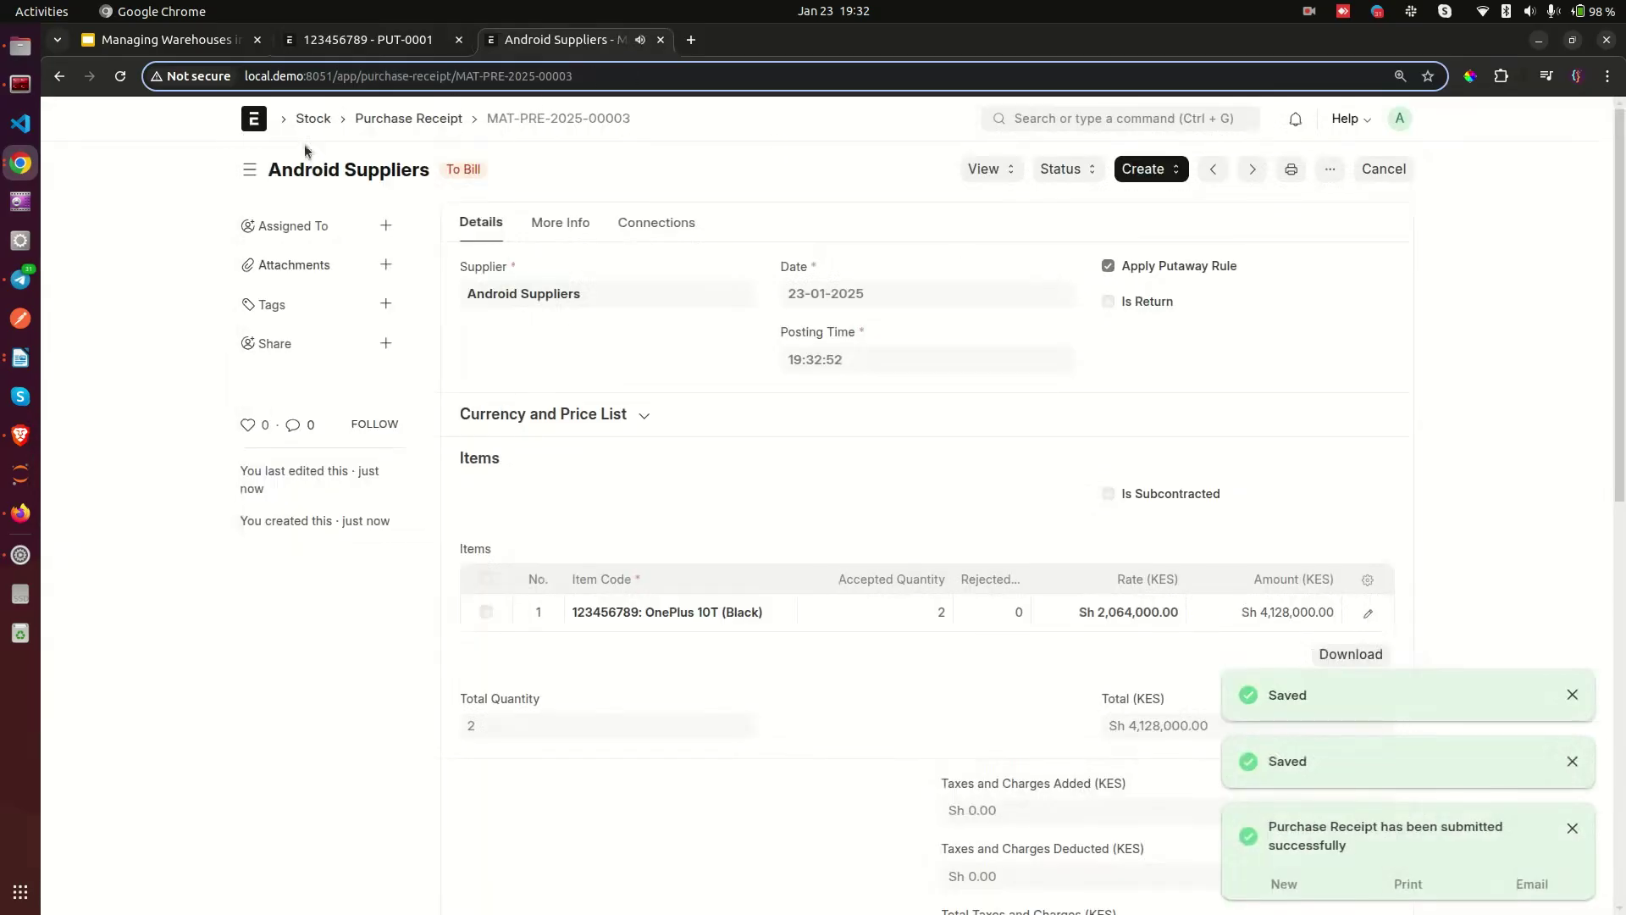
left_click(735, 49)
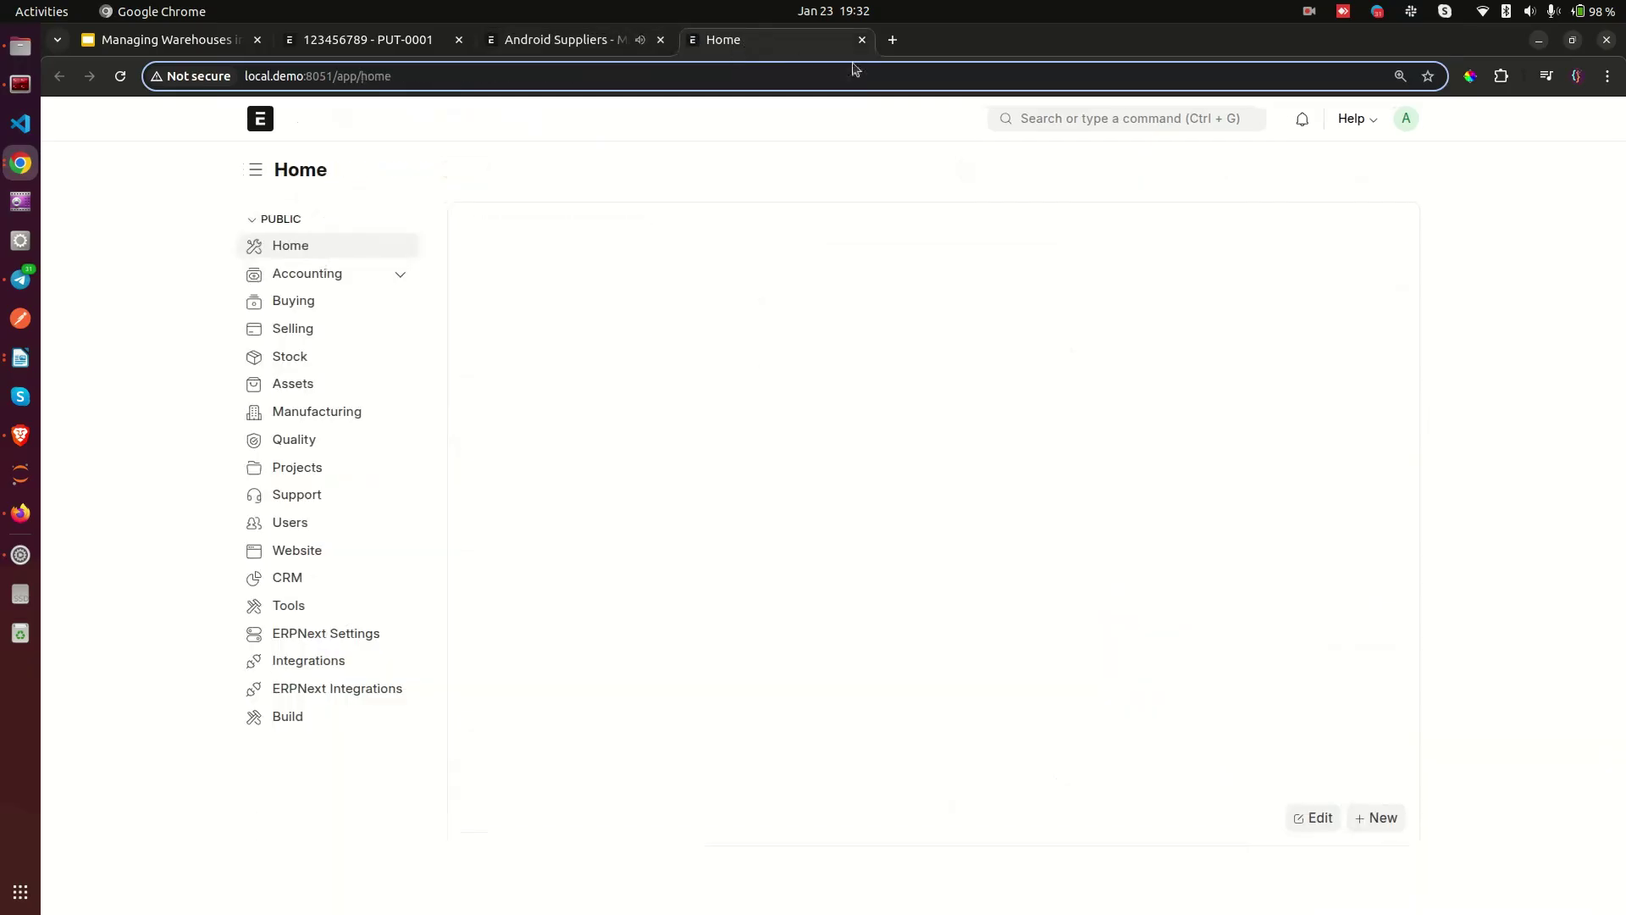
left_click(1107, 118)
type("wareh")
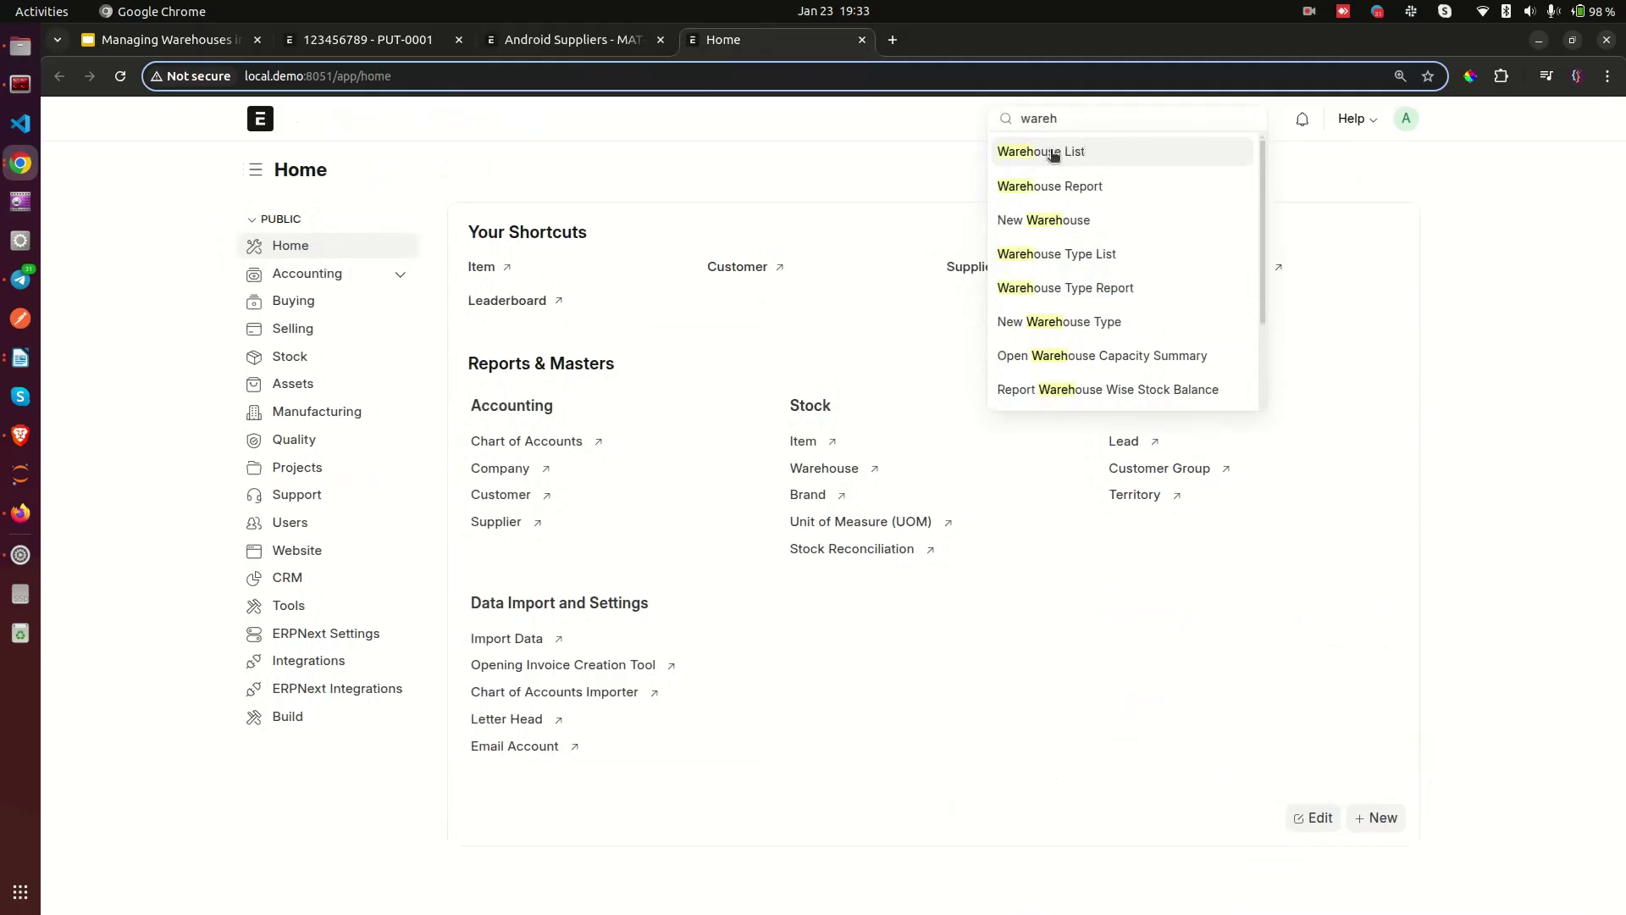
left_click(1050, 151)
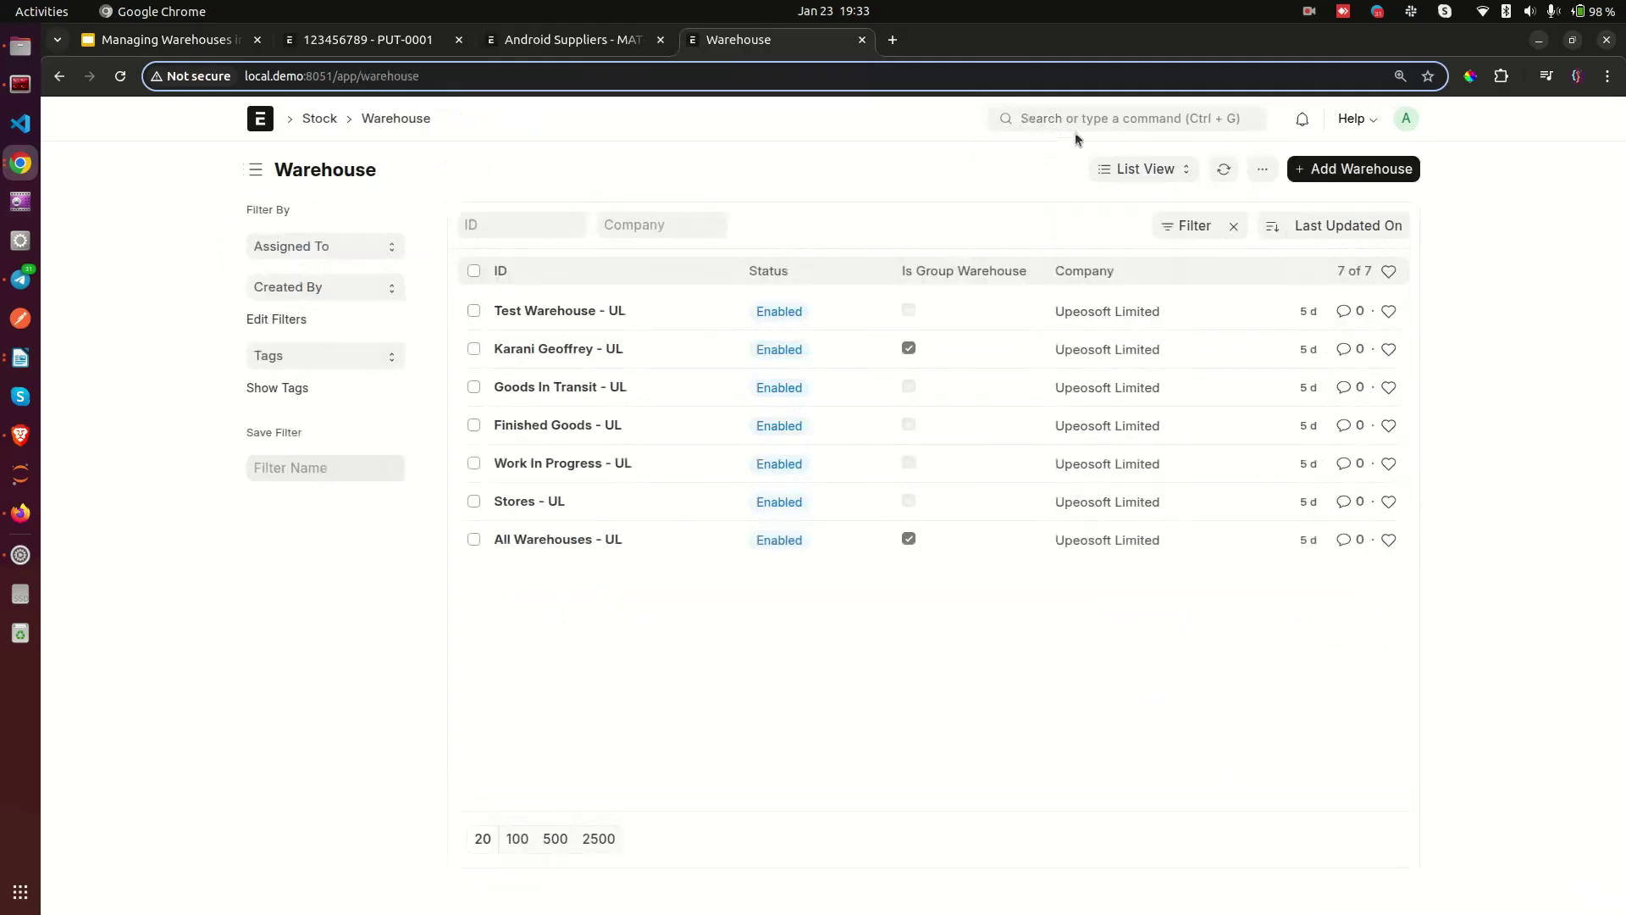
Step: Open the Warehouse Capacity Summary and examine the stock capacity, balance and occupancy of Stores - UL
left_click(1078, 126)
type("ware")
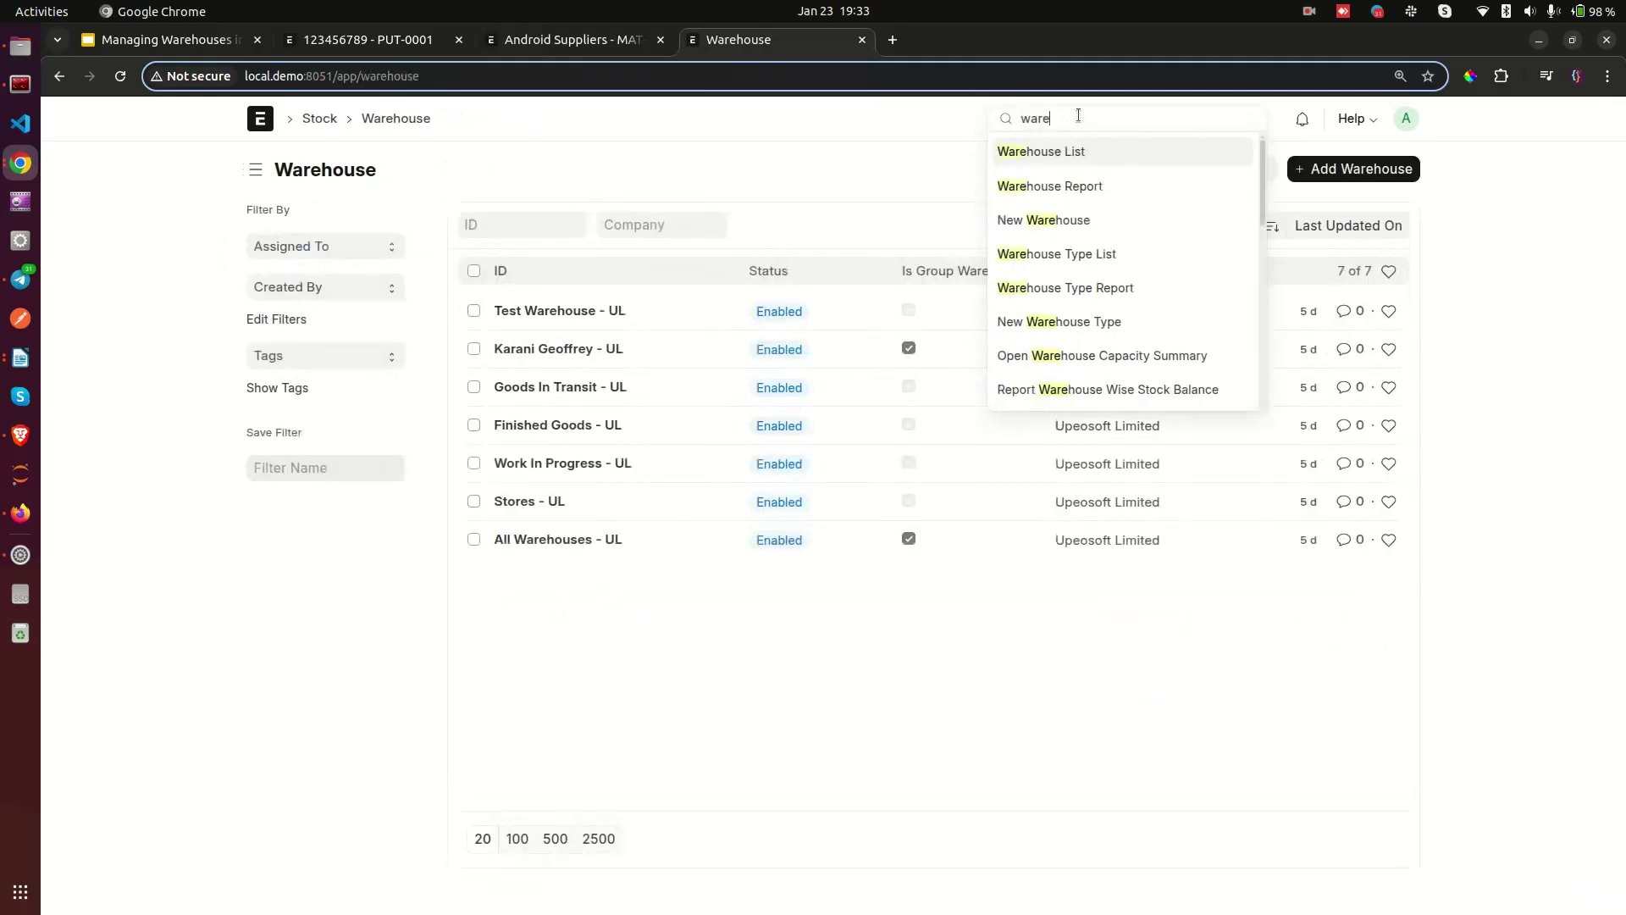
type("house capa")
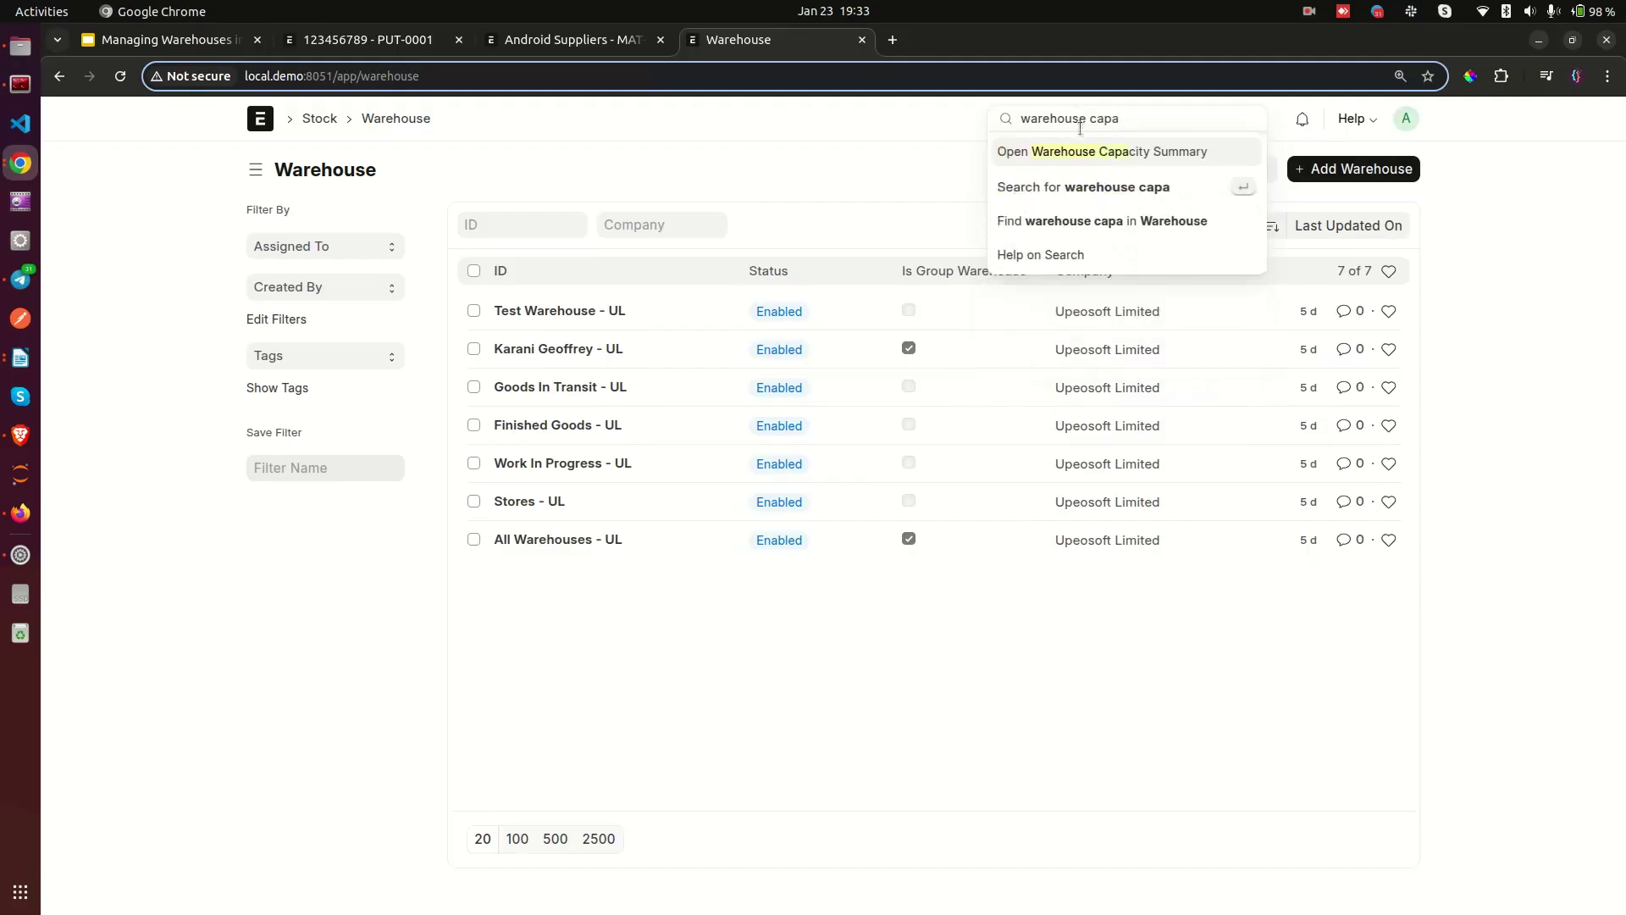
left_click(1089, 151)
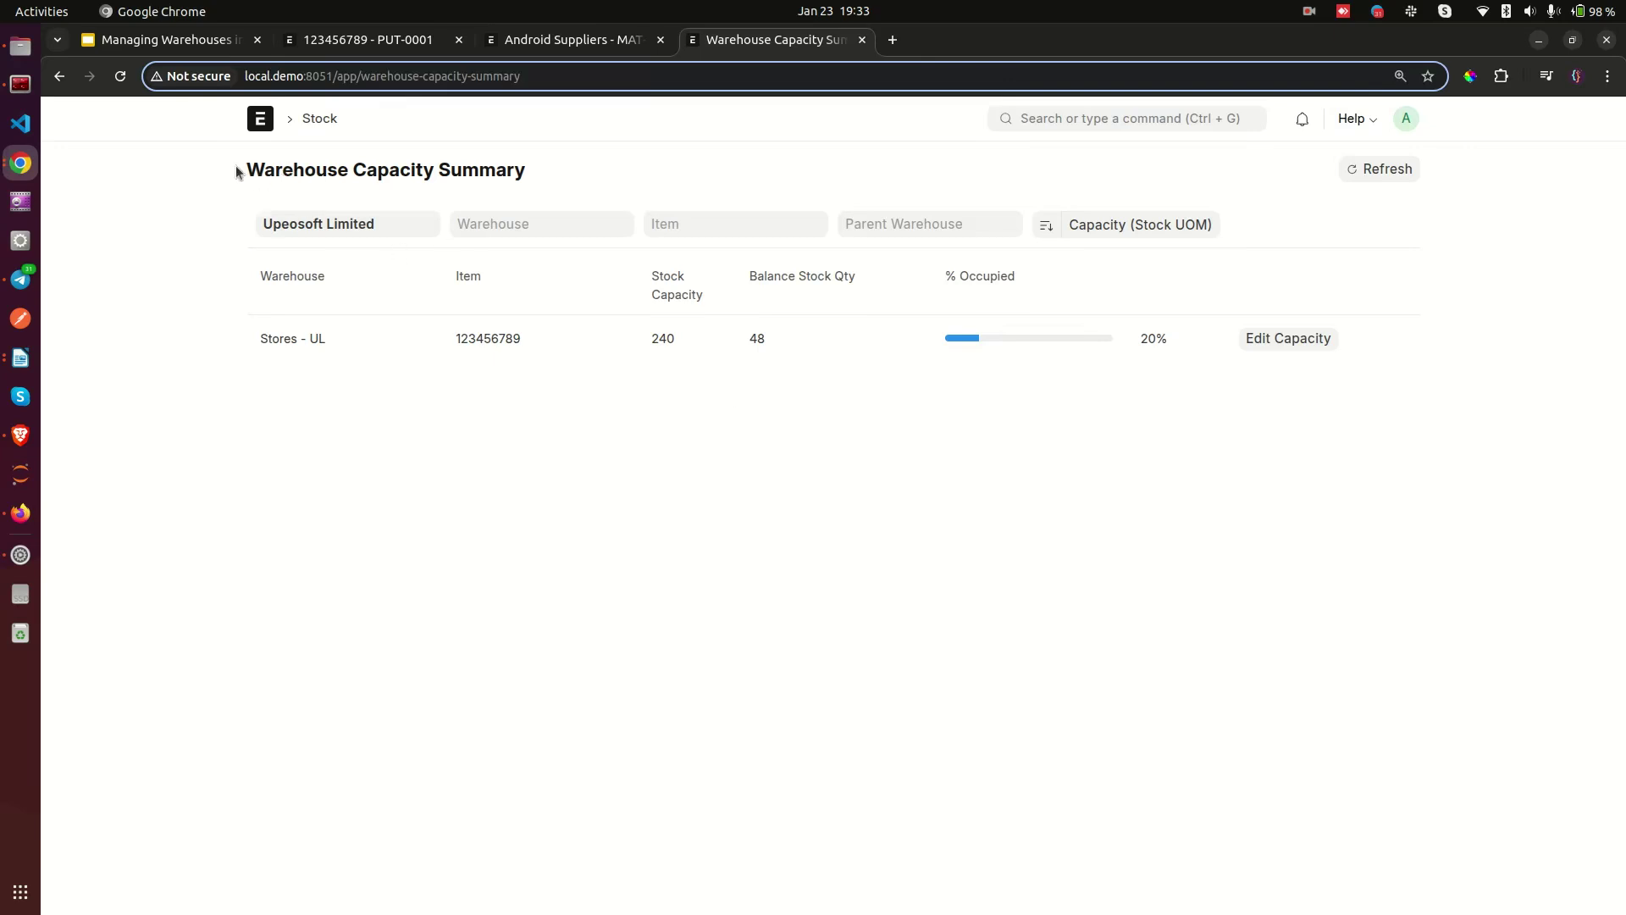
left_click_drag(240, 174, 506, 194)
left_click(271, 347)
Step: Start a second putaway rule for item 123456789 with warehouse Finished Goods - UL and priority 2
left_click(543, 42)
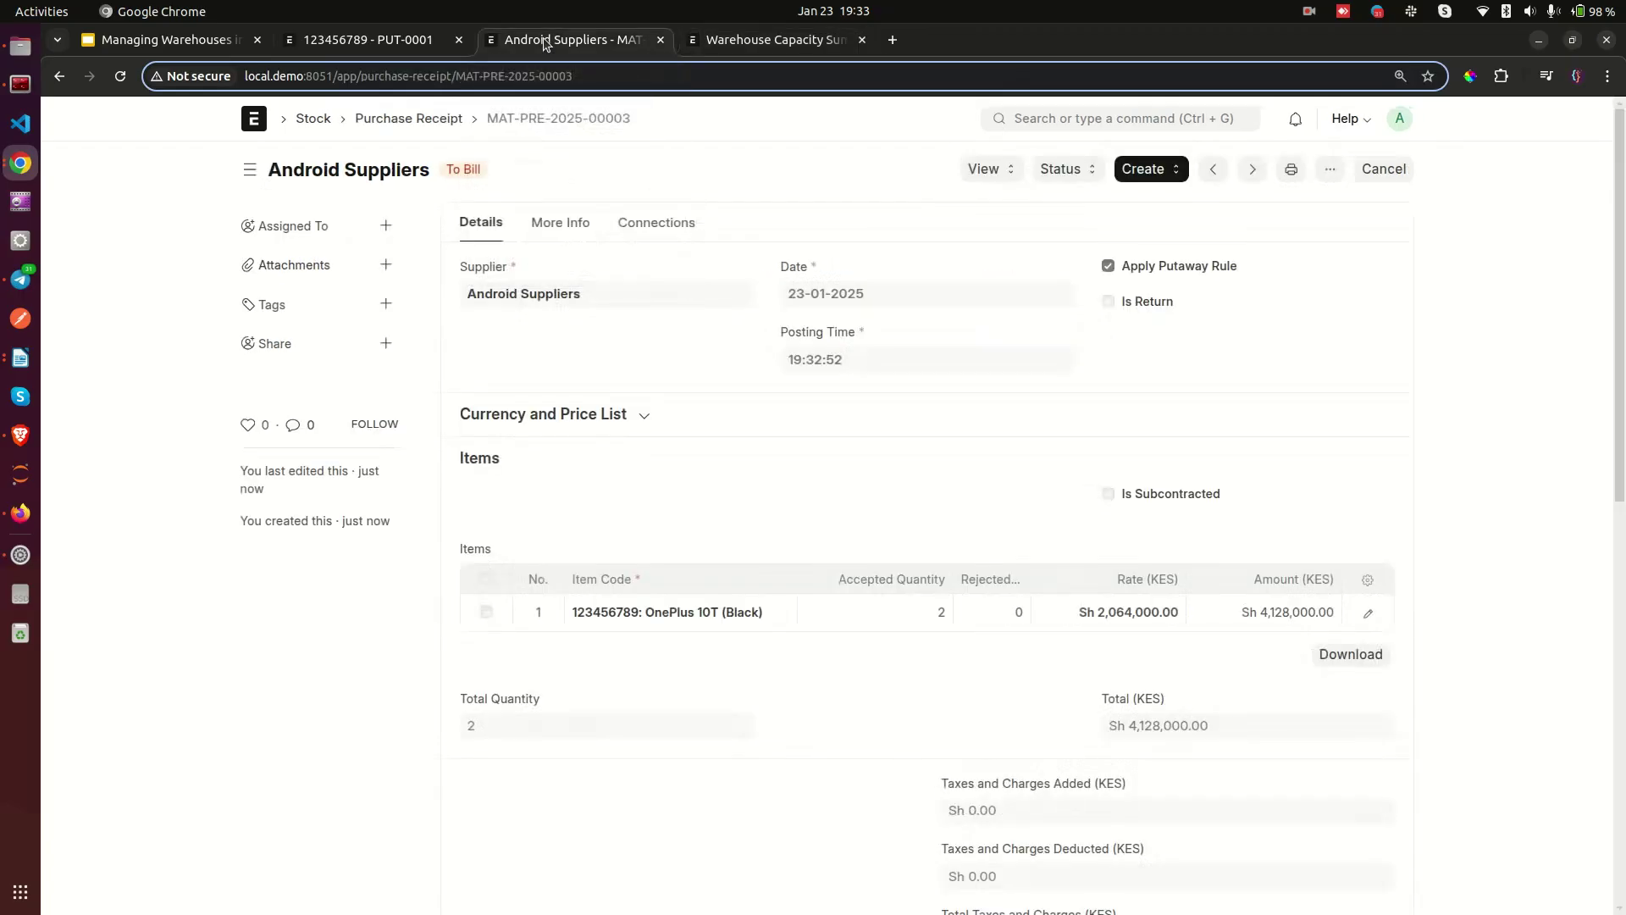
left_click(363, 36)
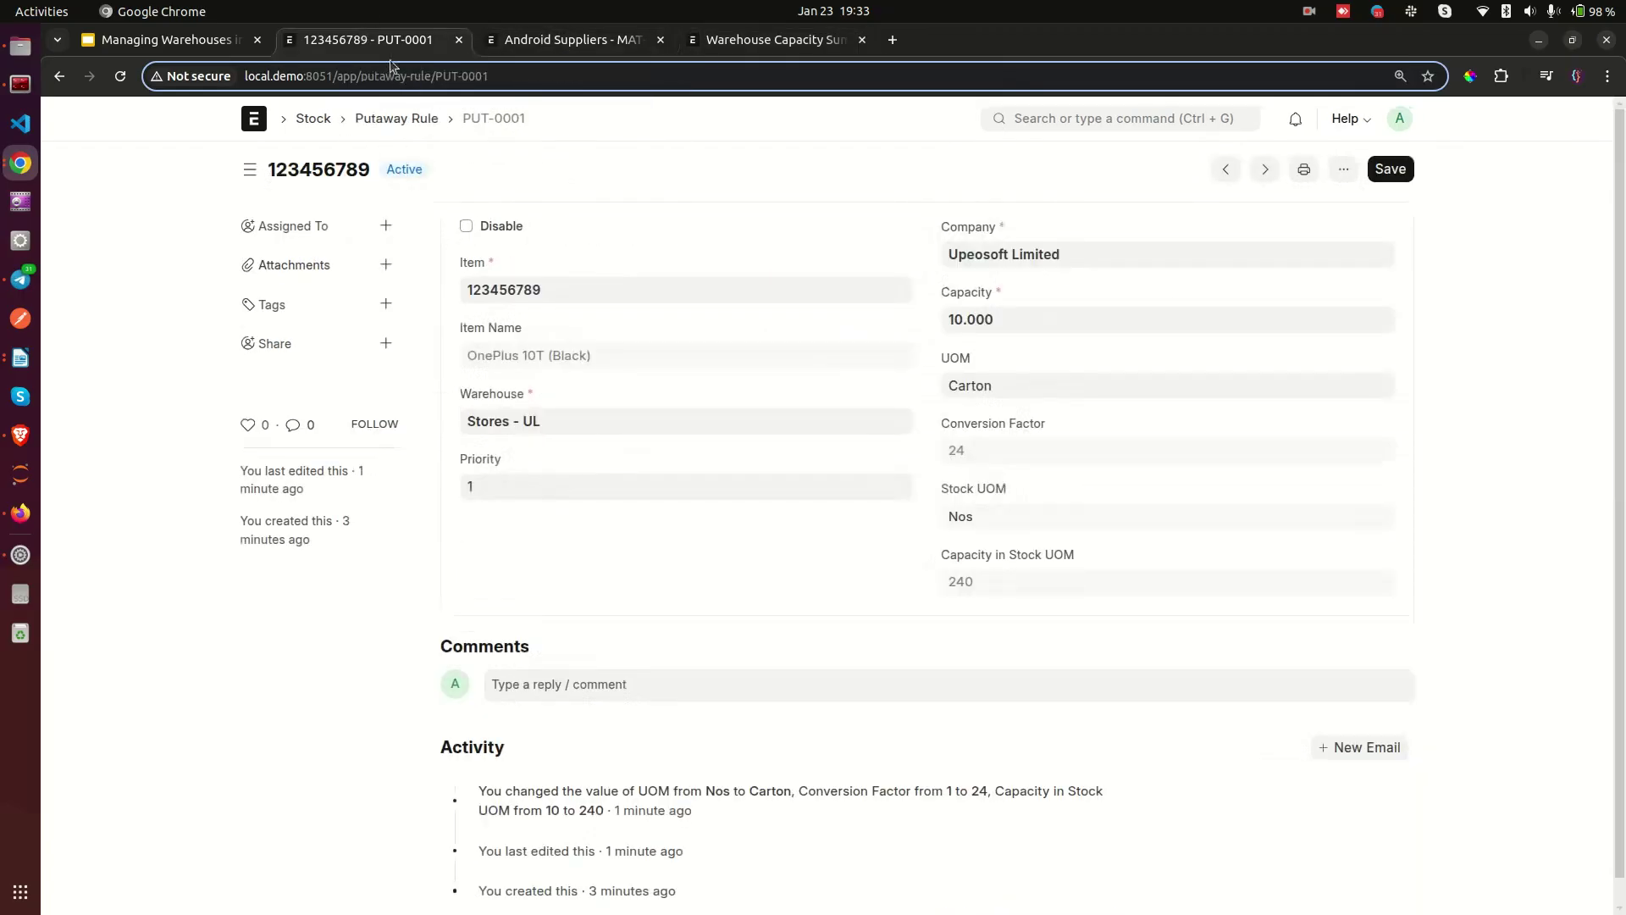
left_click(394, 119)
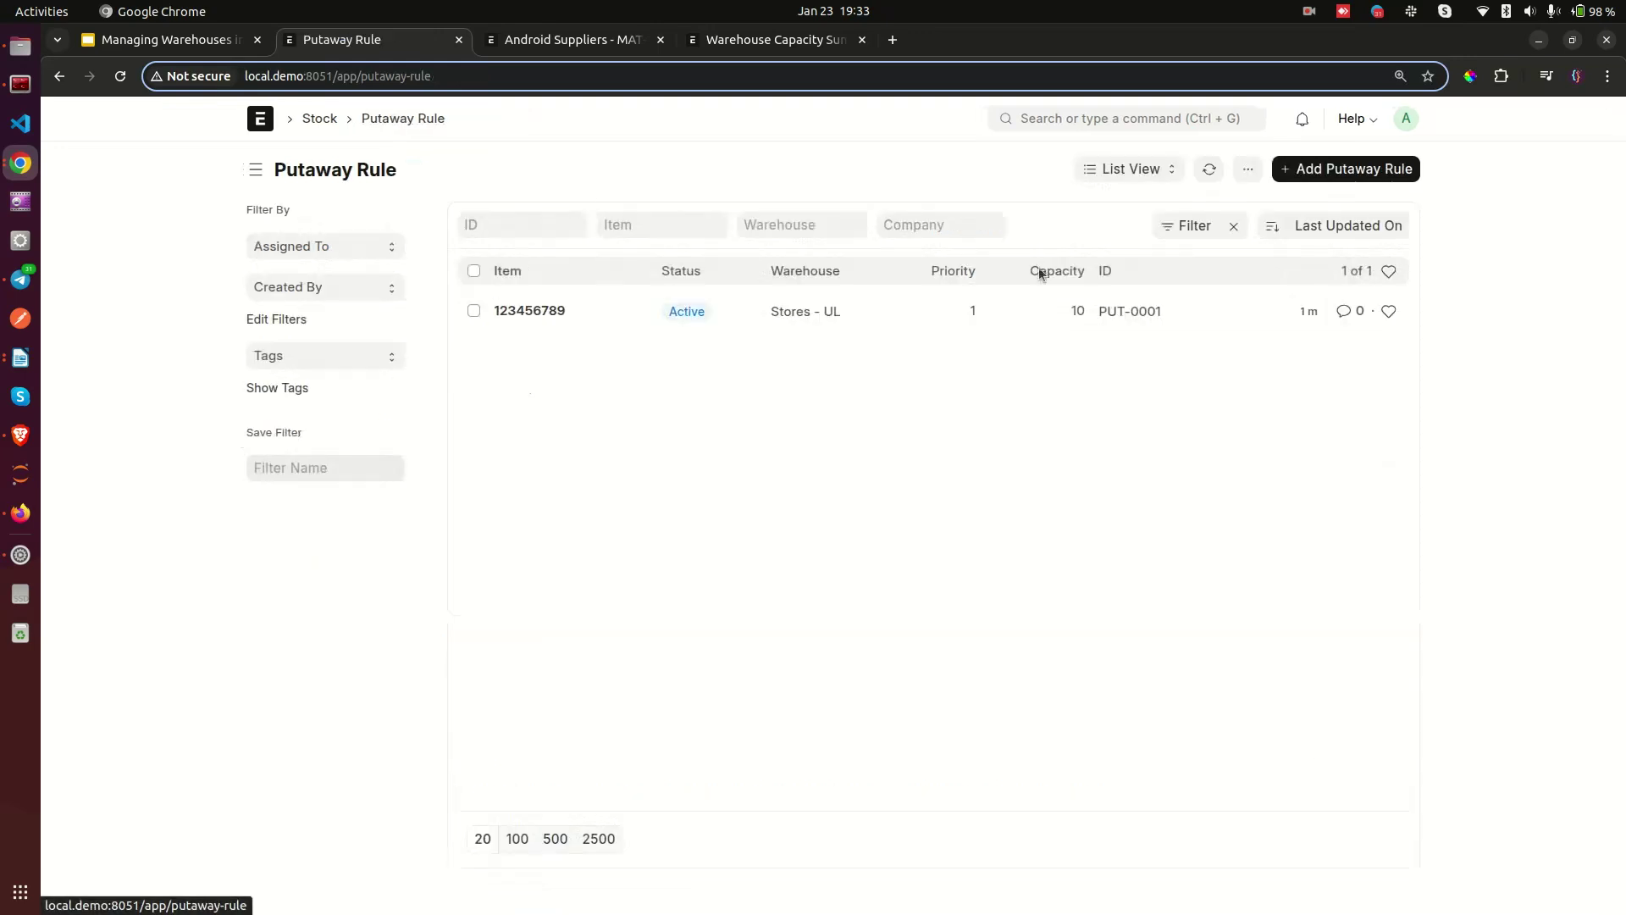
left_click(1338, 173)
left_click(439, 256)
left_click(402, 295)
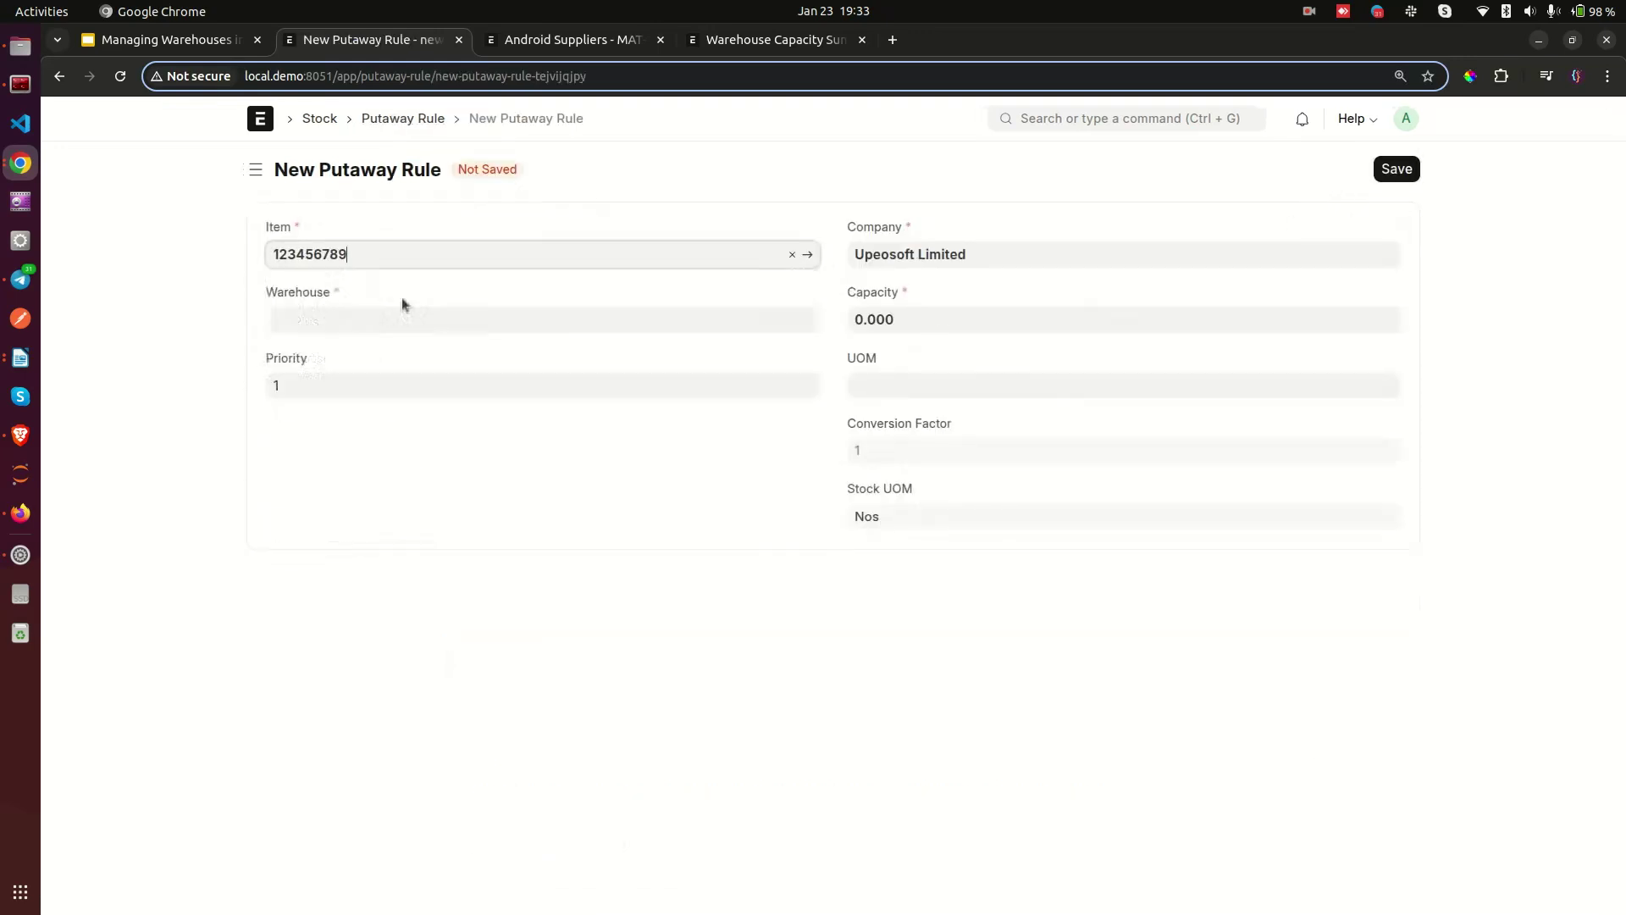
left_click(332, 388)
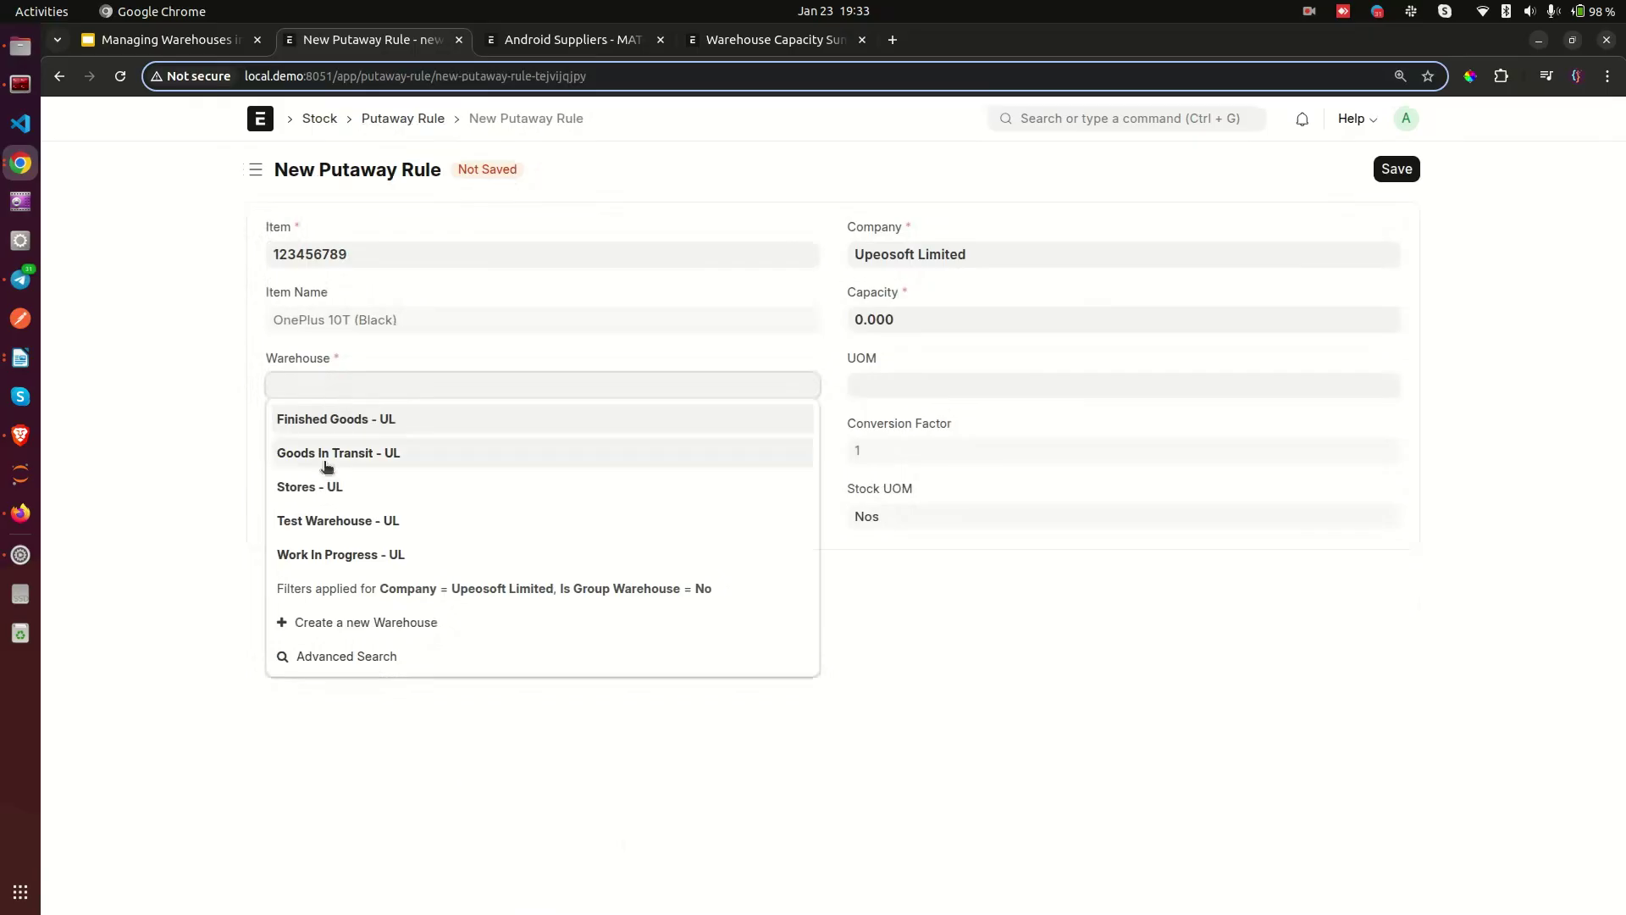
left_click(322, 425)
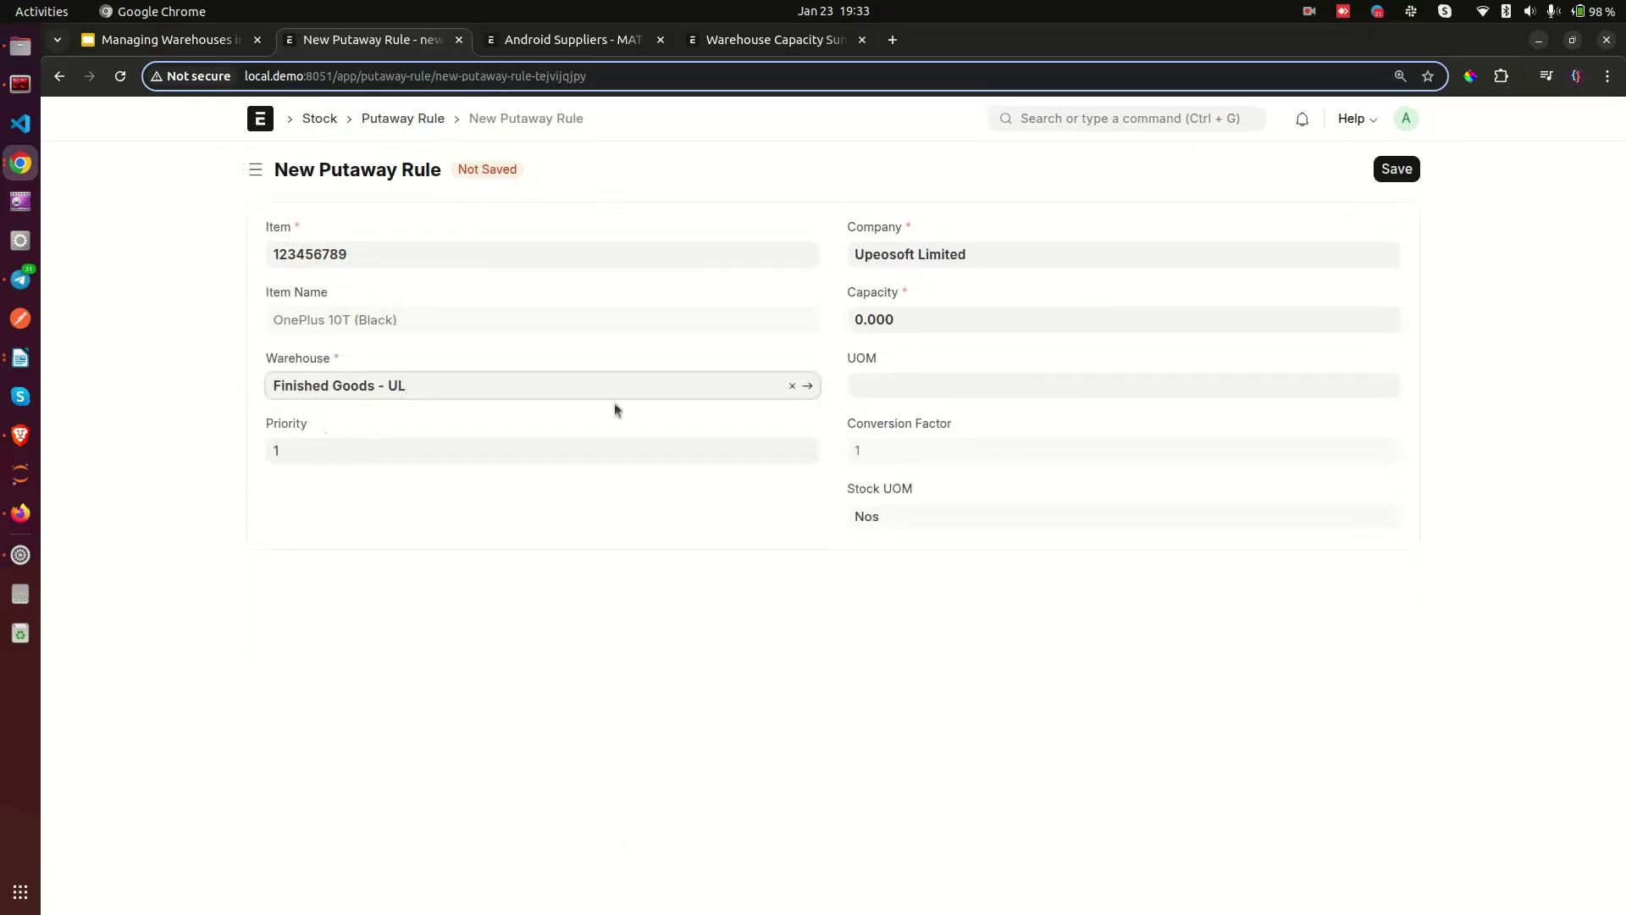
left_click(369, 450)
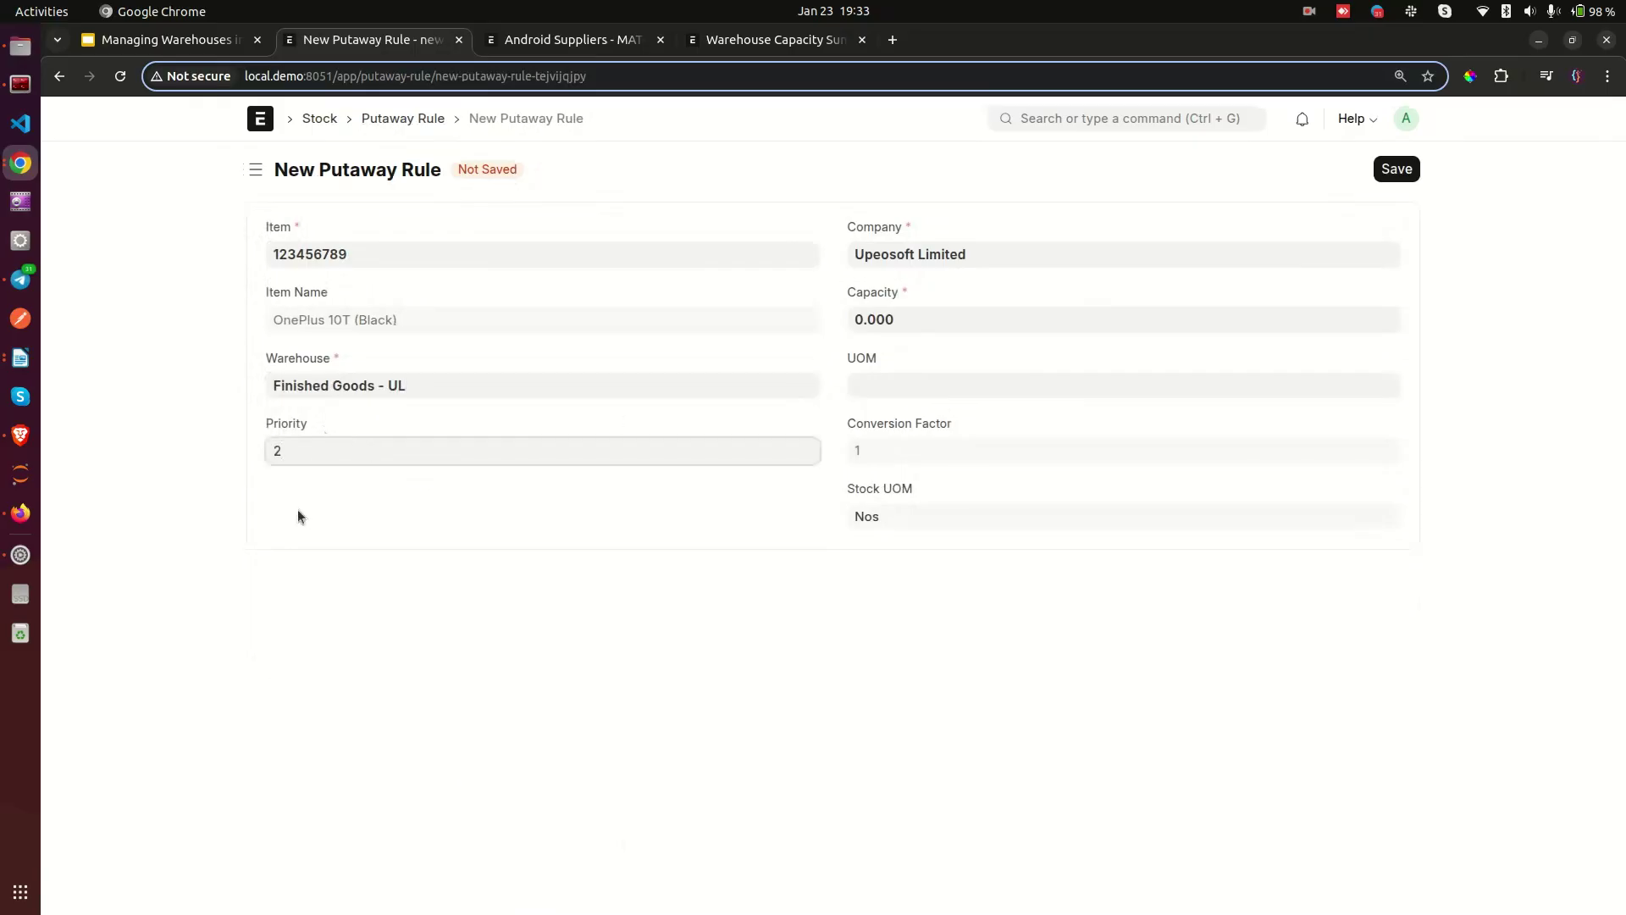
Step: Set the new putaway rule's capacity to 300 with Carton as the unit of measure, and save the rule
left_click(995, 311)
type("300")
left_click(572, 572)
left_click(942, 375)
type("car")
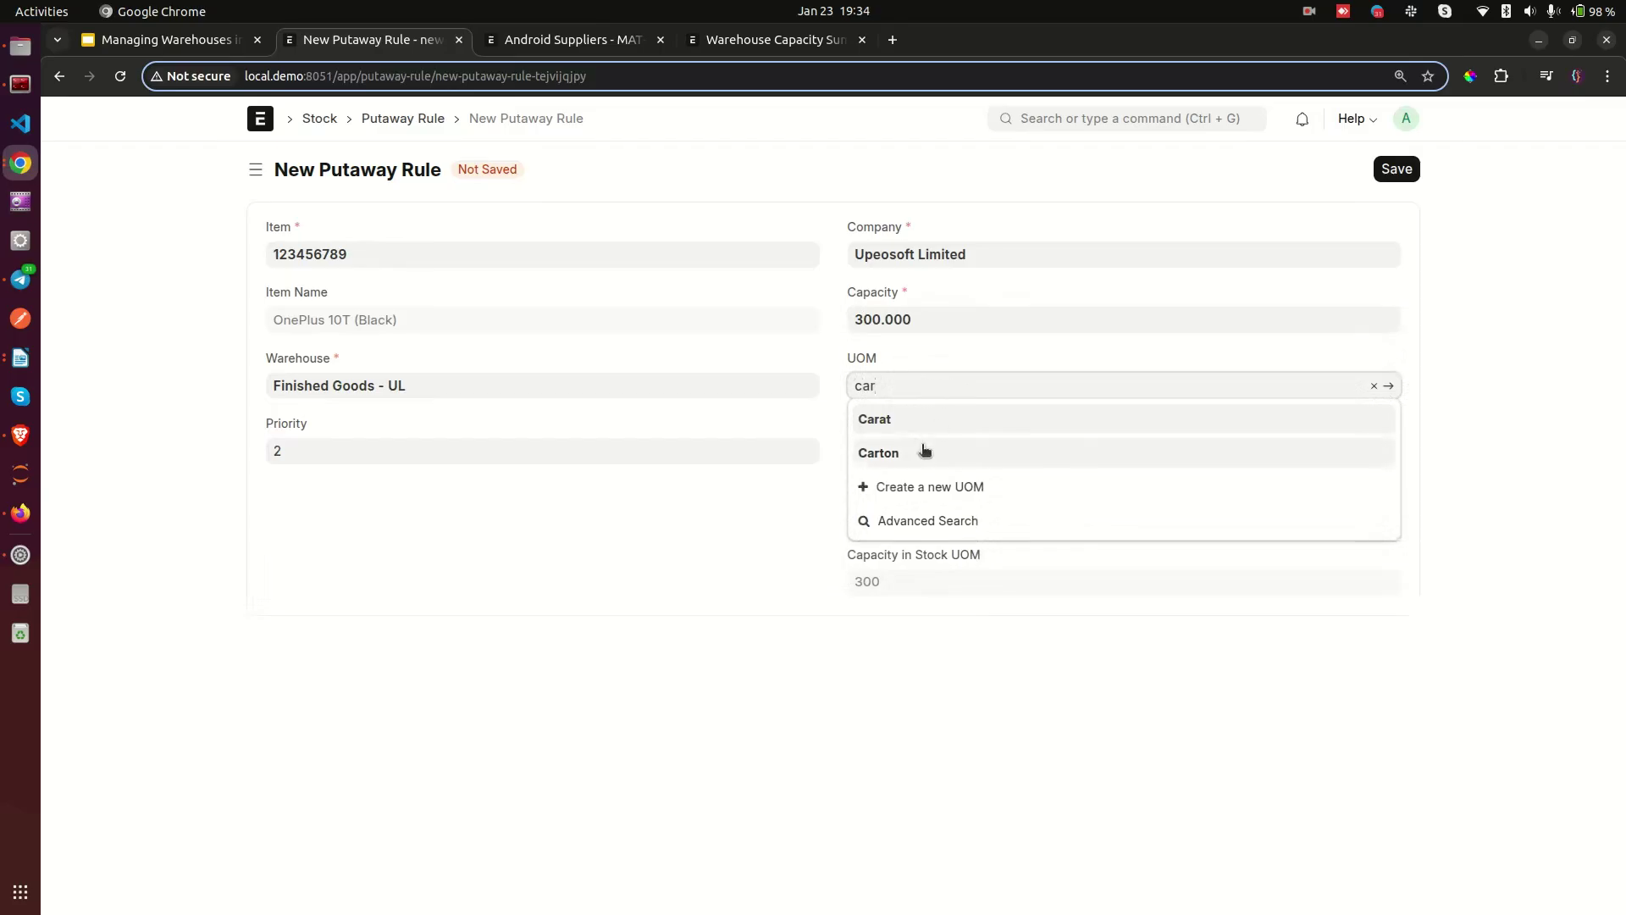
left_click(922, 456)
left_click(1394, 169)
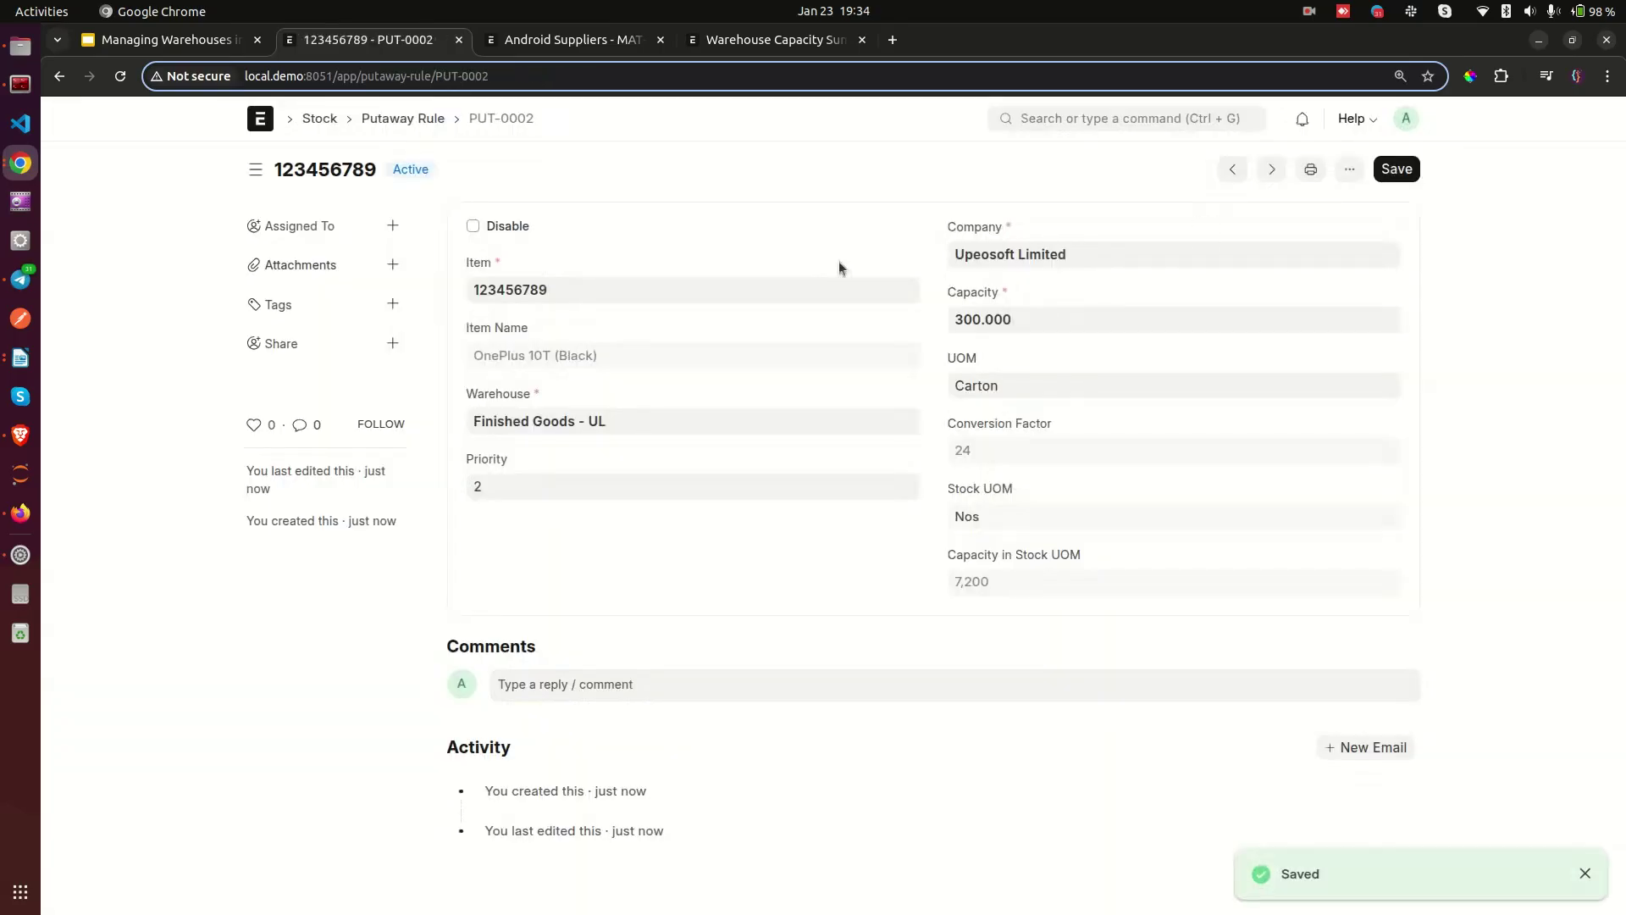
Step: Leave the submitted purchase receipt and open the Purchase Order list in its browser tab
left_click(615, 50)
left_click(417, 124)
left_click(1049, 110)
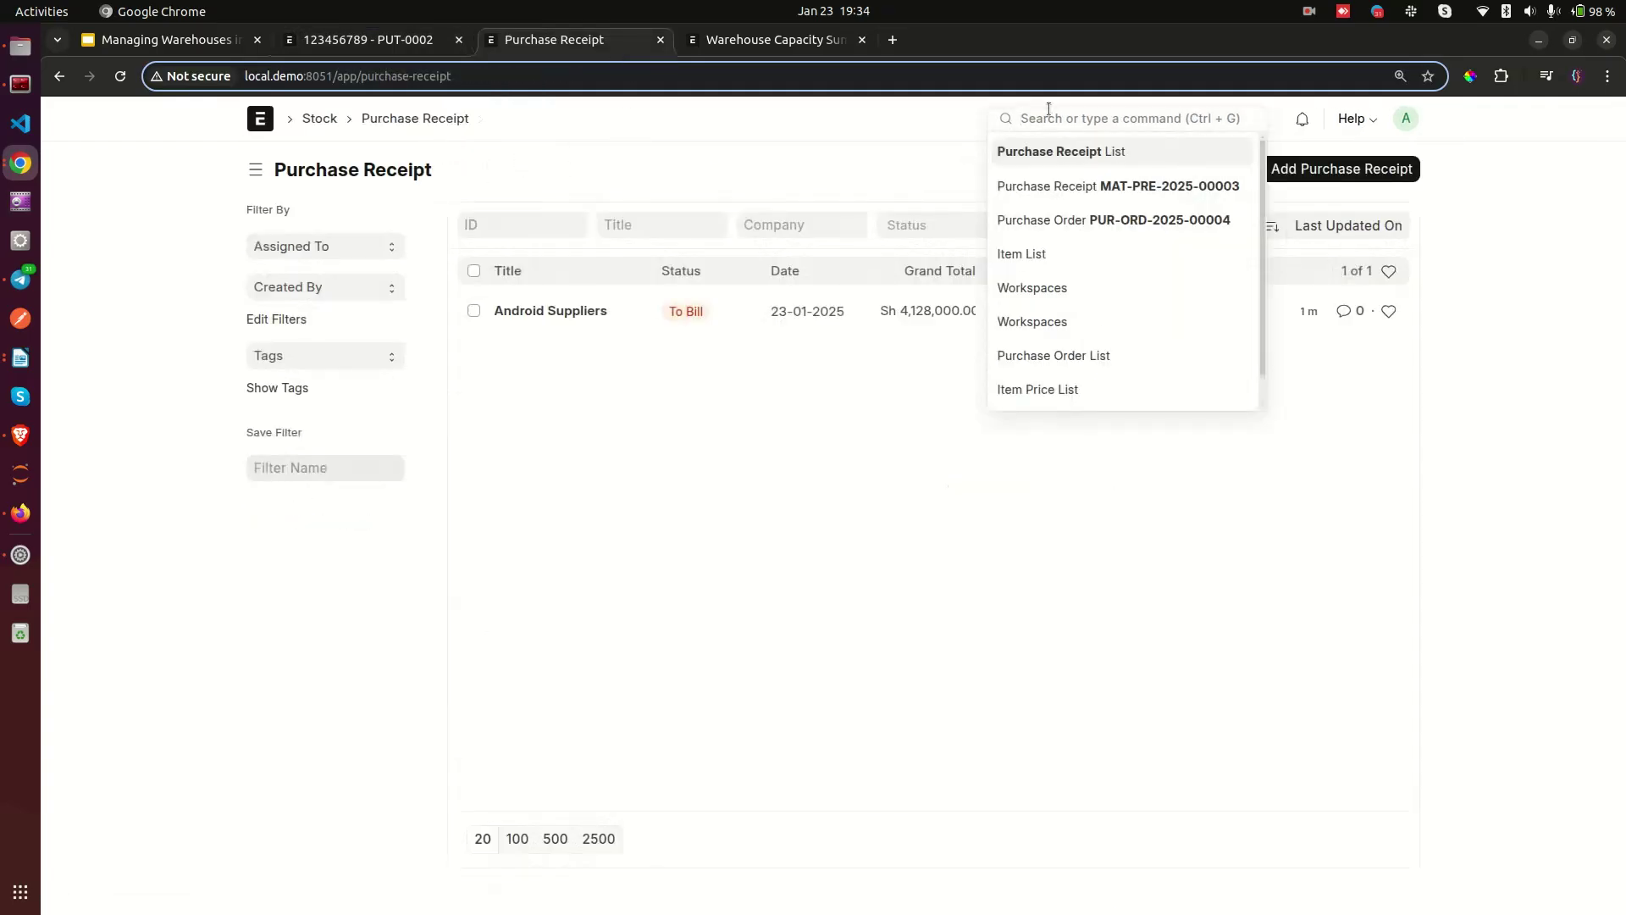
type("purchas eor")
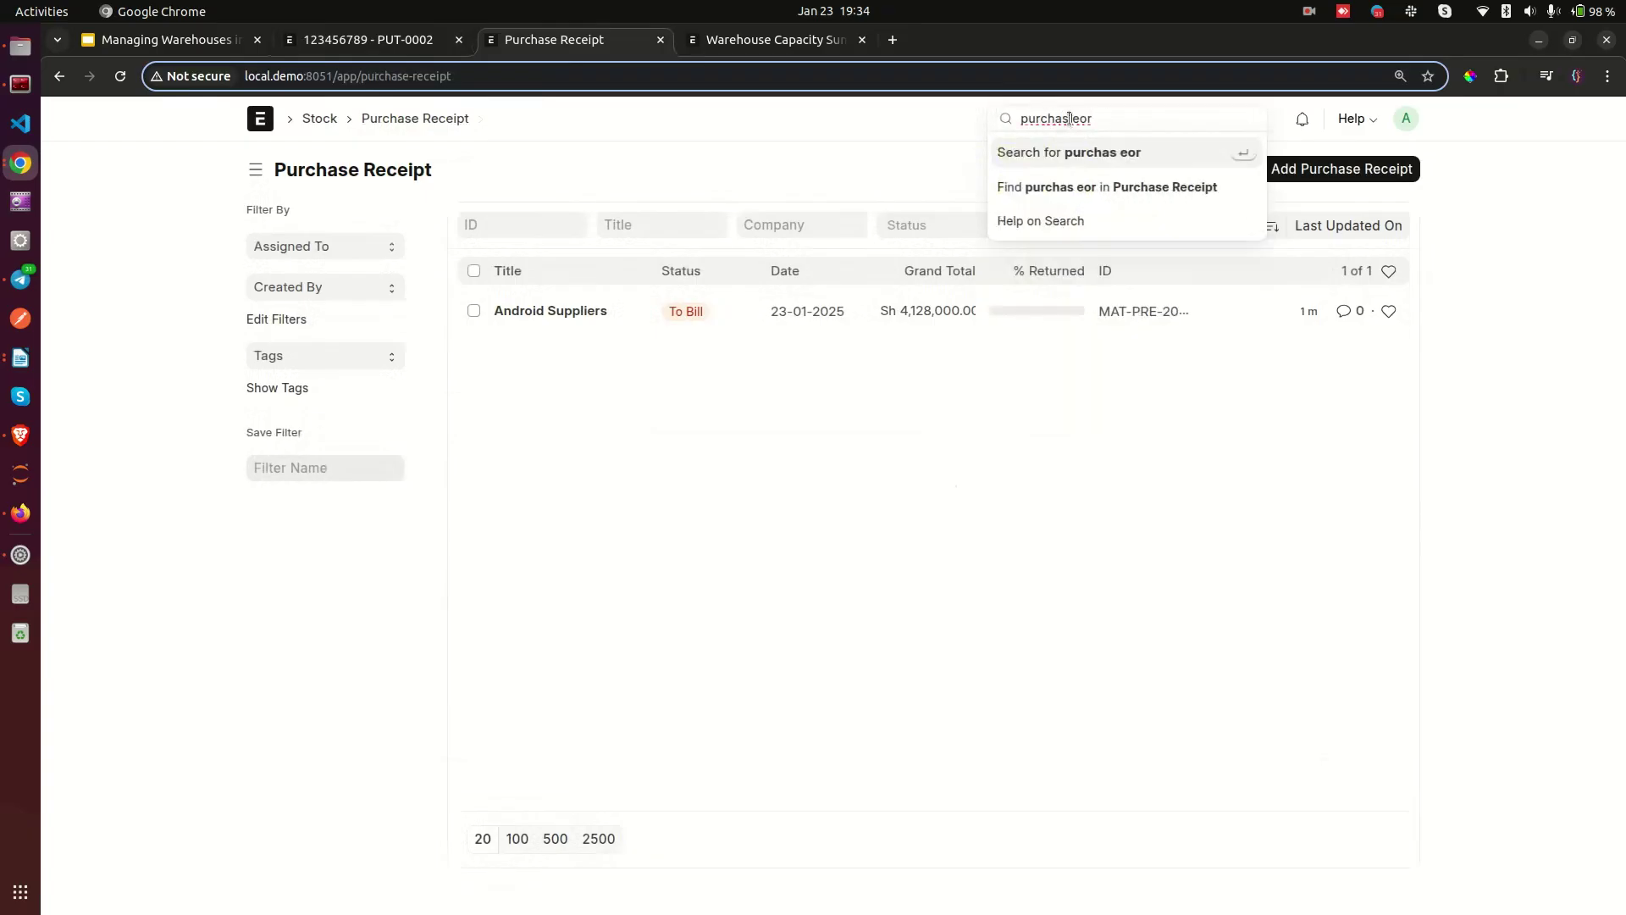
left_click(1069, 118)
key("BackSpace")
left_click(1016, 150)
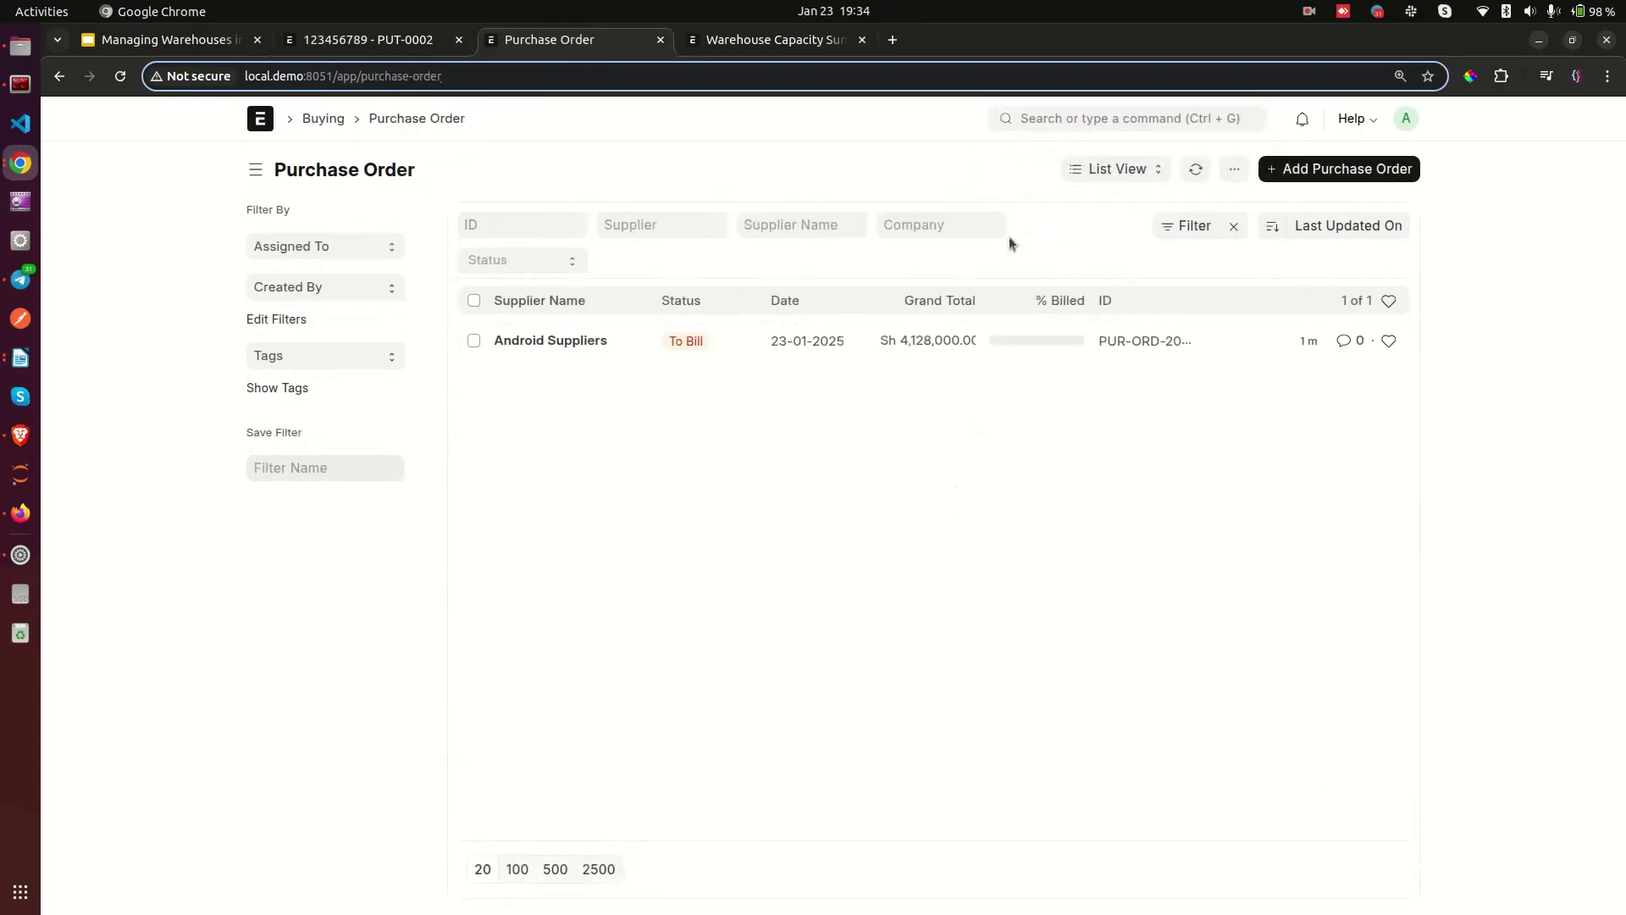
Step: Start a new purchase order for Android Suppliers with the required-by date 30-01-2025
left_click(1328, 171)
left_click(404, 356)
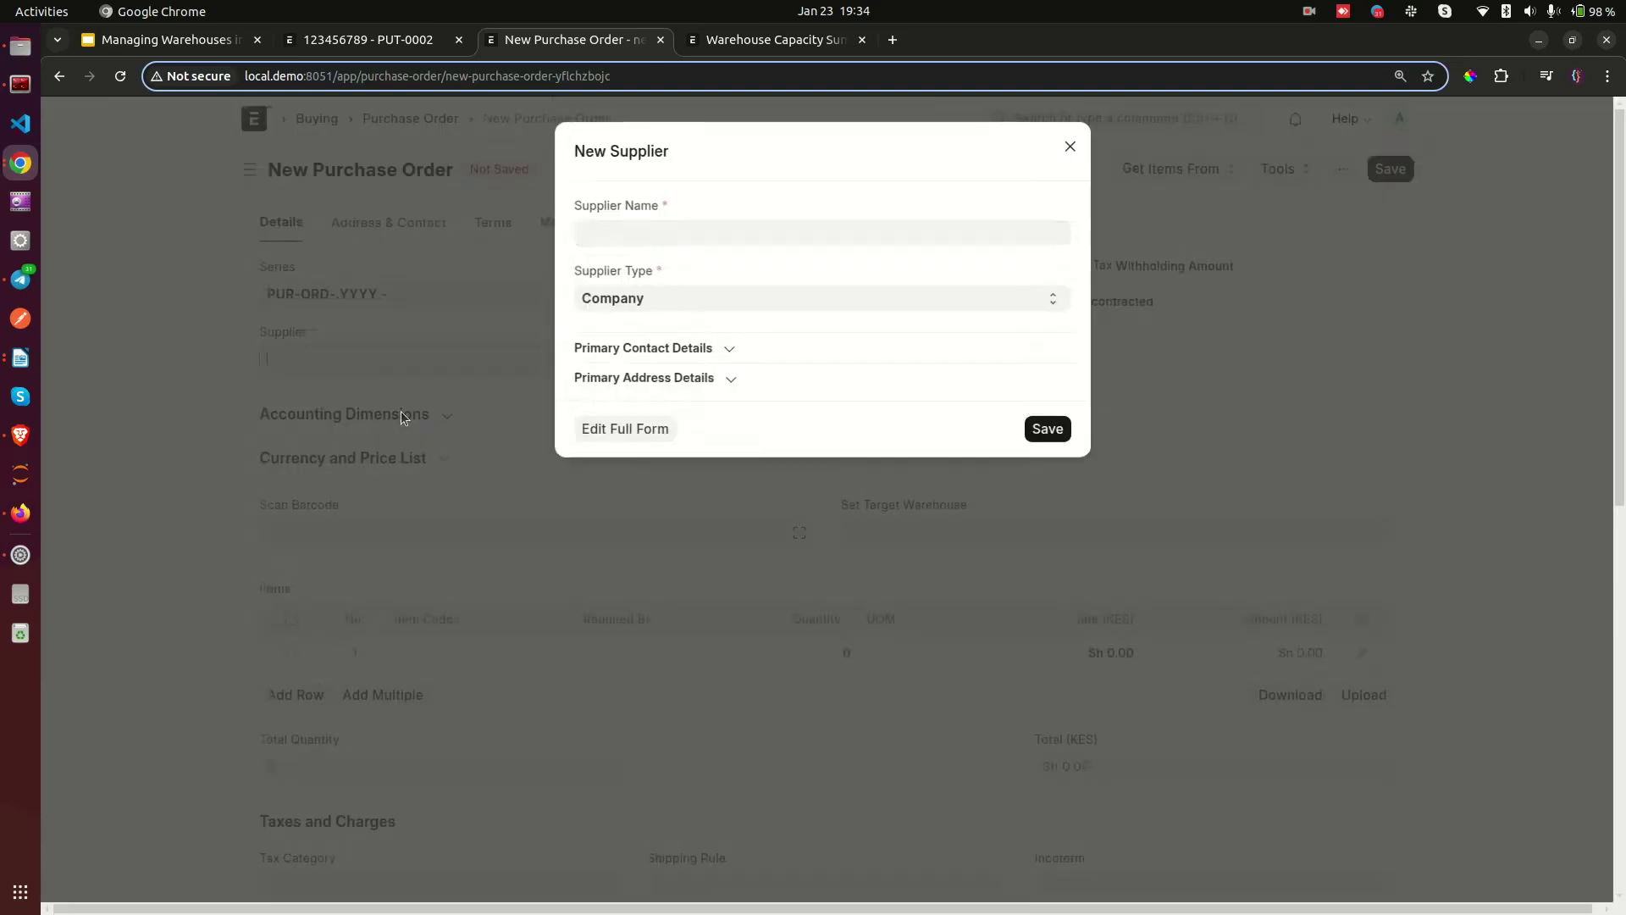
left_click(314, 356)
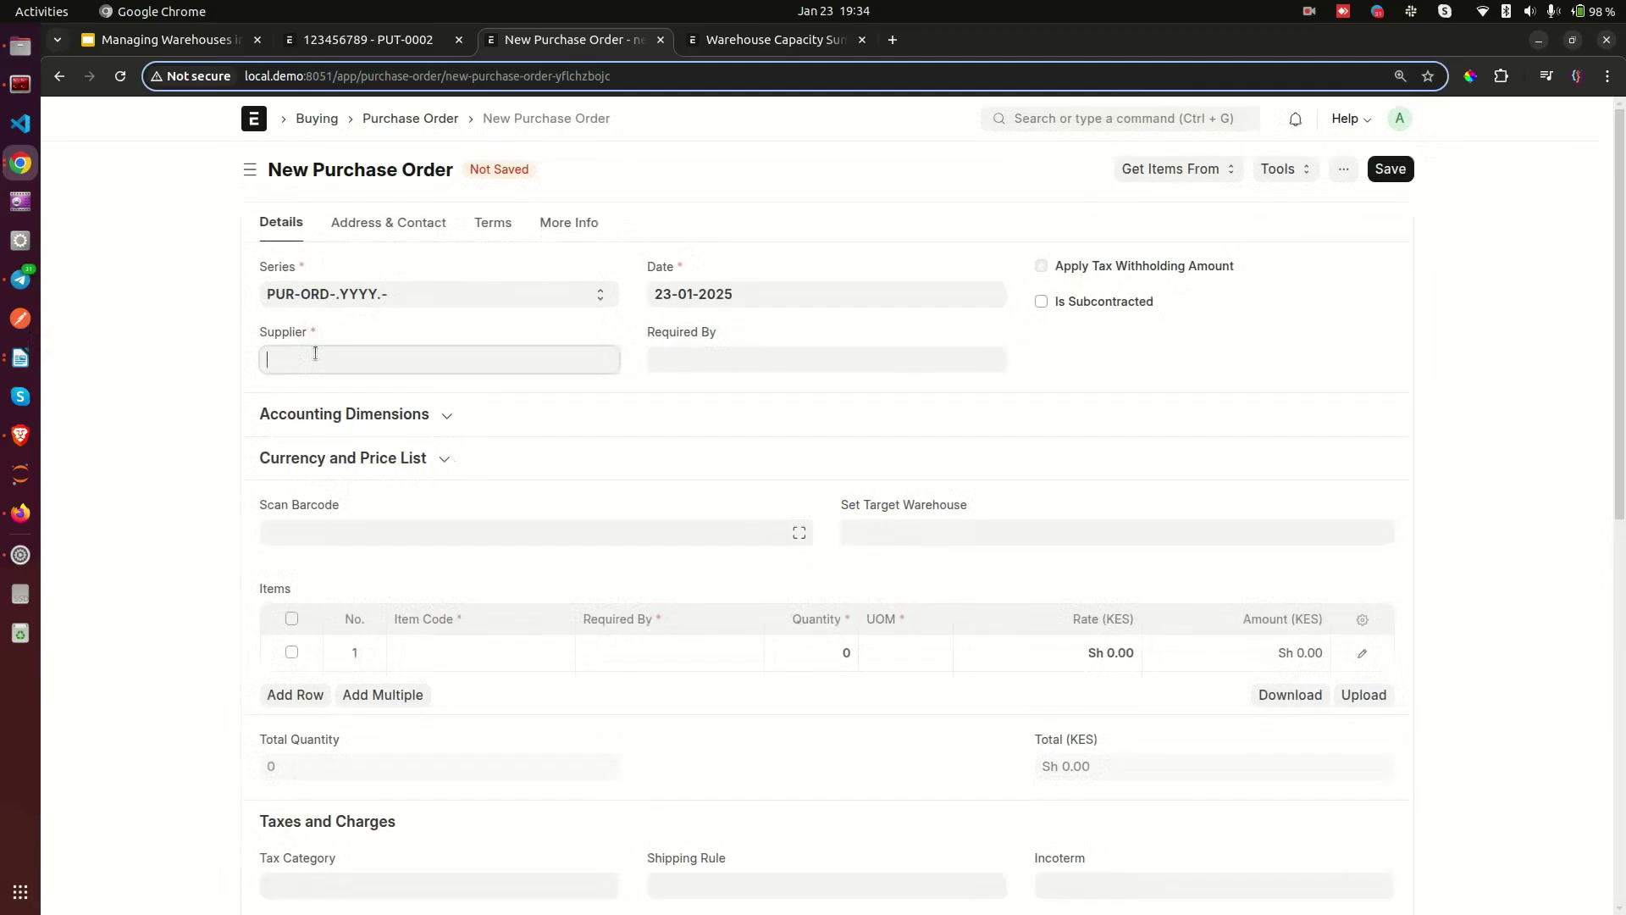
left_click(328, 387)
left_click(848, 362)
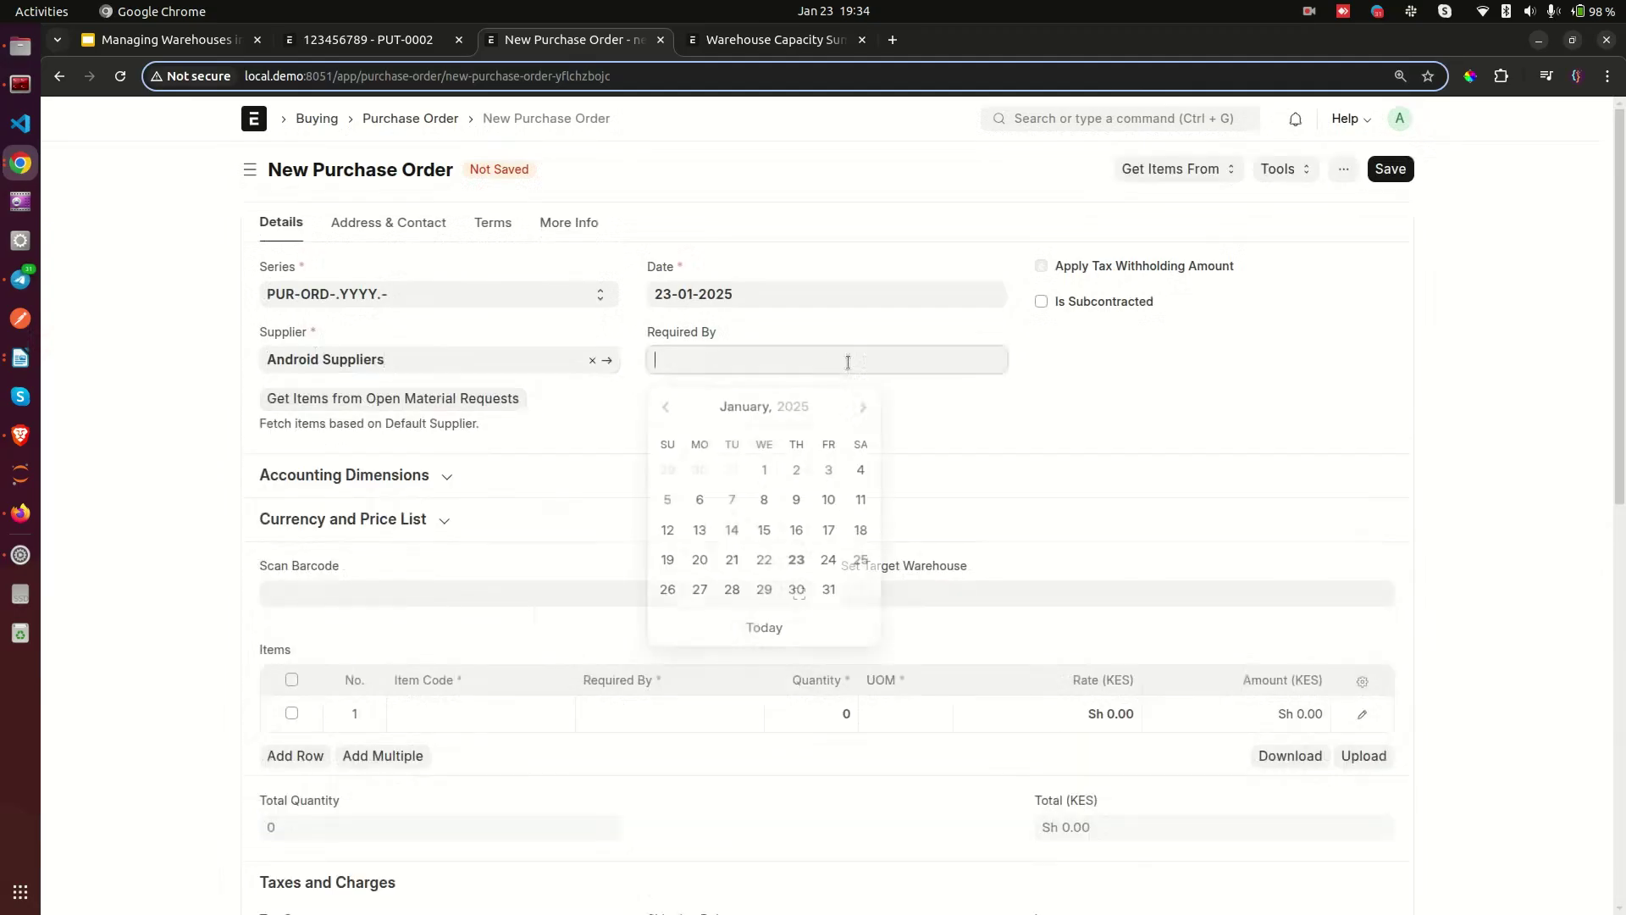
left_click(796, 590)
Step: Add item 123456789 to the purchase order with a quantity of 50 cartons
scroll(672, 551, "down", 3)
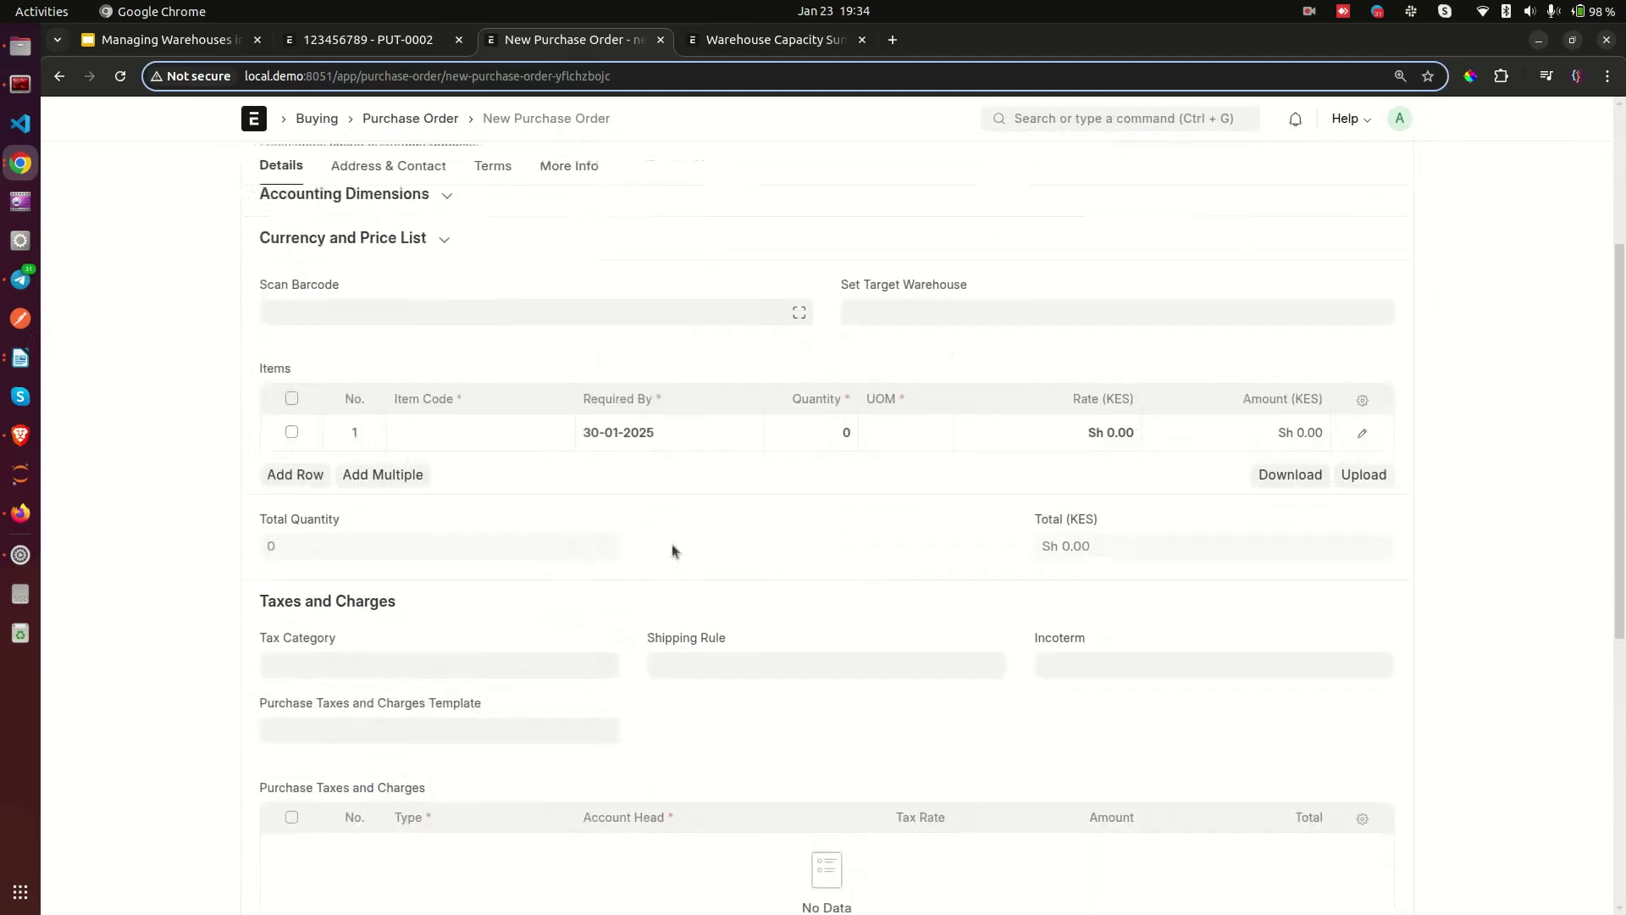
left_click(479, 415)
left_click(495, 449)
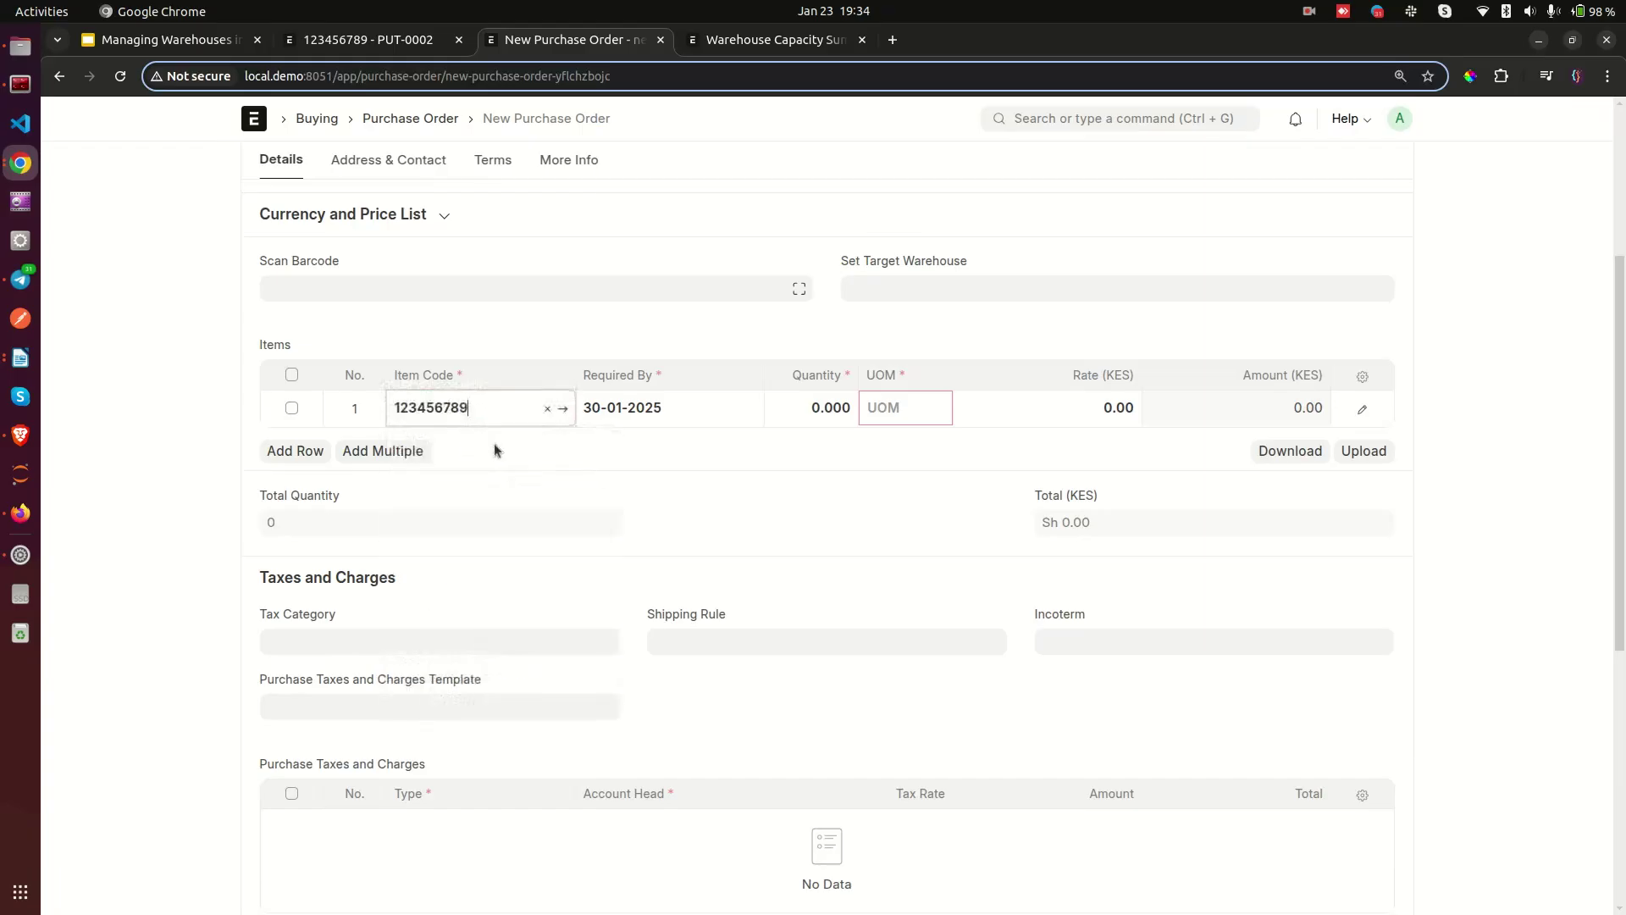
scroll(496, 450, "down", 1)
left_click(804, 345)
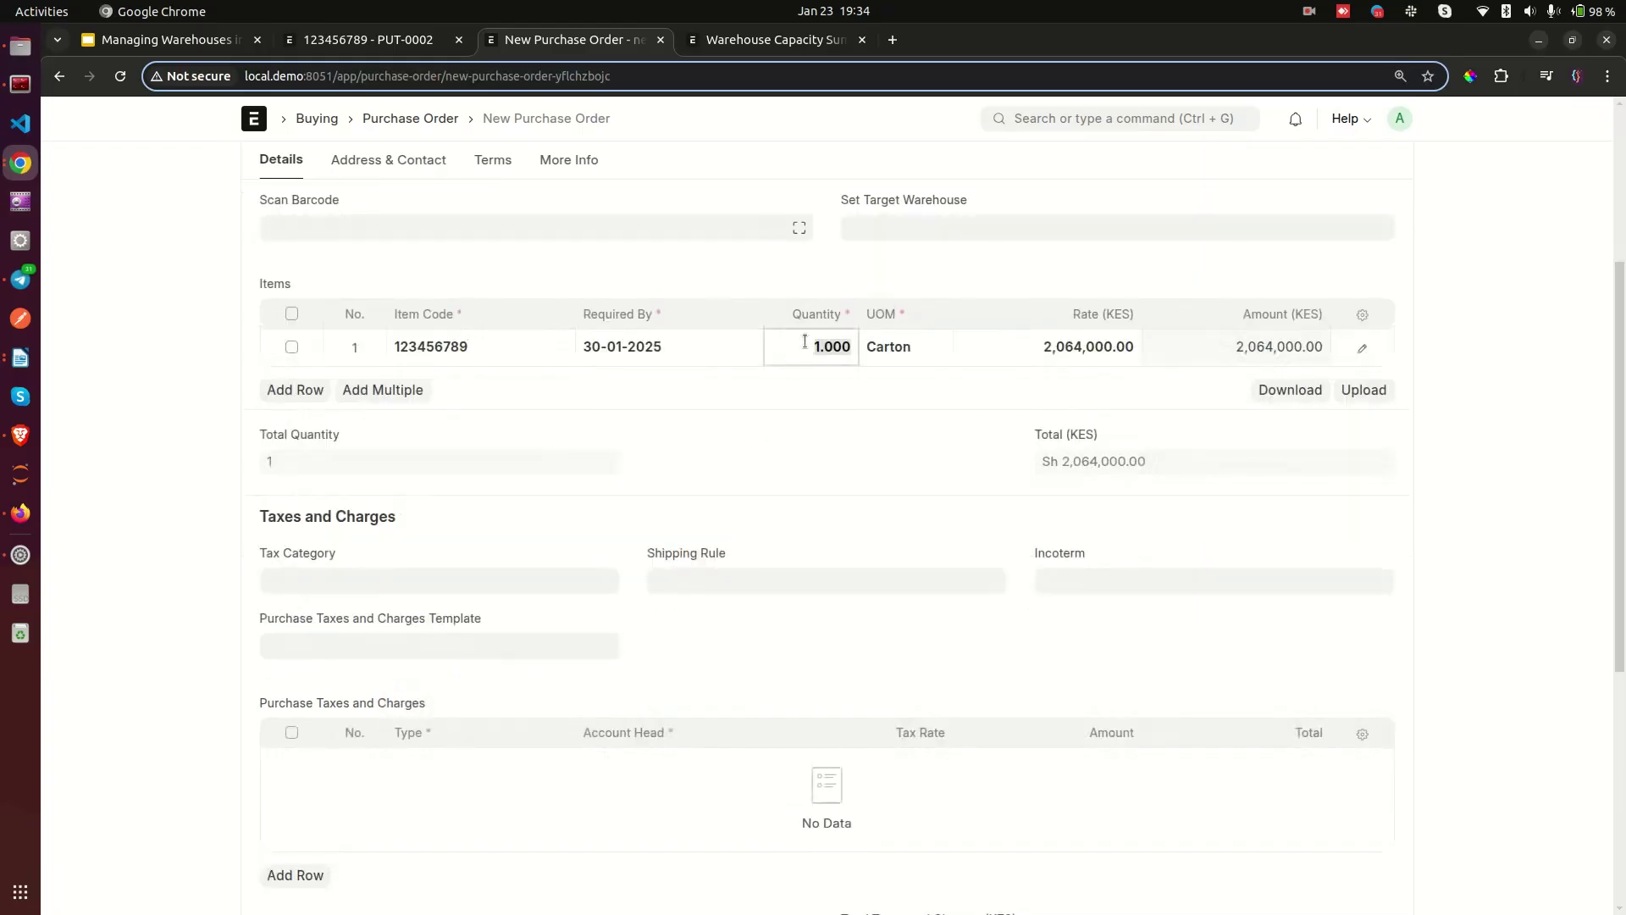
type("50")
scroll(930, 378, "up", 2)
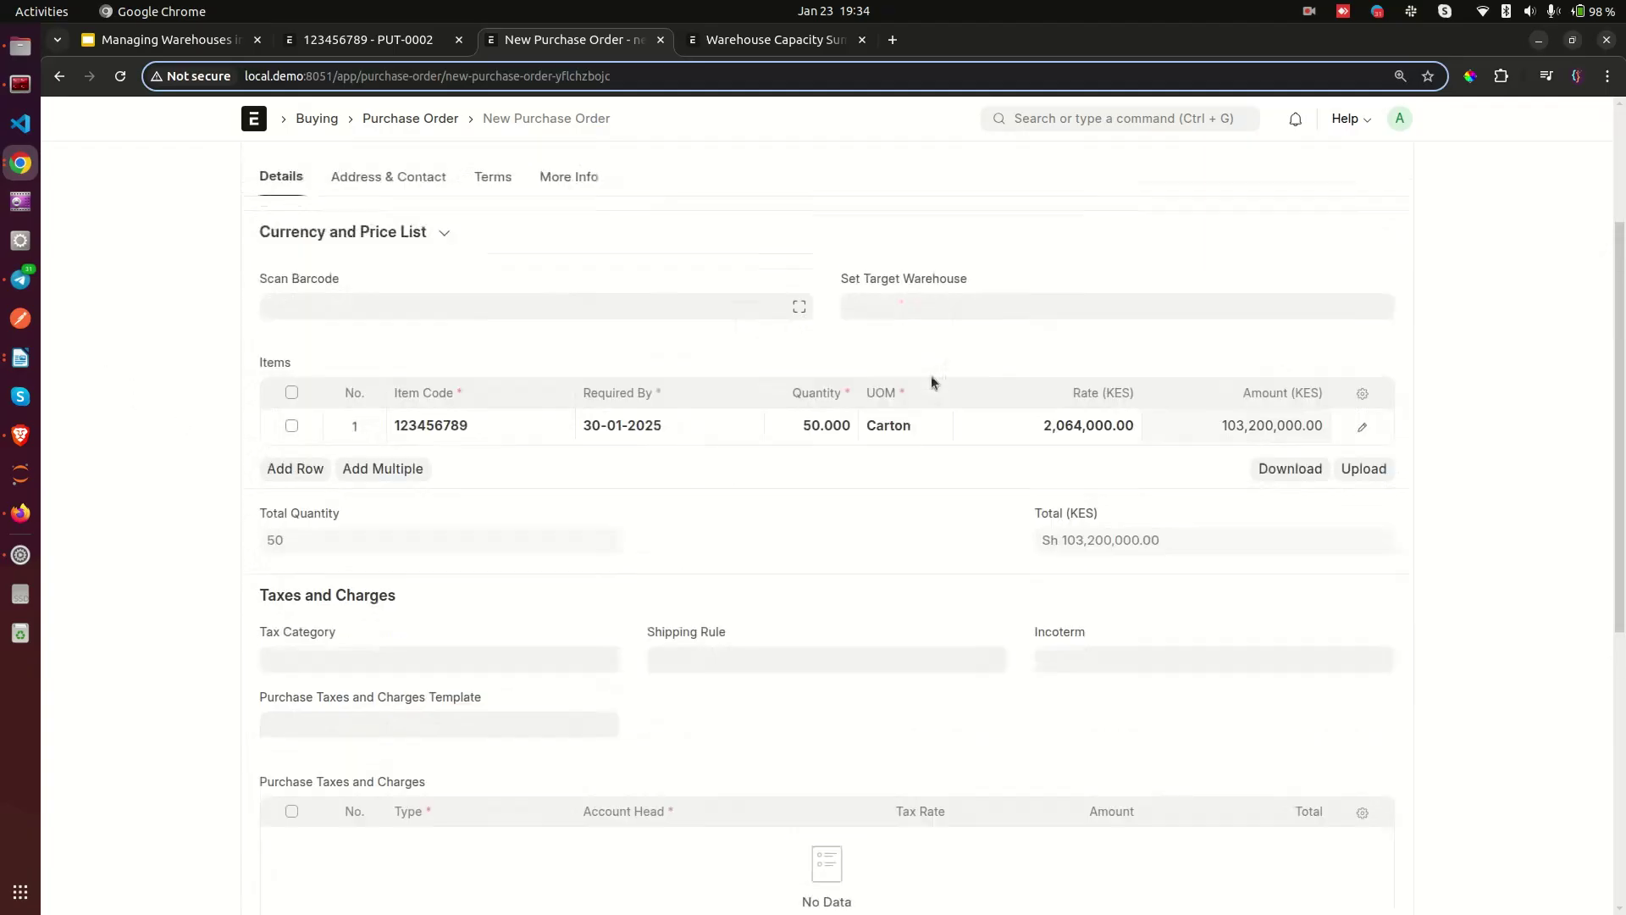
Step: Compare the priorities and capacities in the Putaway Rule list, and save the new purchase order
left_click(368, 39)
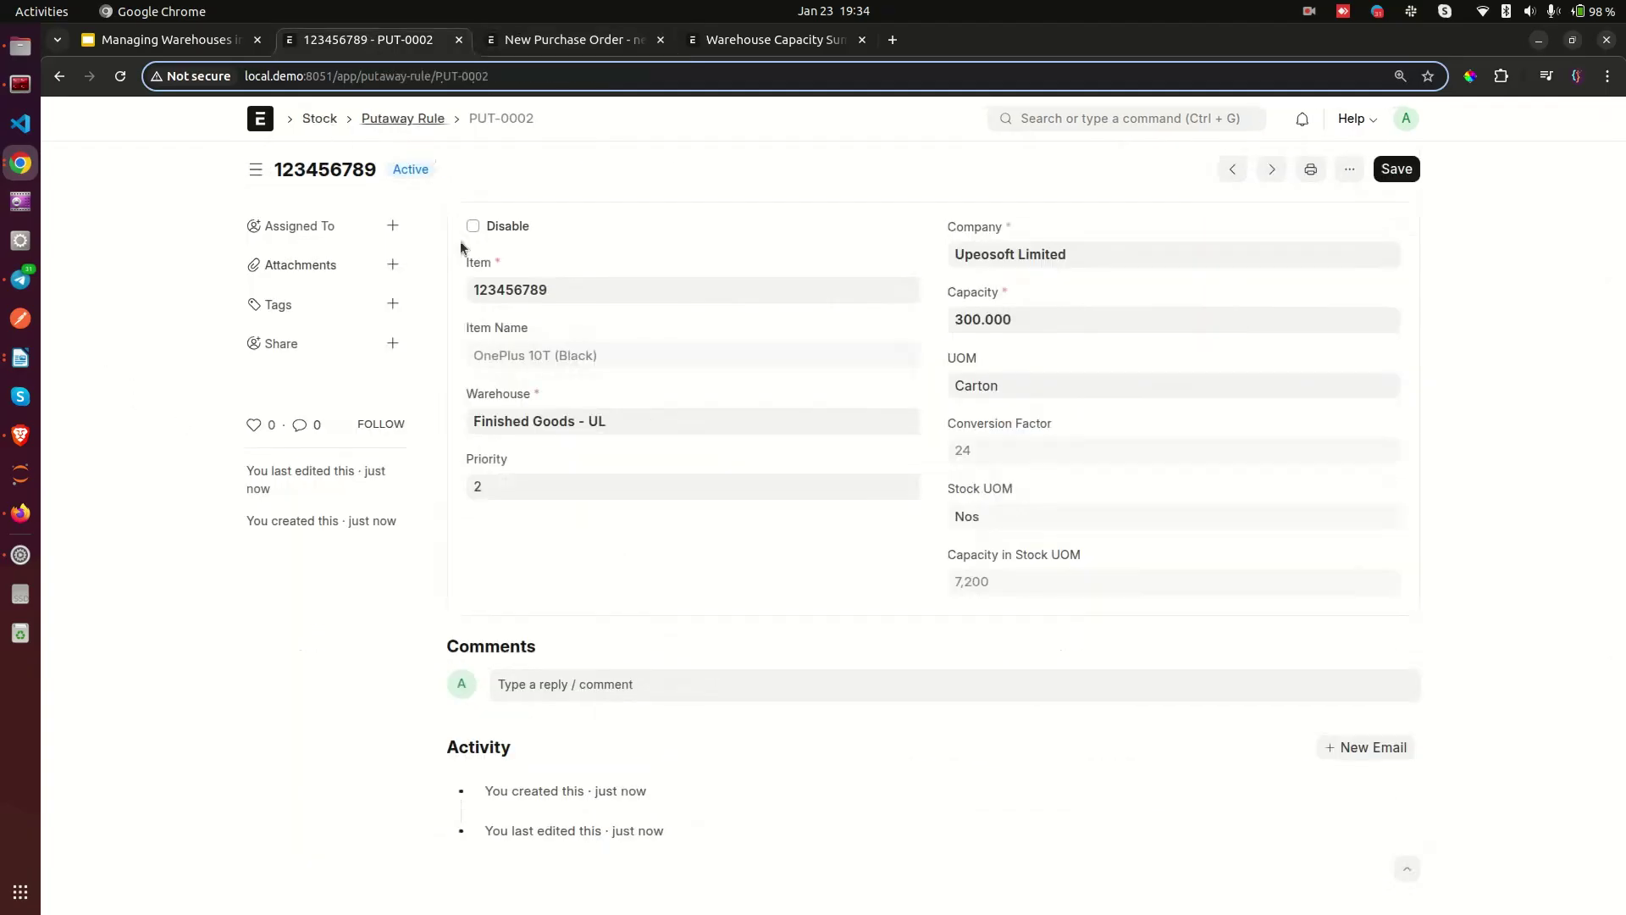
left_click(403, 119)
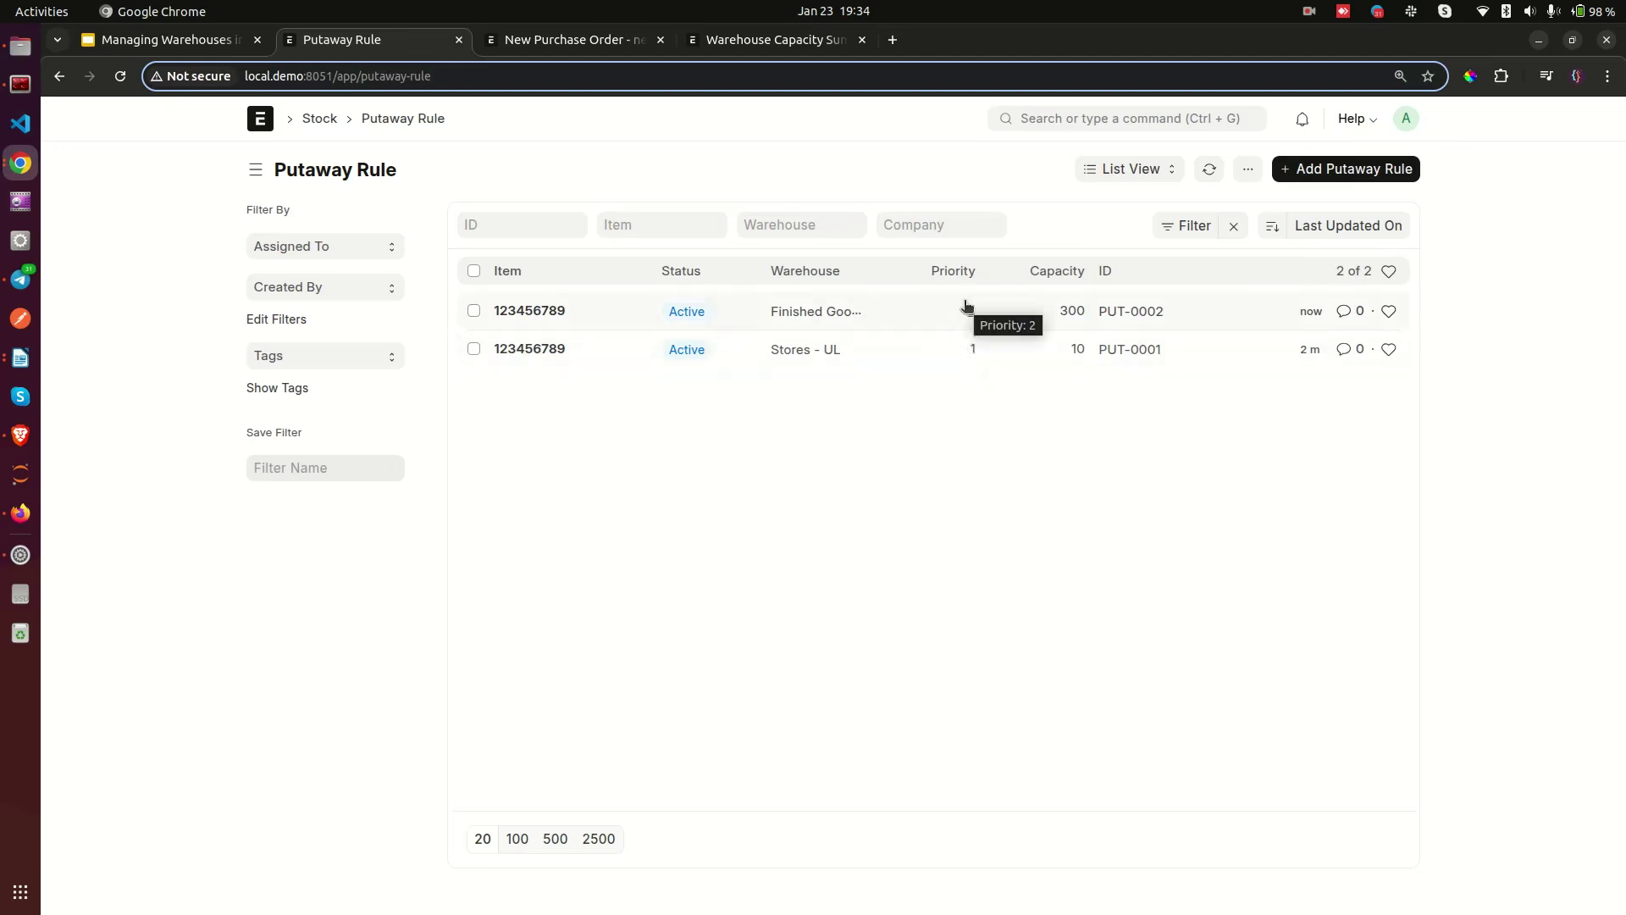
left_click(575, 41)
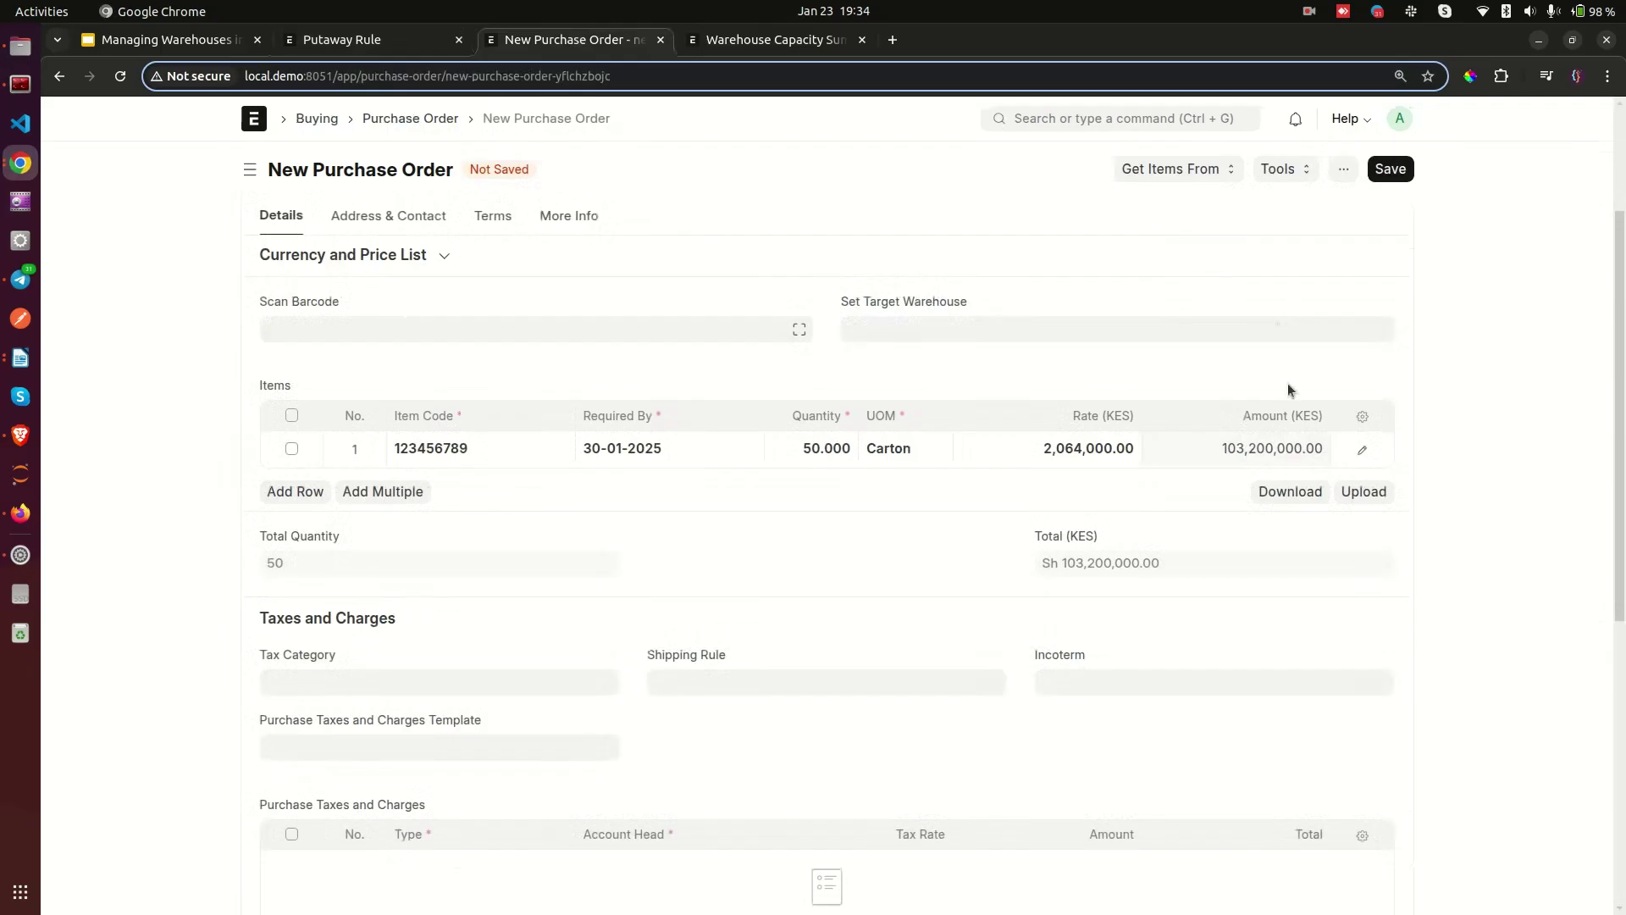
scroll(1289, 372, "down", 3)
scroll(1287, 354, "up", 5)
left_click(1387, 167)
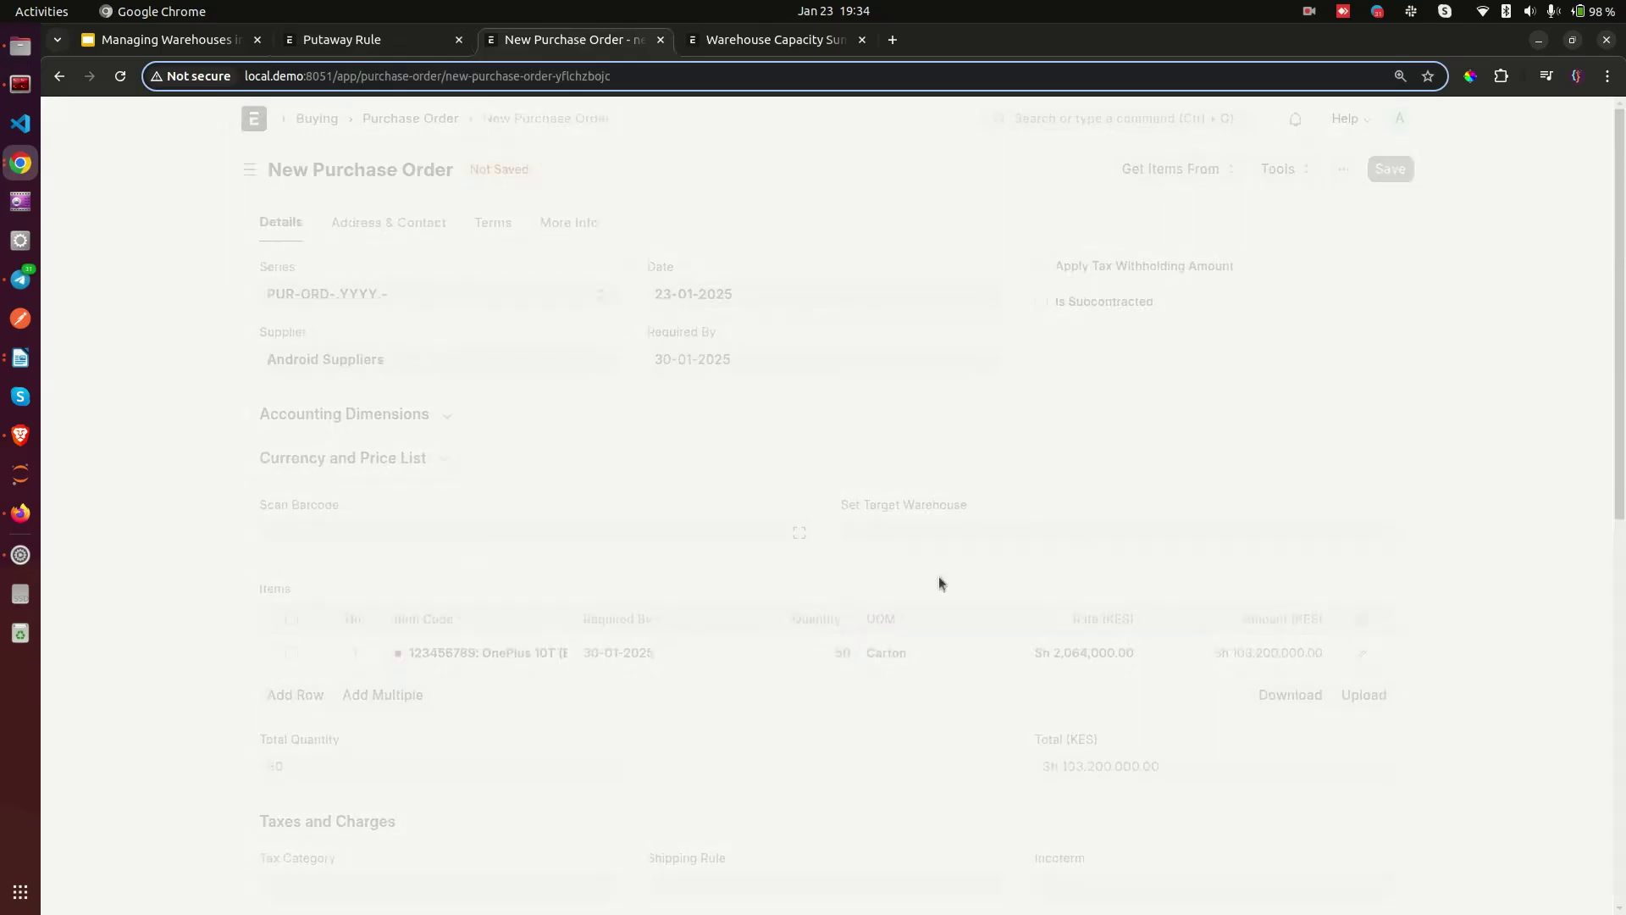
Step: Submit the purchase order and create a purchase receipt from it
left_click(1384, 168)
left_click(1049, 271)
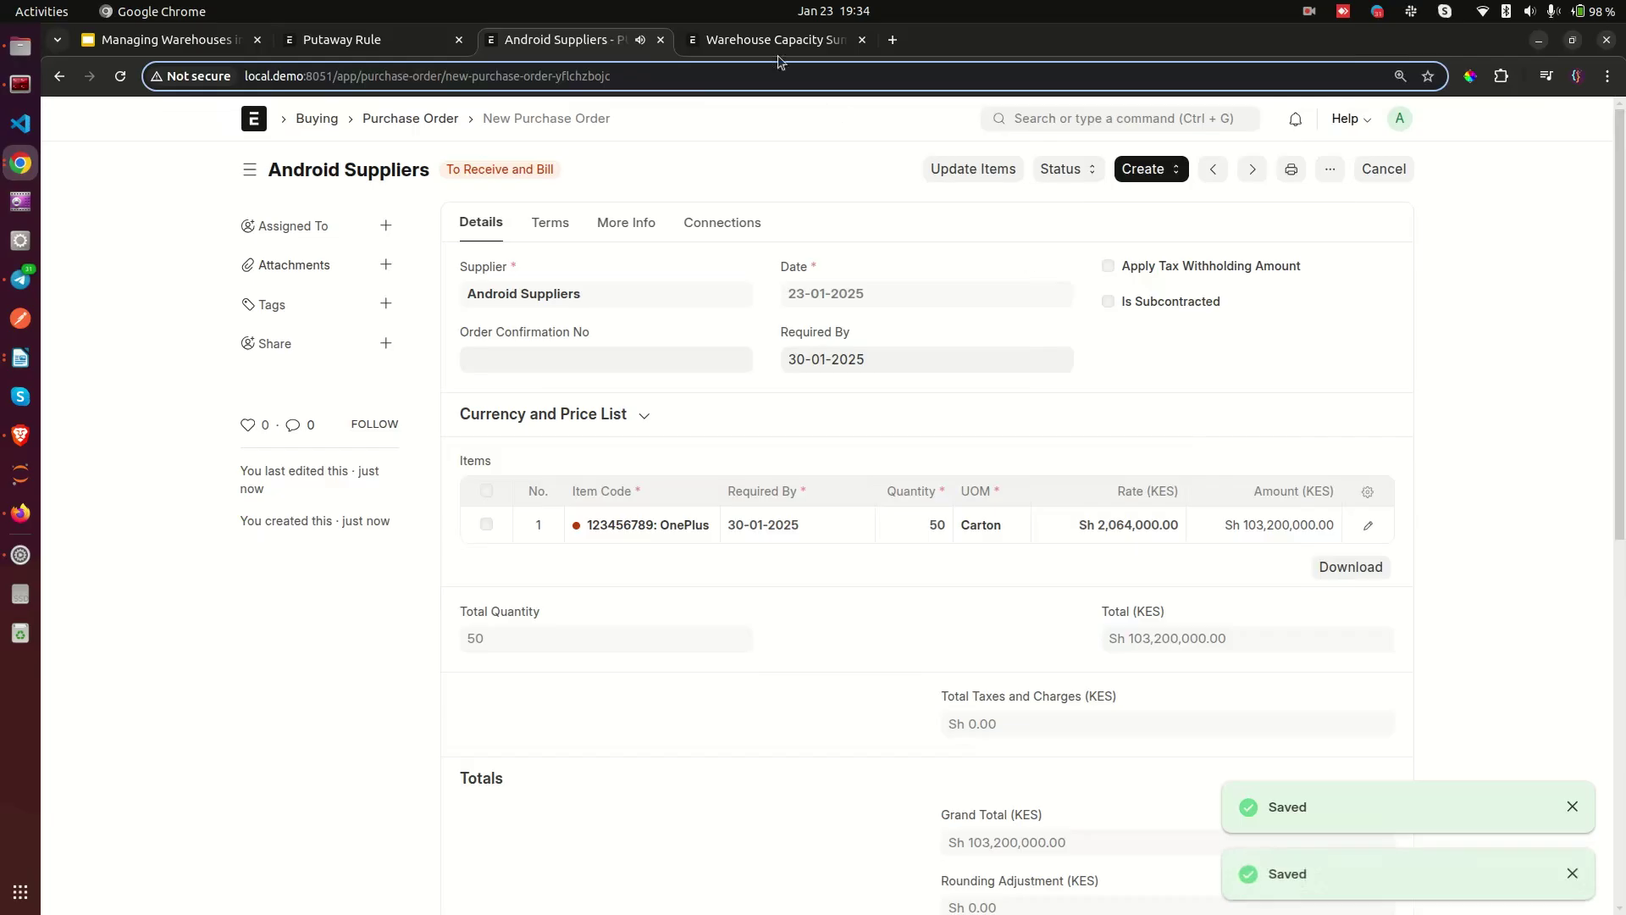
left_click(1150, 168)
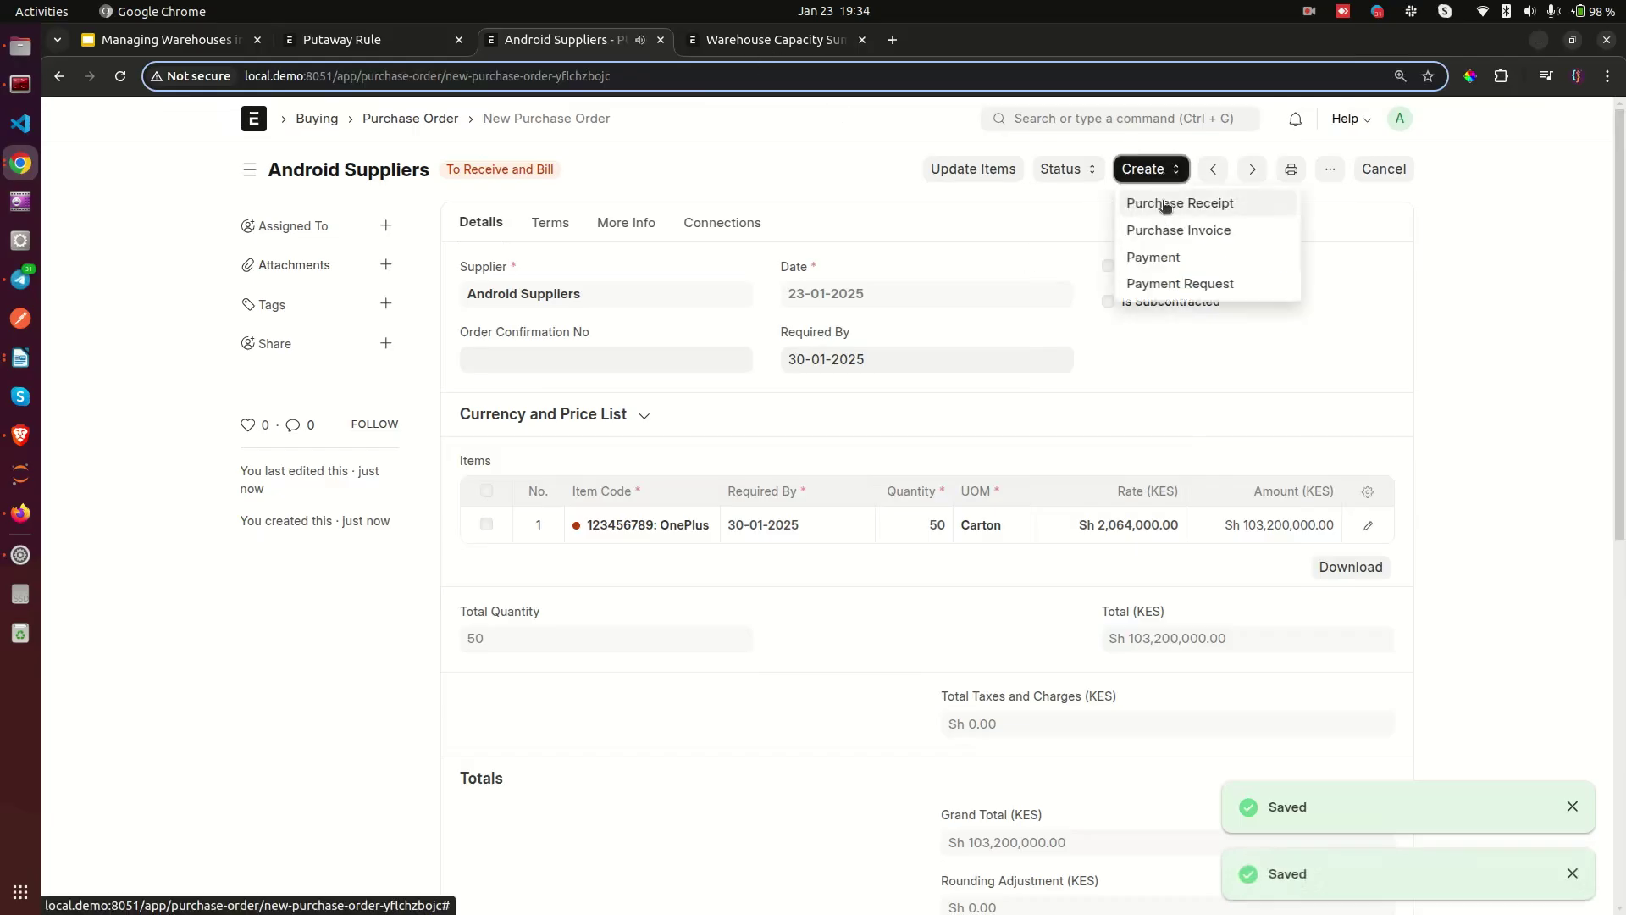
left_click(1164, 204)
scroll(1016, 398, "down", 2)
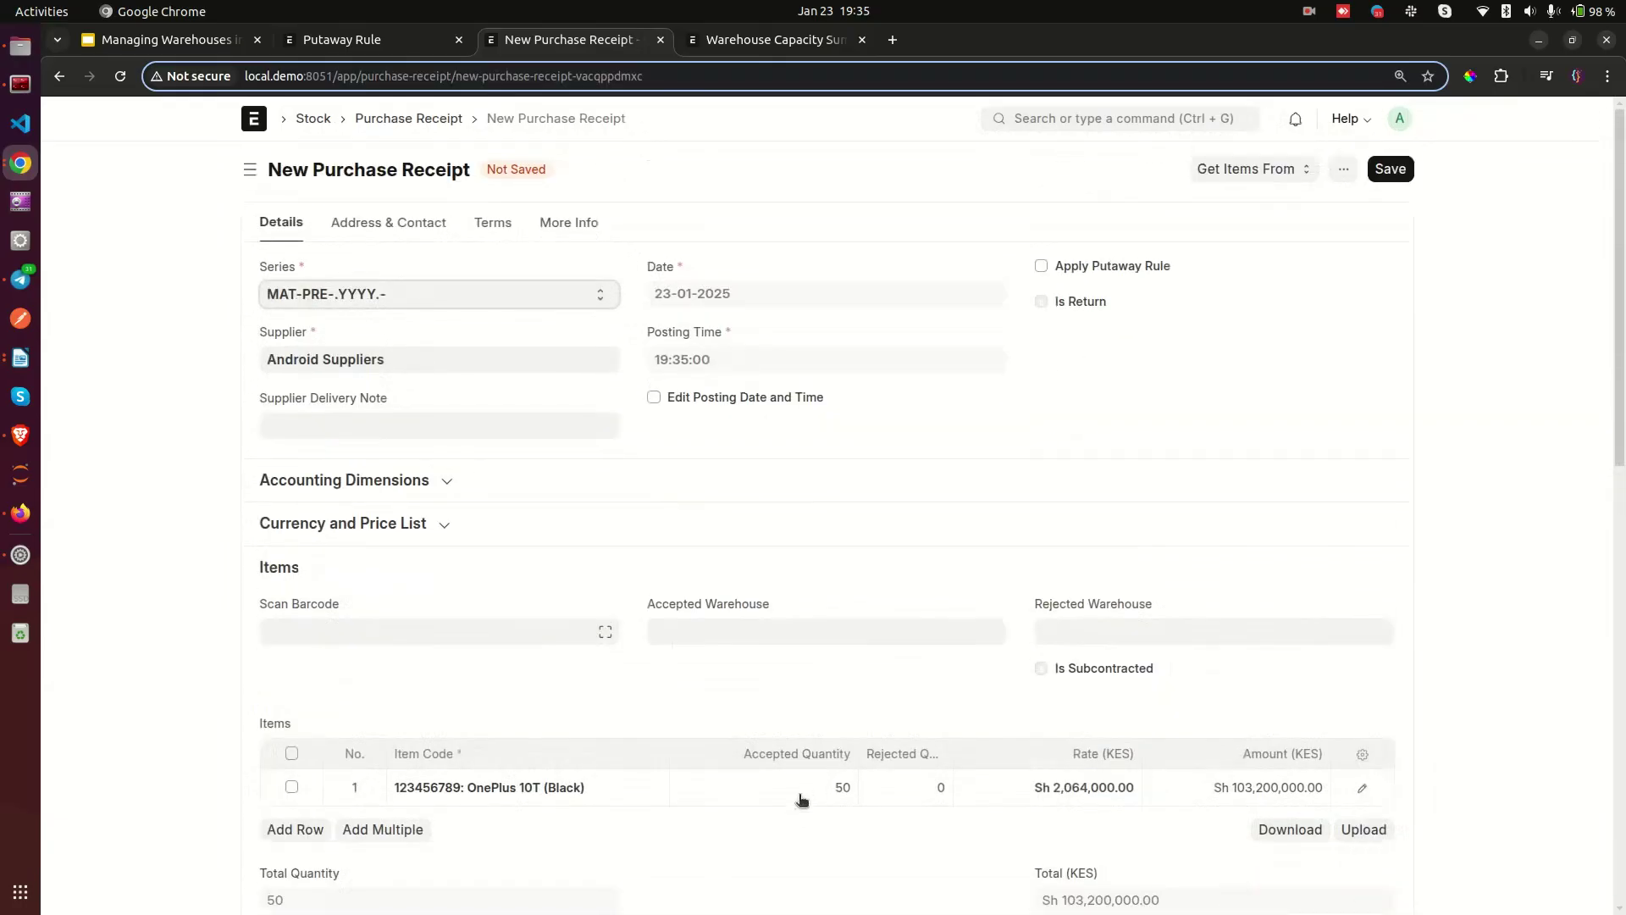
Step: Apply the putaway rule to the receipt and inspect the first item row's accepted warehouse and putaway rule
left_click(1050, 267)
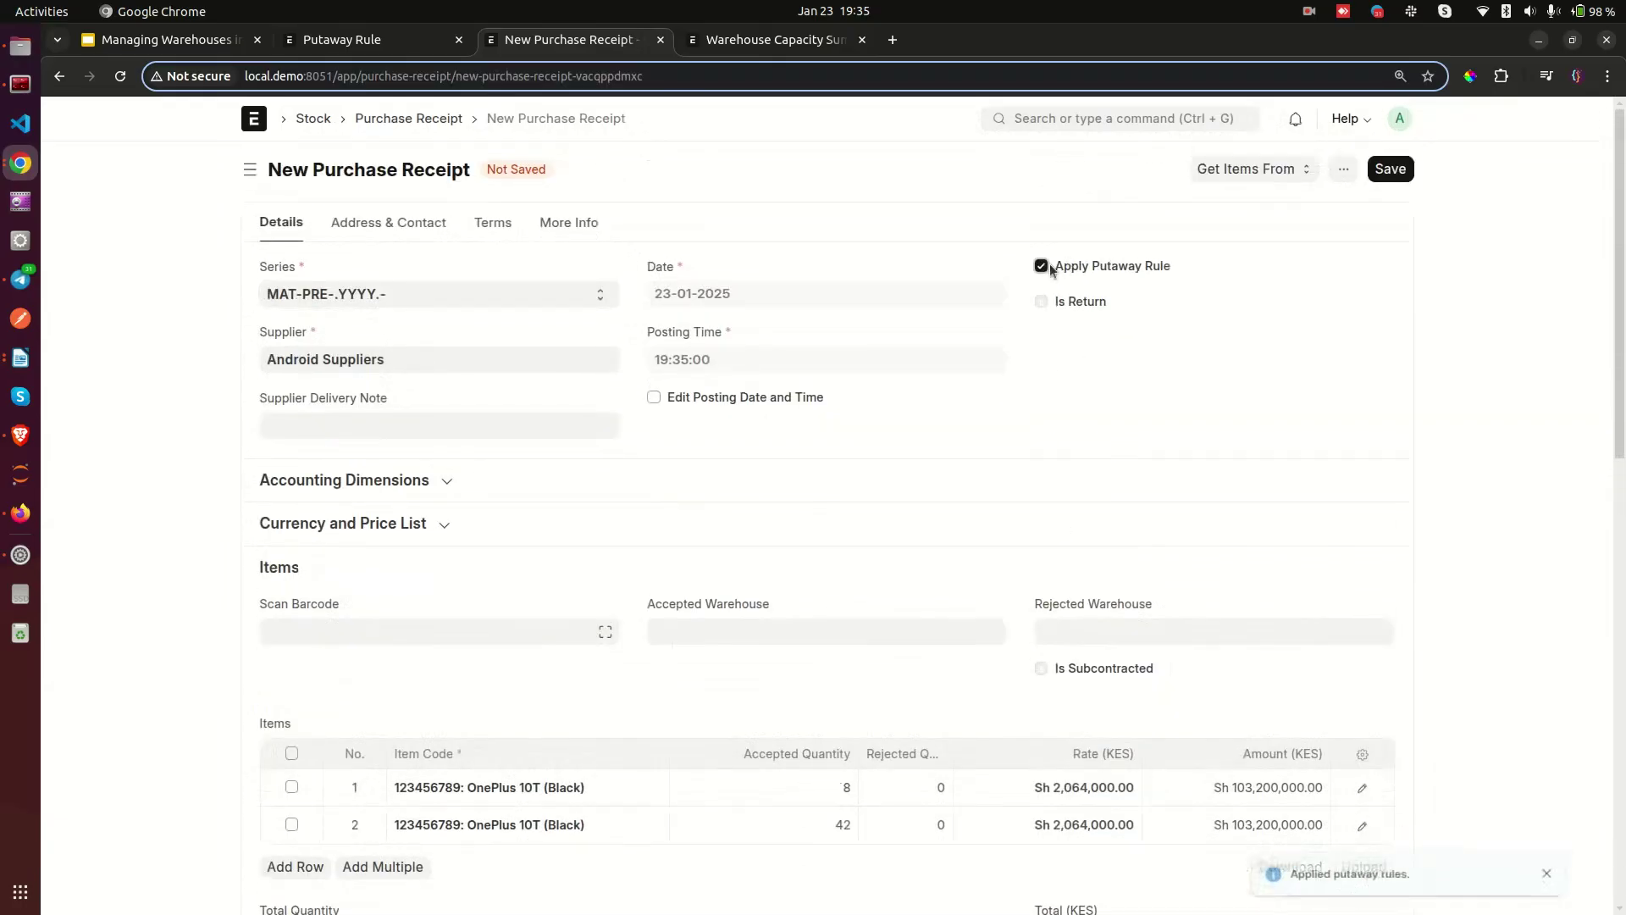
scroll(1045, 324, "down", 4)
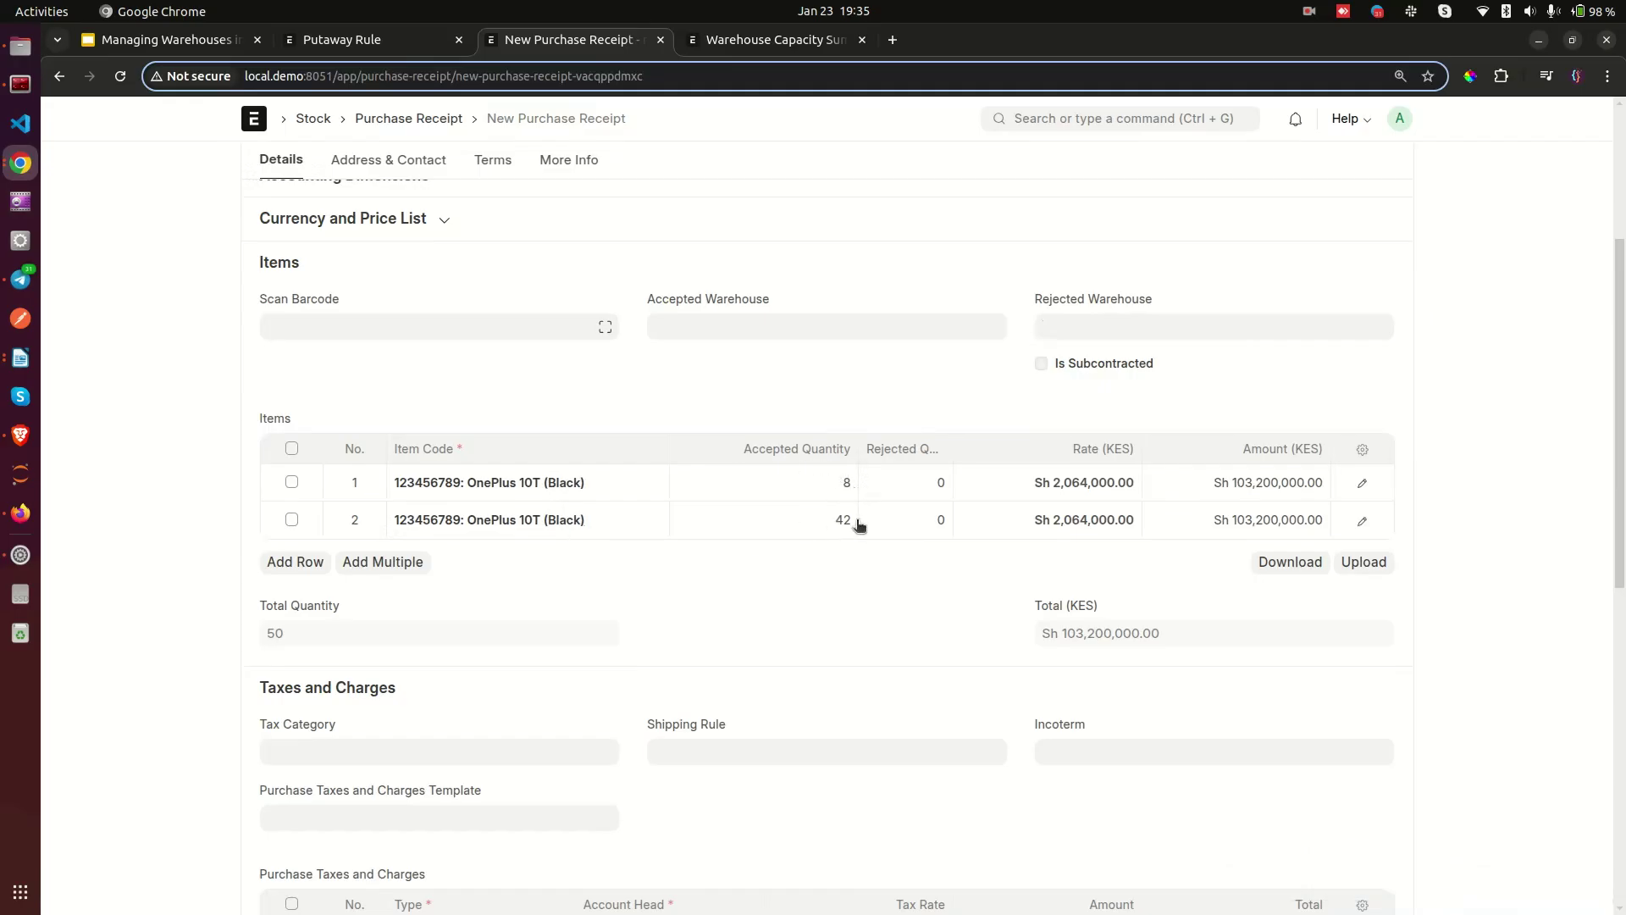
left_click(1361, 483)
scroll(726, 541, "down", 15)
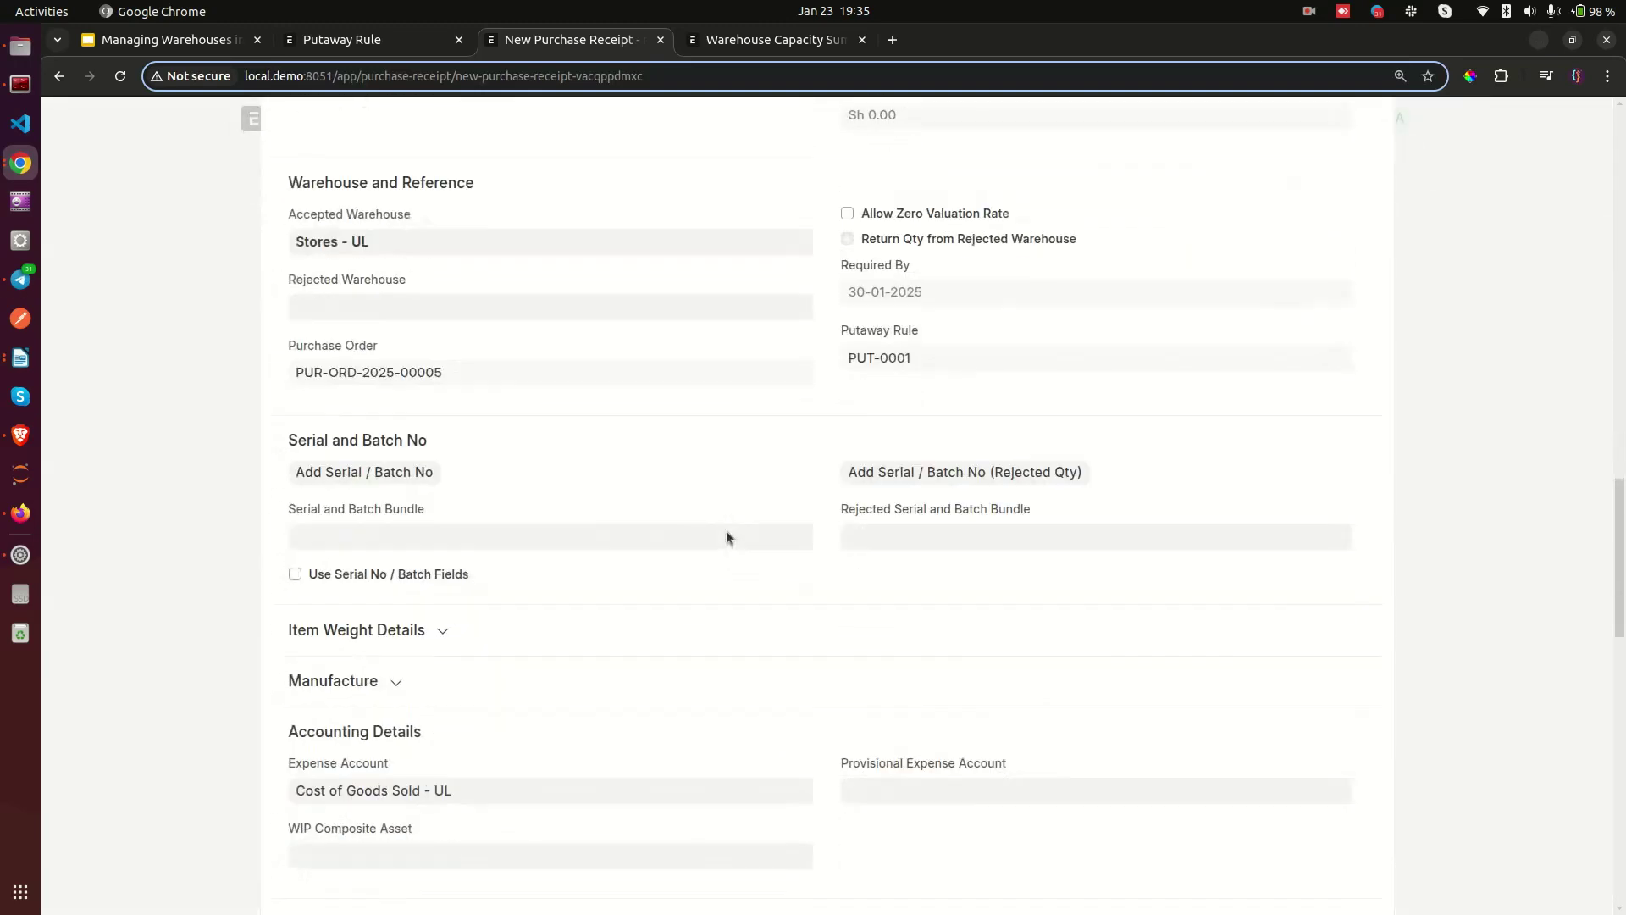
scroll(635, 657, "down", 7)
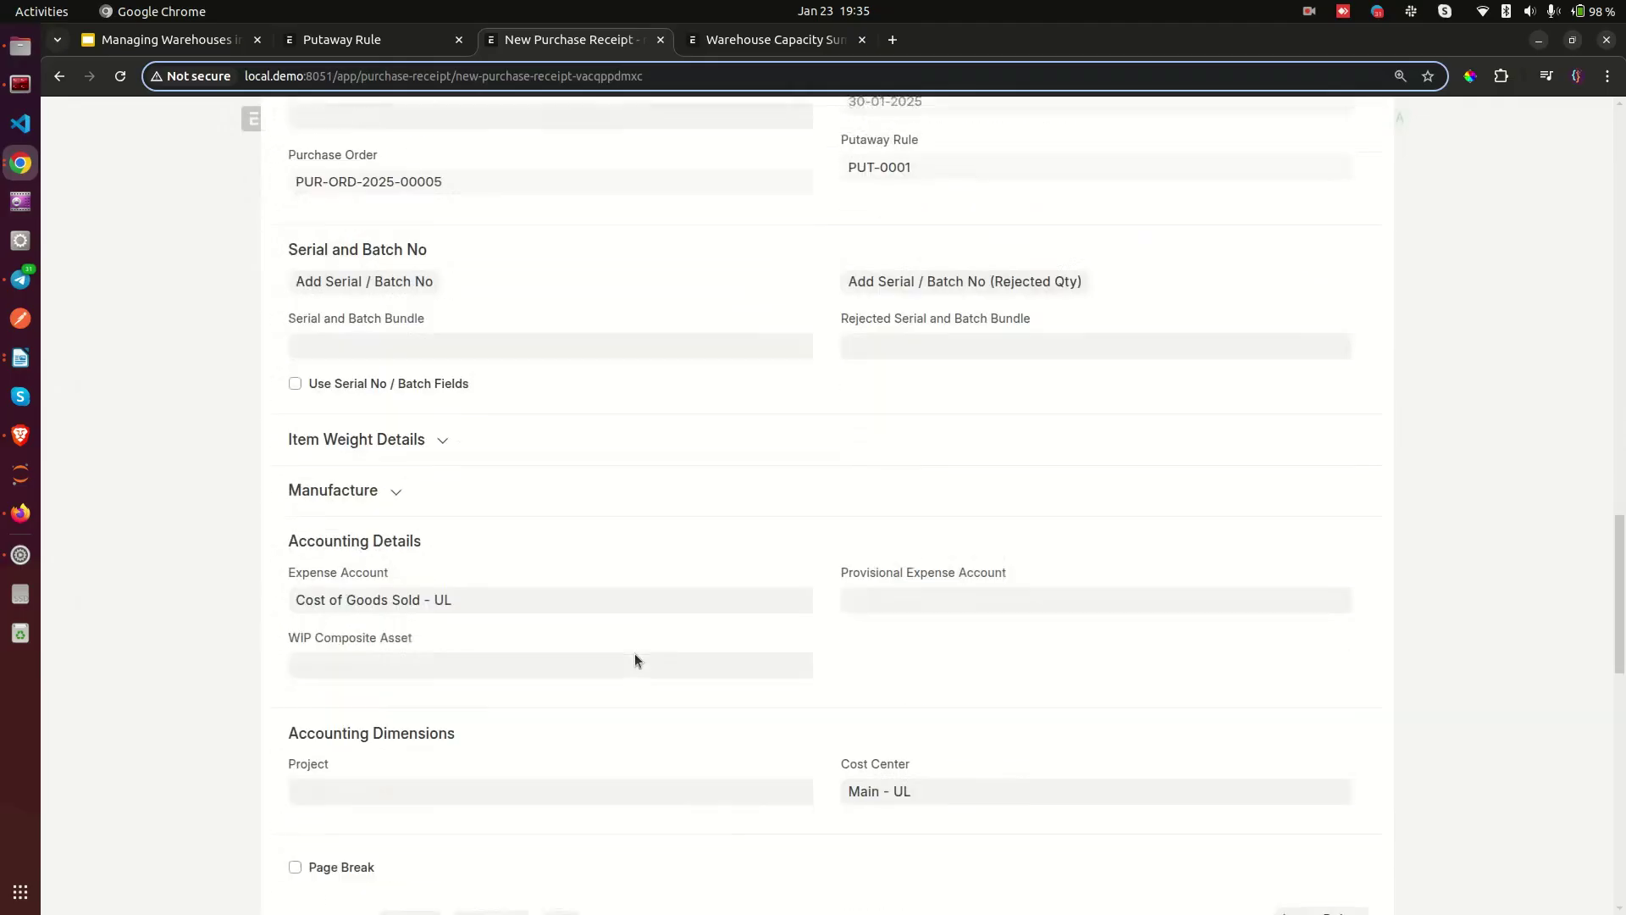
scroll(822, 531, "up", 5)
scroll(847, 530, "up", 4)
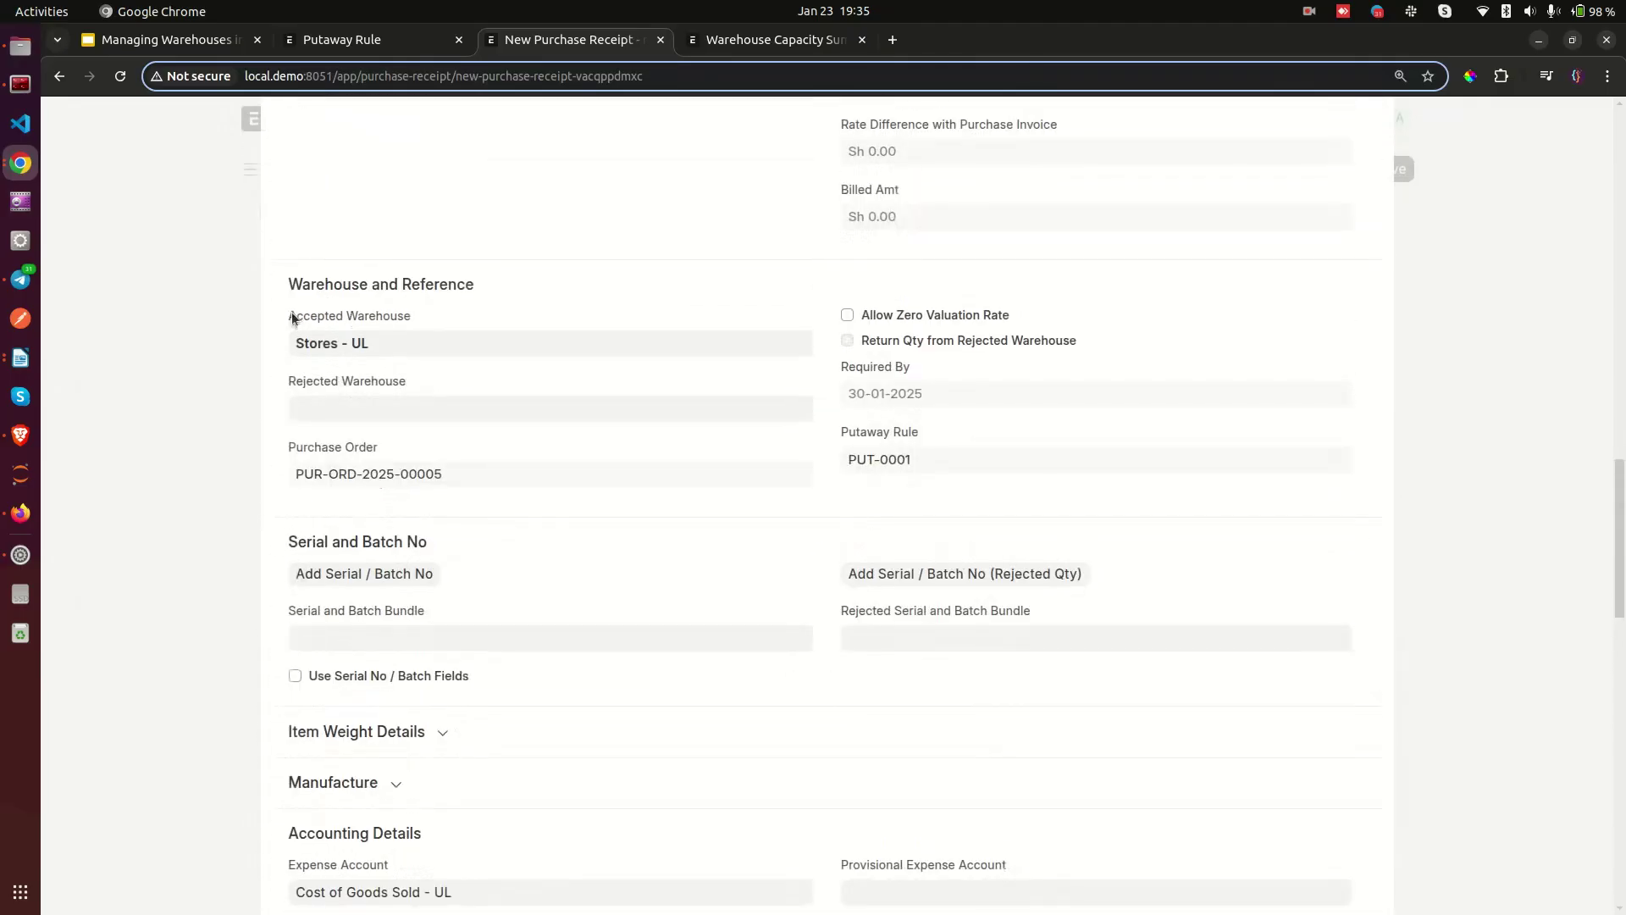
left_click_drag(290, 316, 449, 322)
left_click(262, 368)
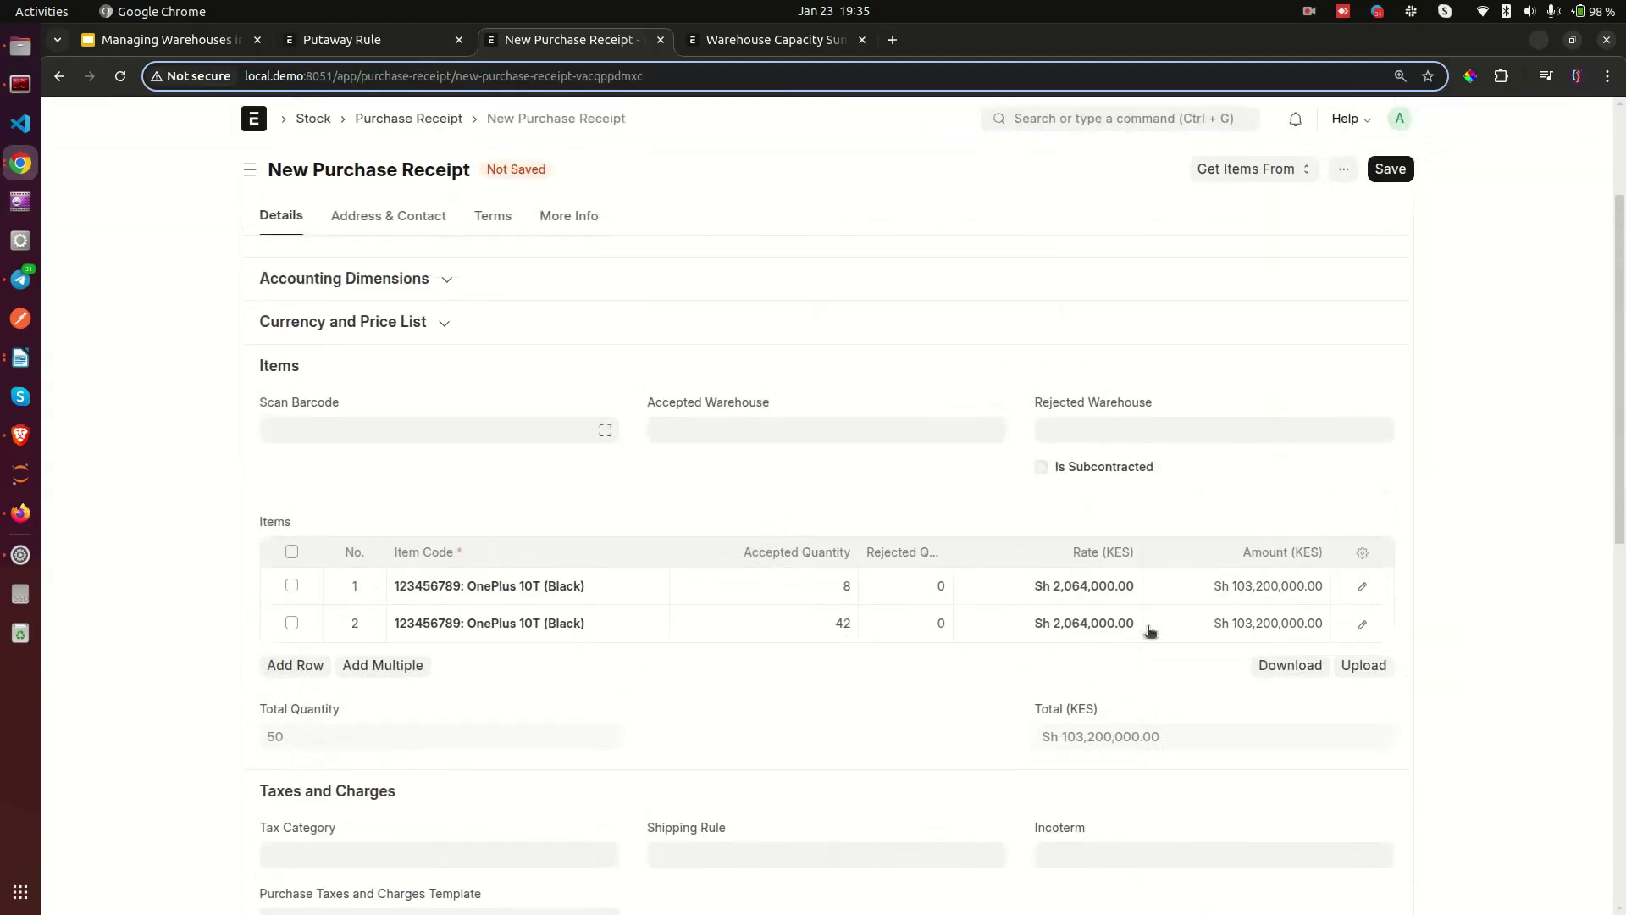
Step: Check the second item row's accepted warehouse and putaway rule, and save and submit the purchase receipt
left_click(1362, 629)
scroll(542, 585, "down", 5)
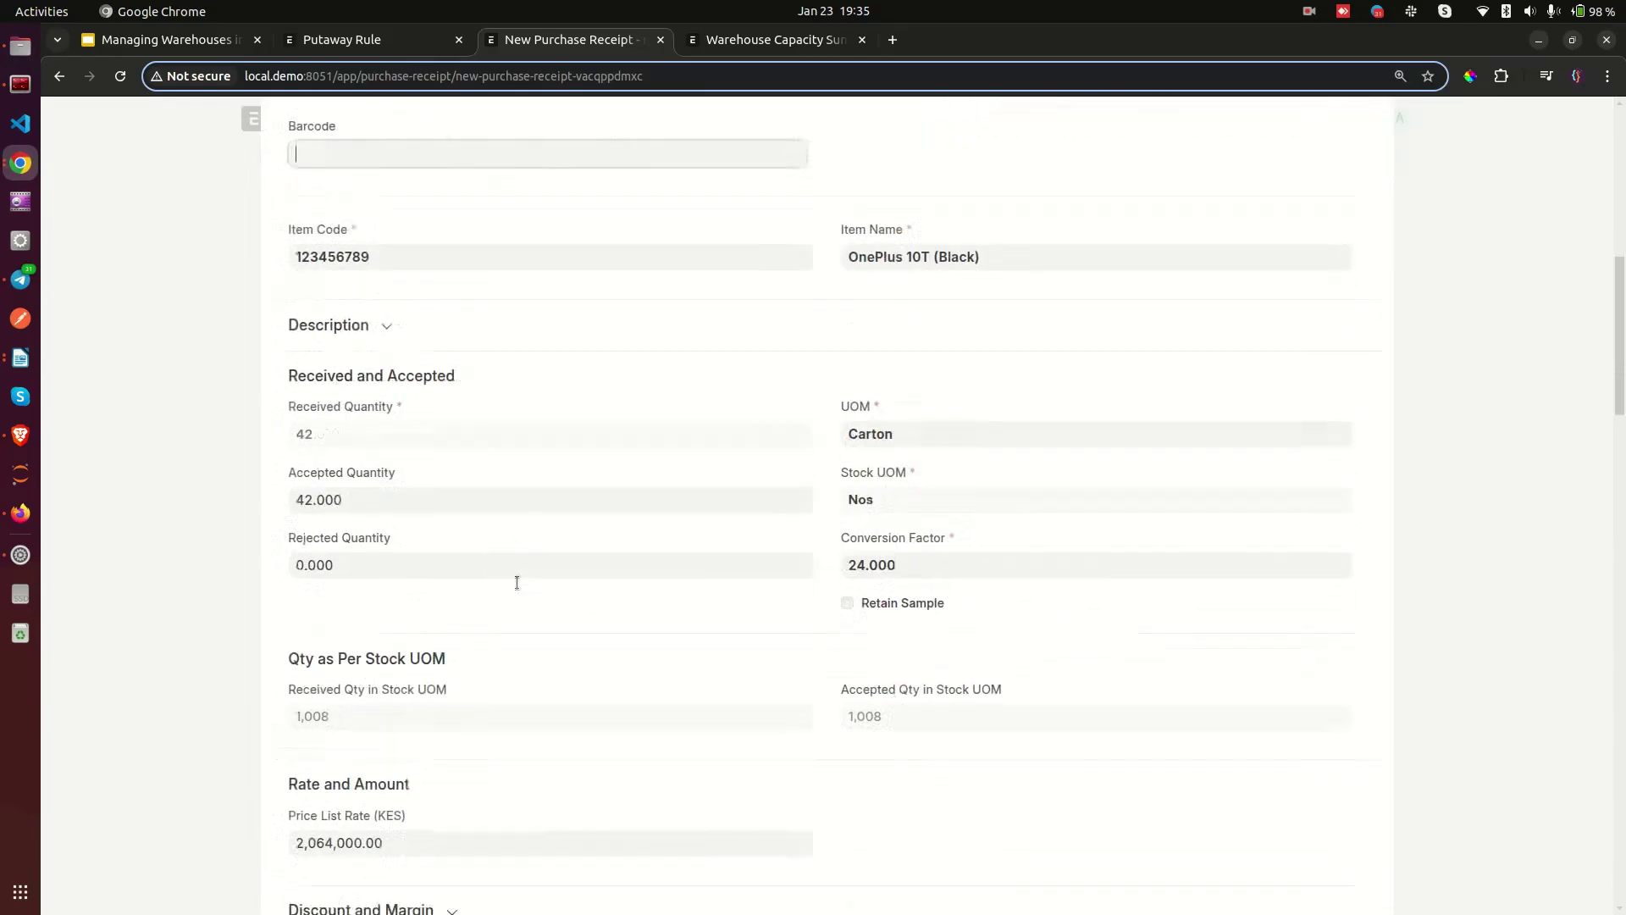
scroll(488, 596, "down", 5)
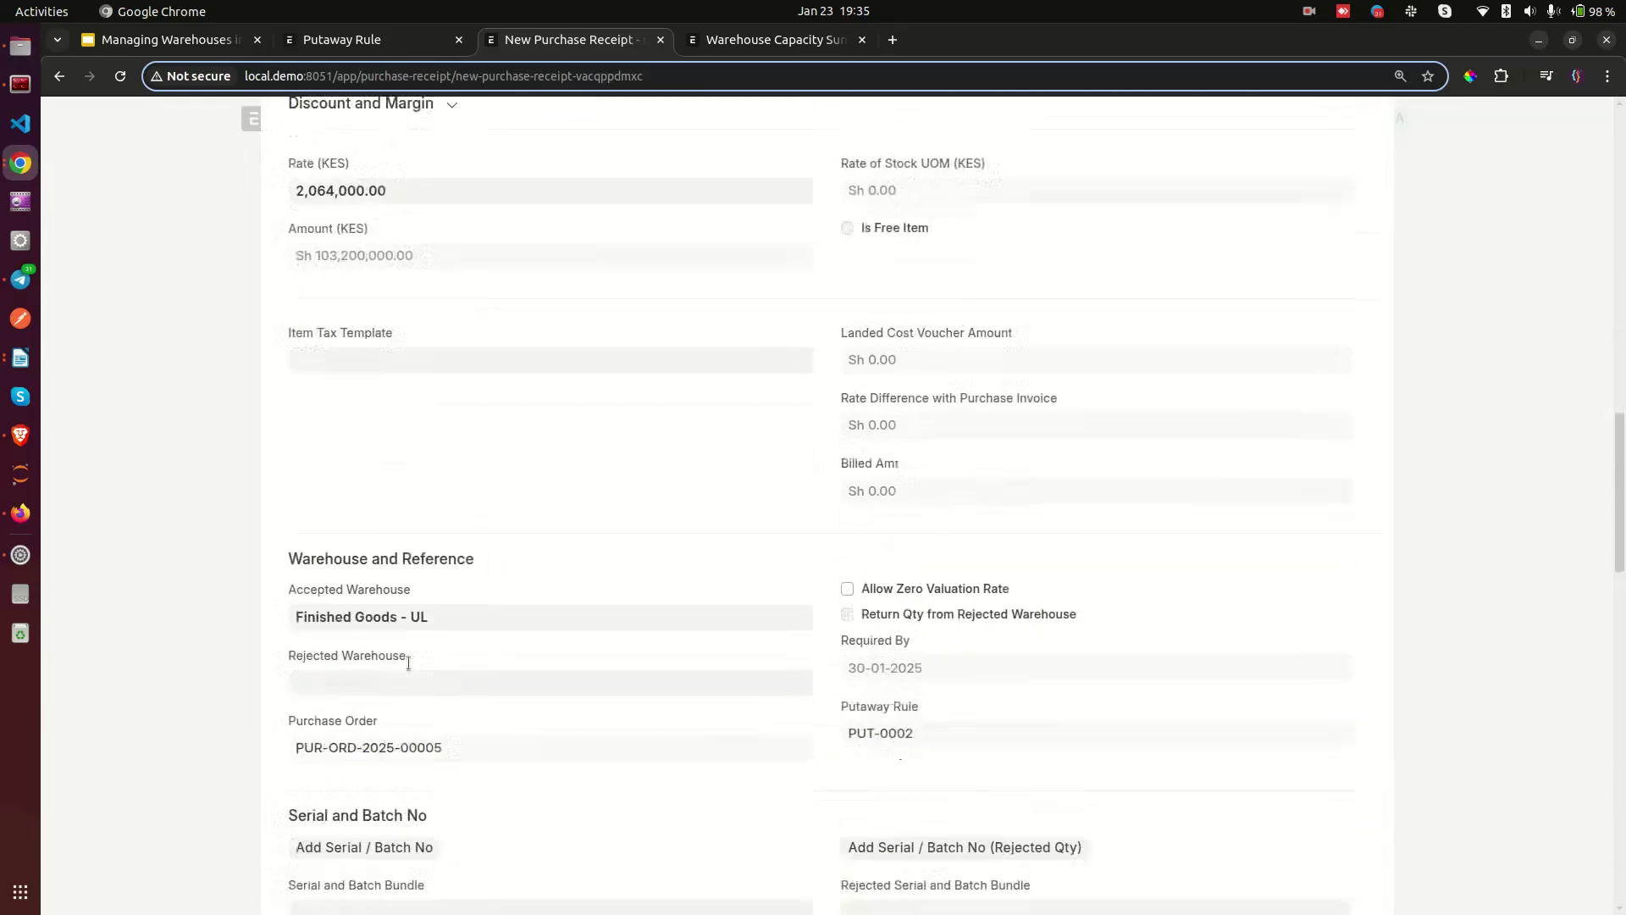
left_click(178, 516)
left_click(1393, 170)
left_click(1393, 170)
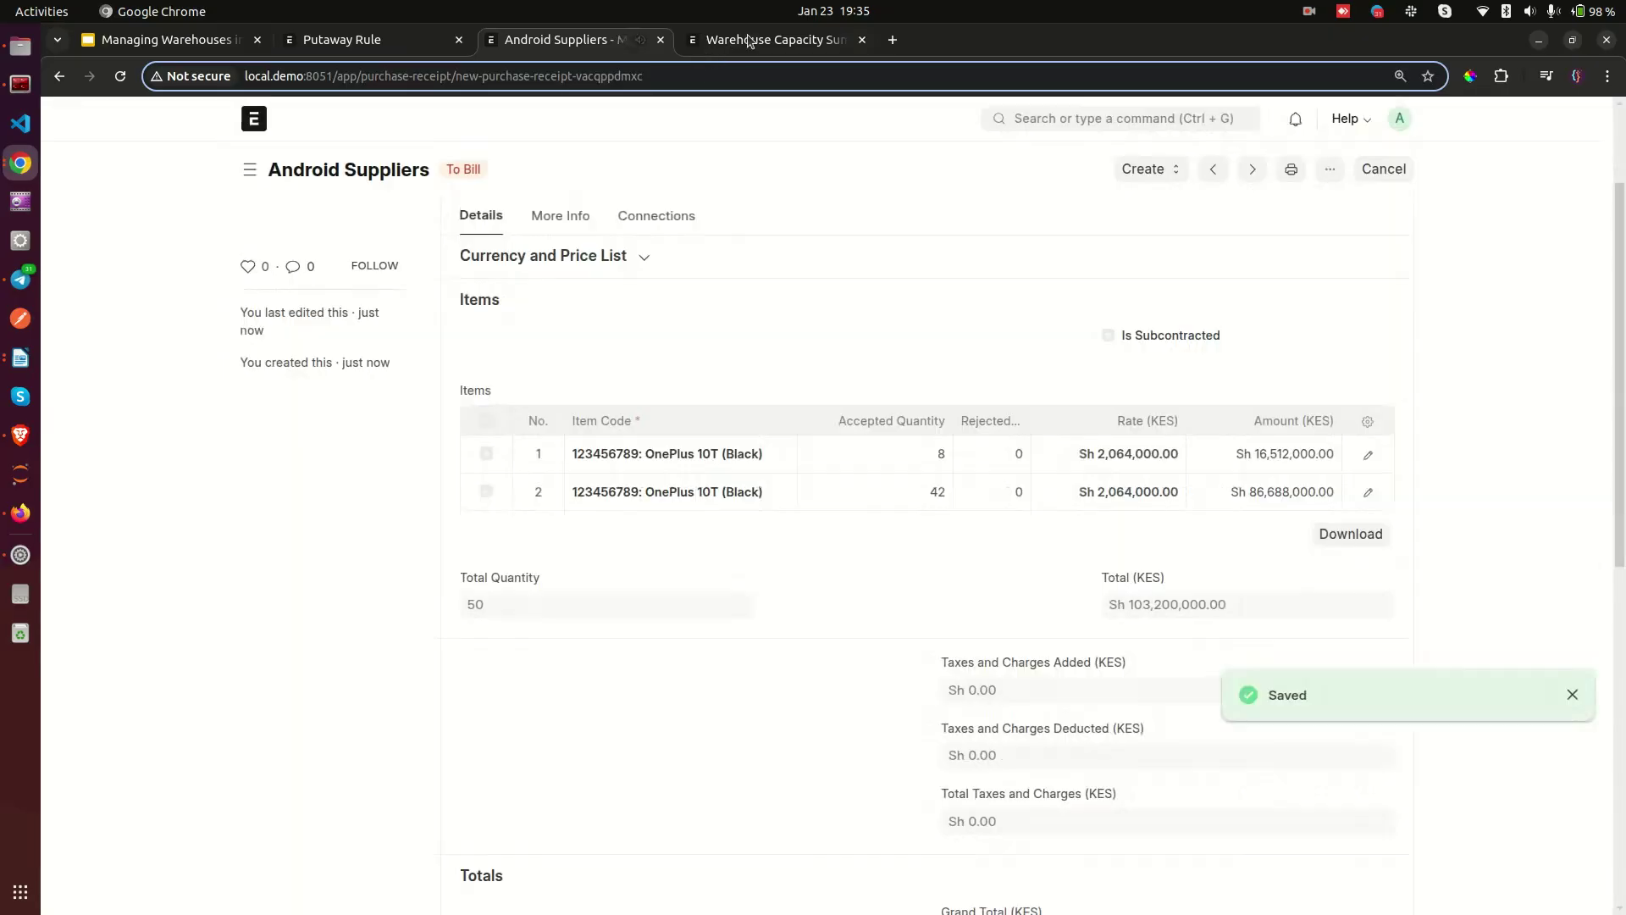
Step: Reload the Warehouse Capacity Summary and check each warehouse's stock capacity, balance quantity and occupied percentage
left_click(743, 40)
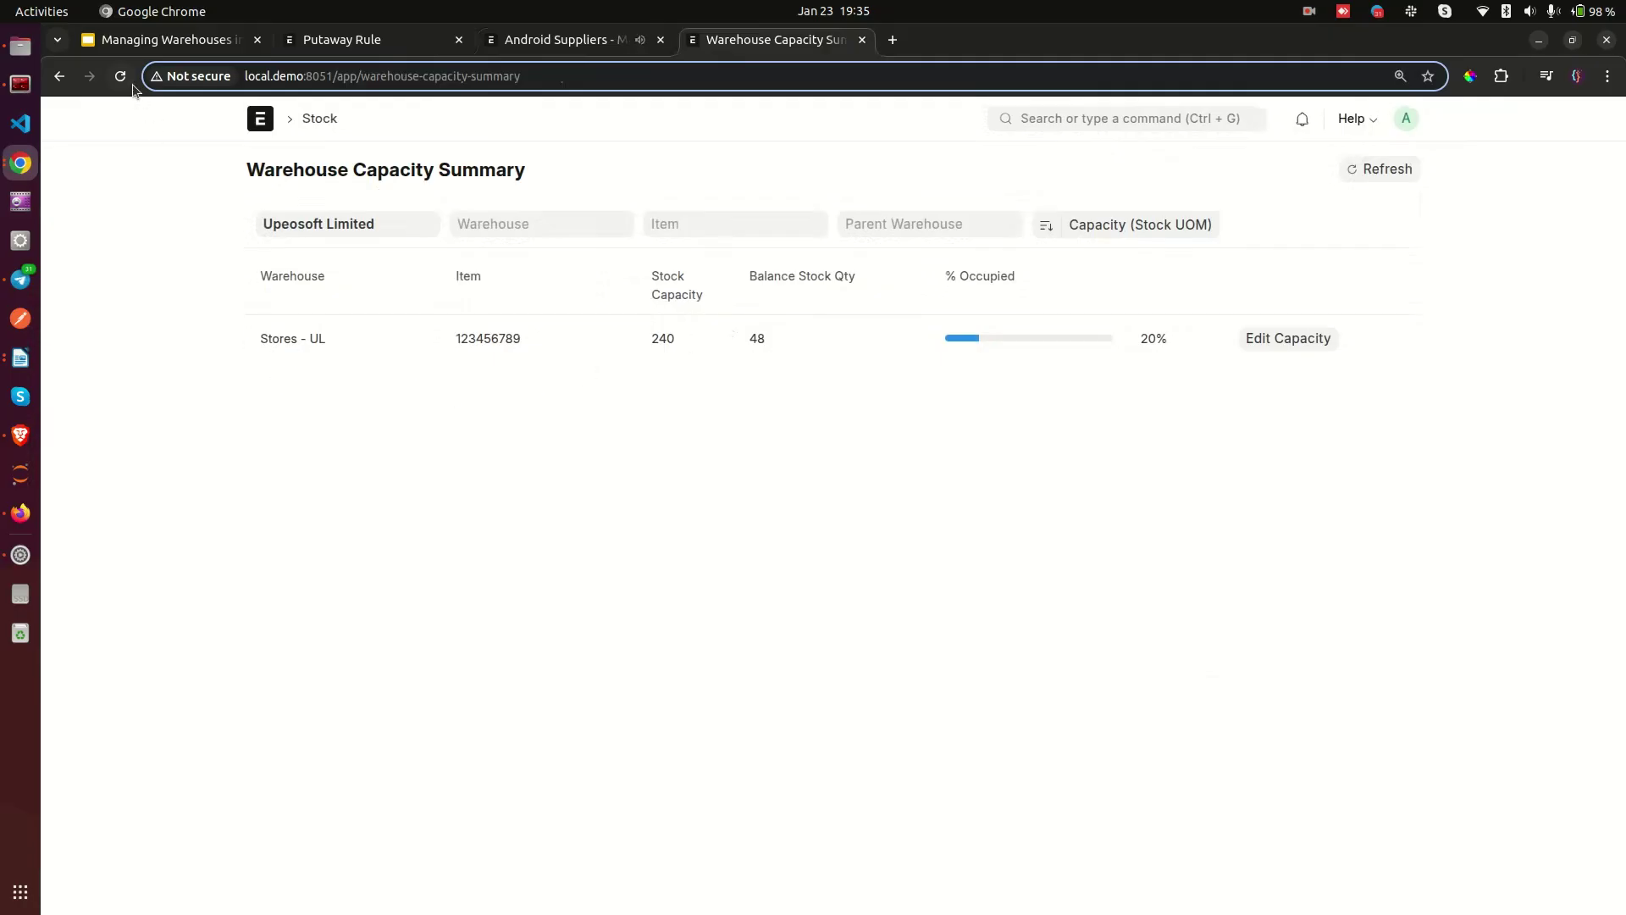
key("F5")
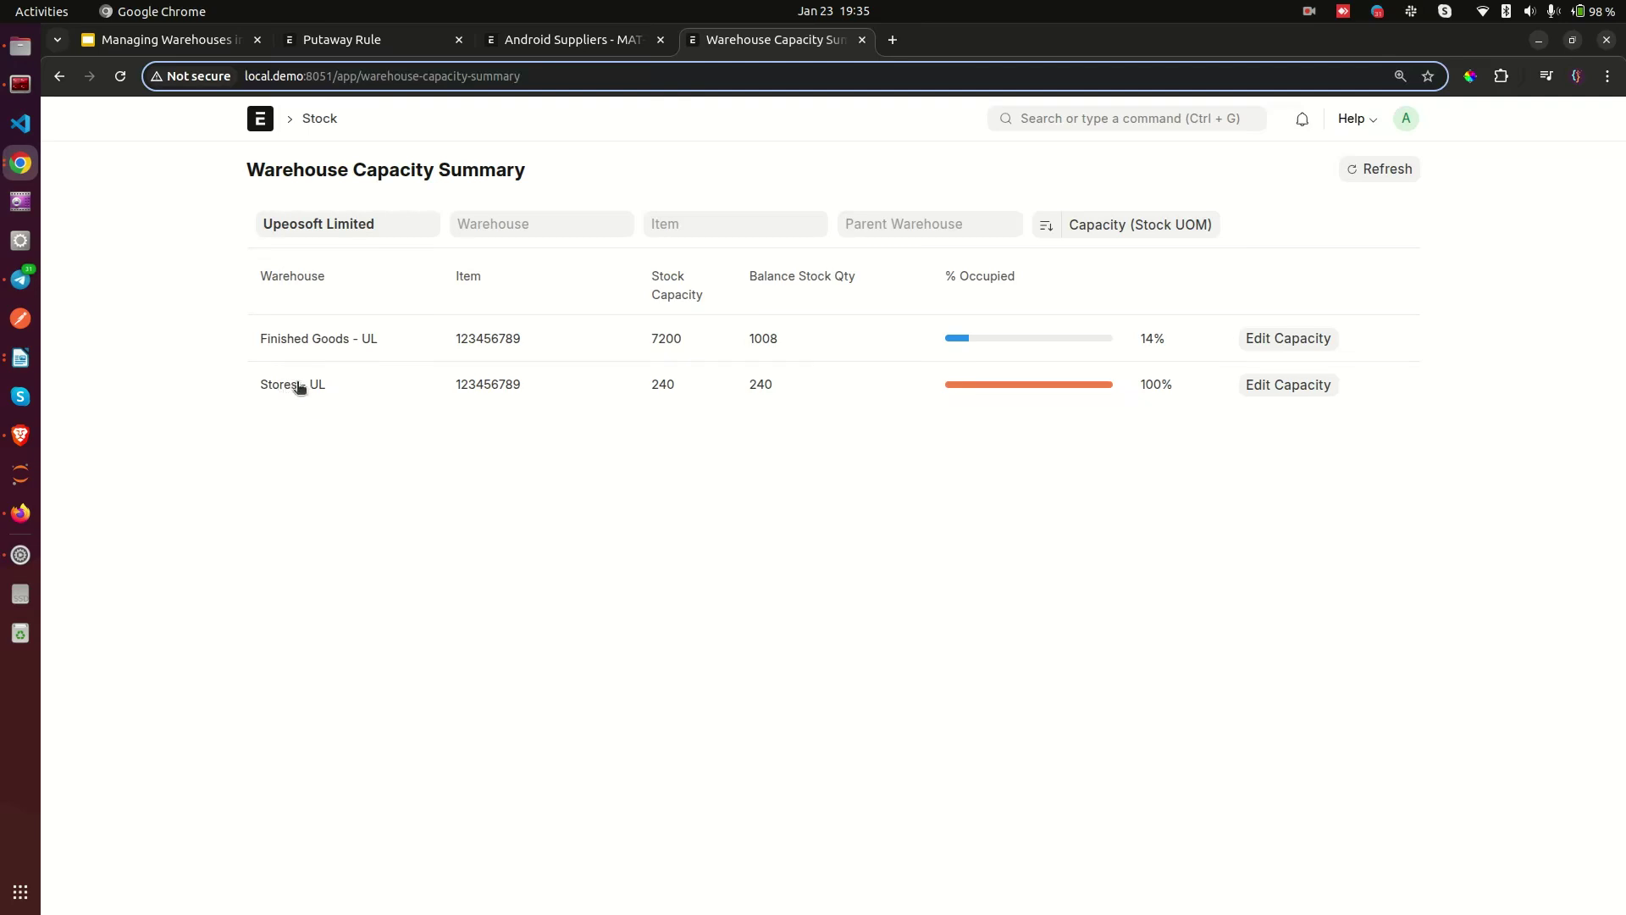
double_click(665, 336)
double_click(758, 339)
left_click(1139, 339)
Step: Set the capacity of the Stores - UL putaway rule to 15 cartons and save it
left_click(1296, 386)
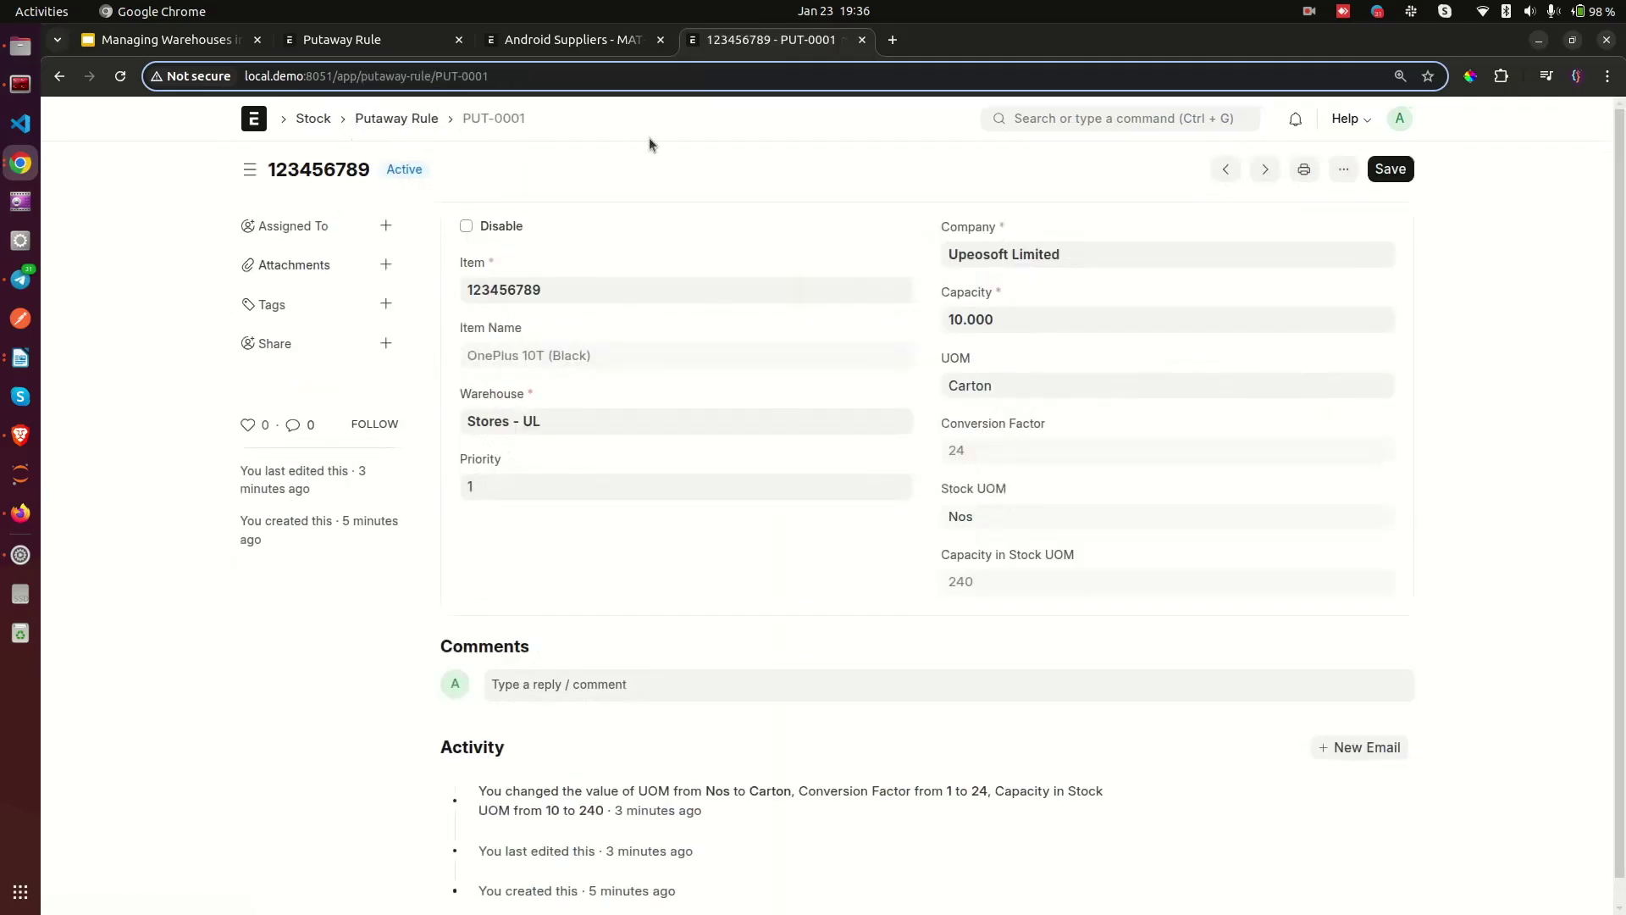
left_click(980, 319)
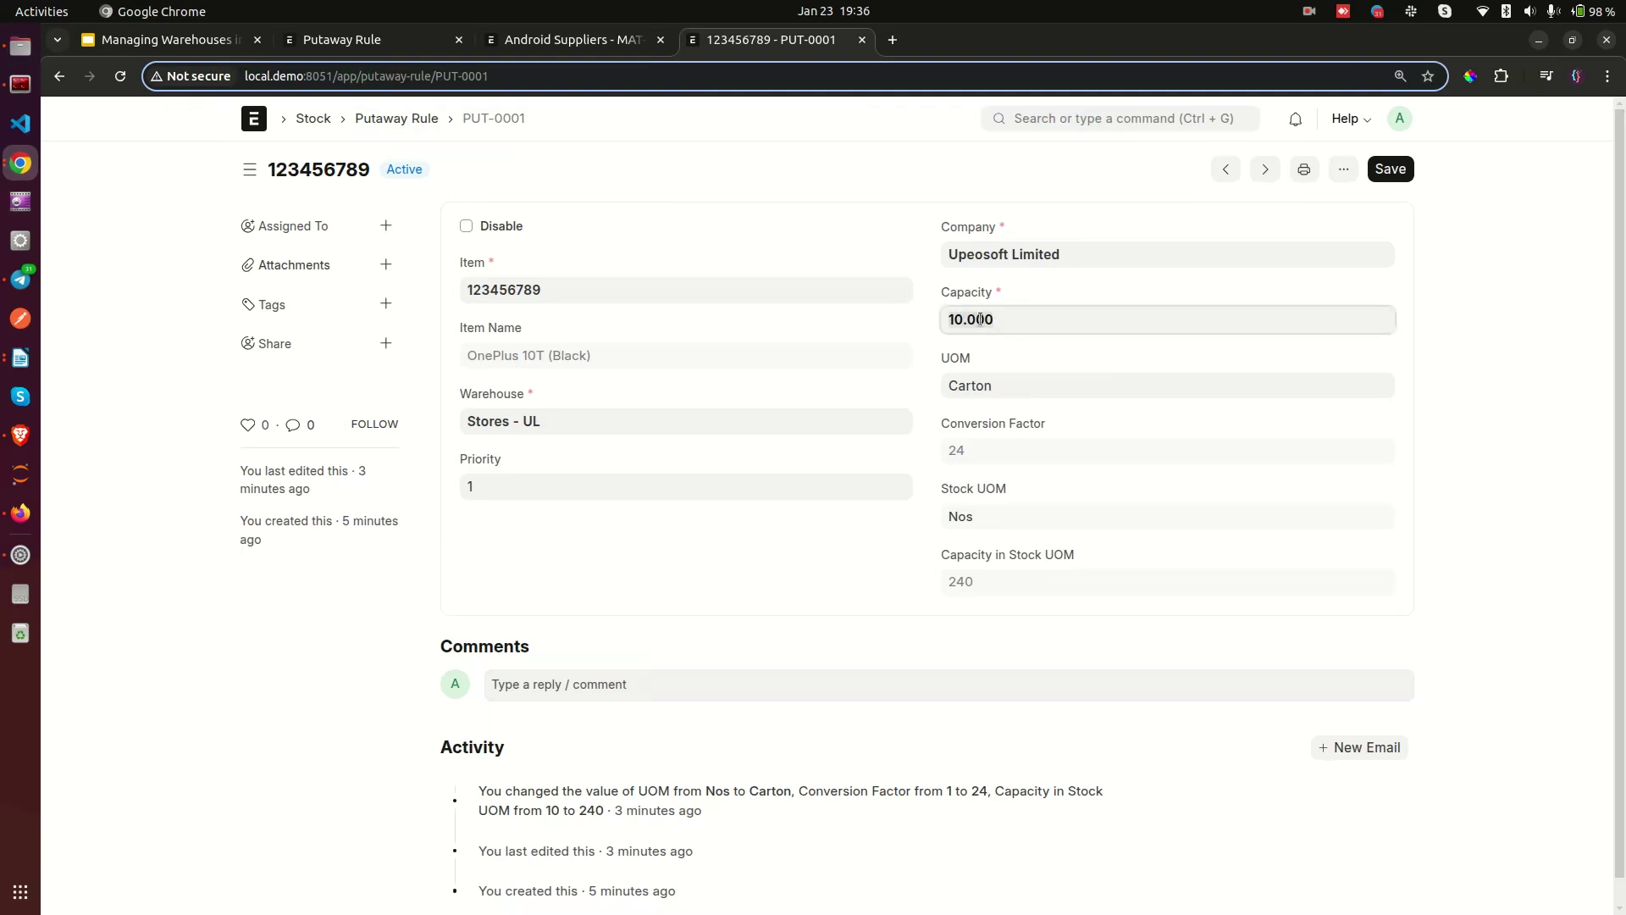
key("ctrl+a")
type("15")
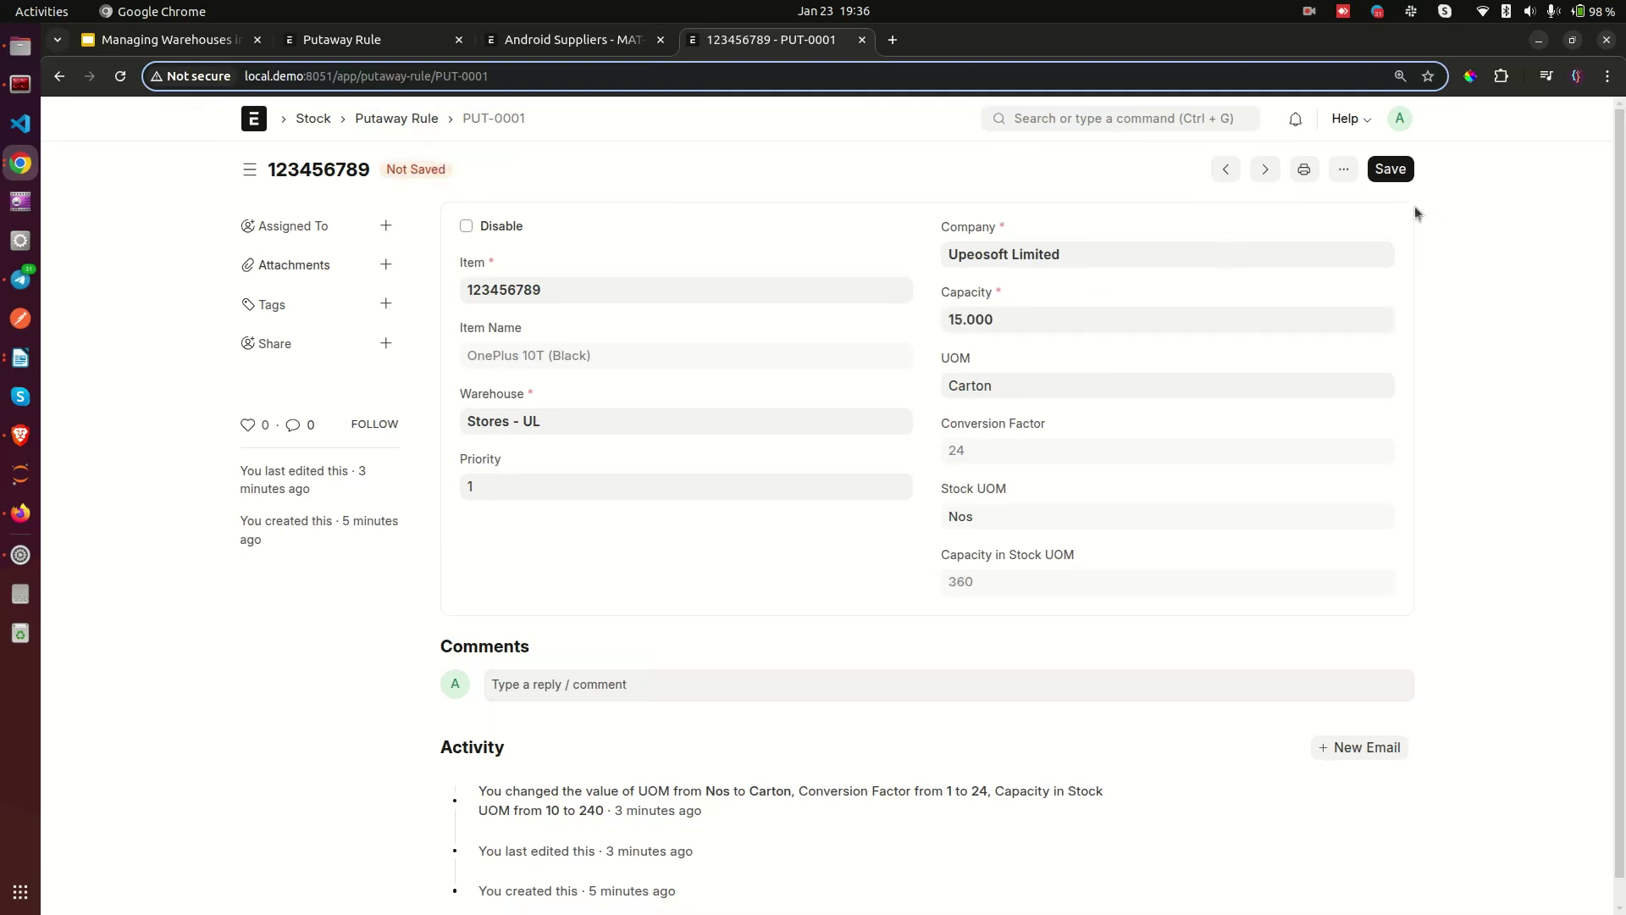
left_click(1372, 169)
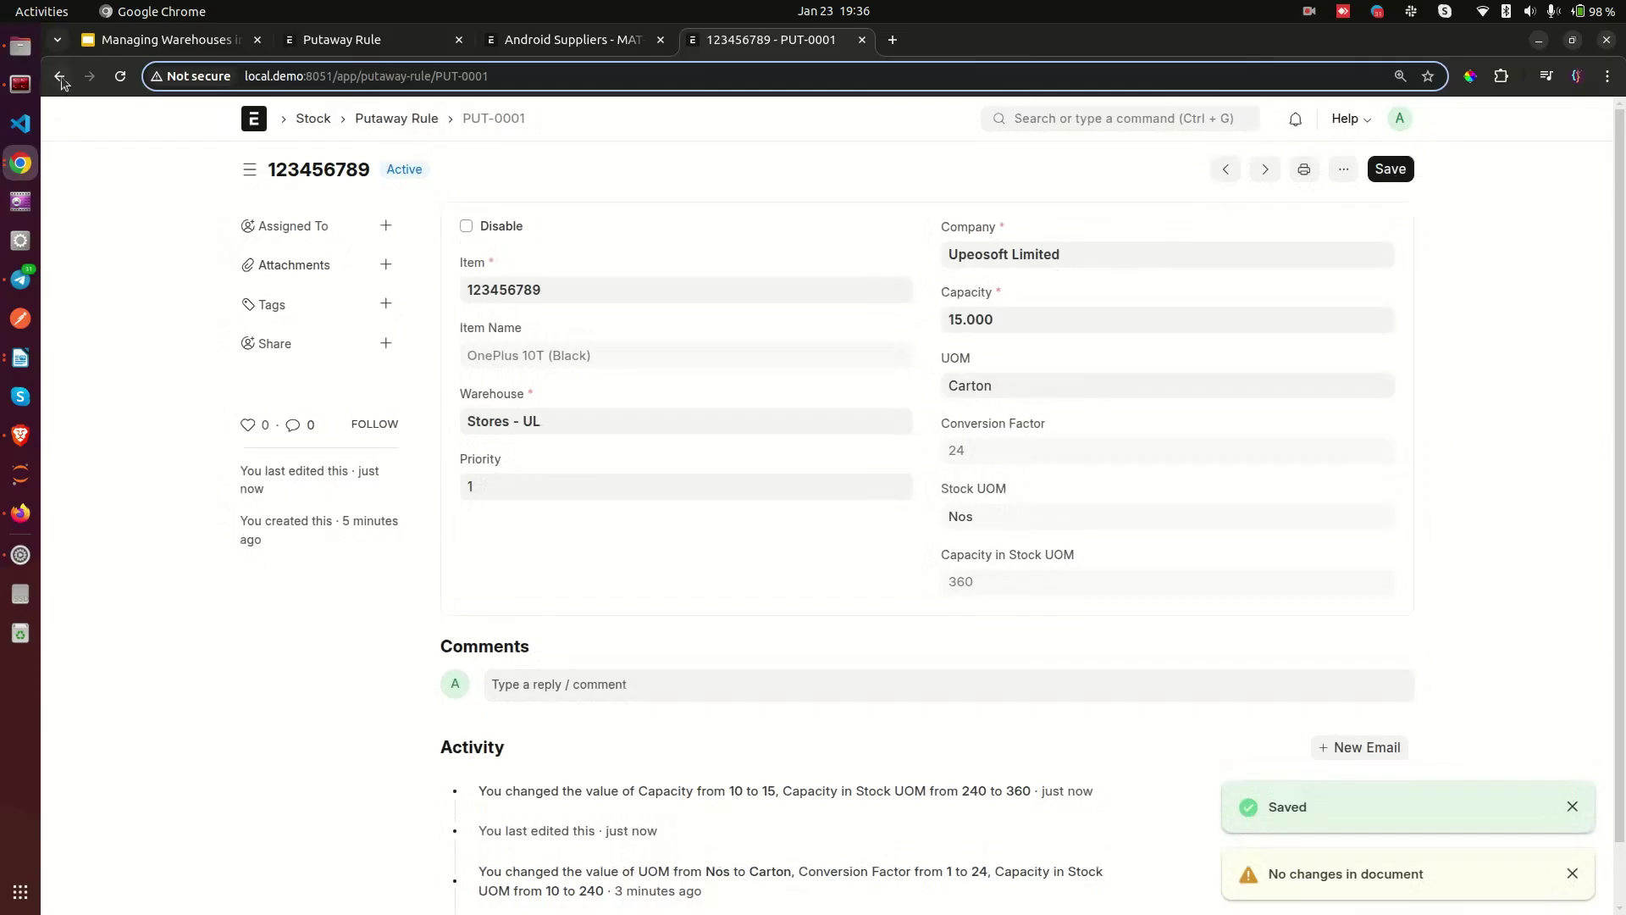
Step: Return to the Warehouse Capacity Summary, refresh it and check the stock capacity and balance of Stores - UL
left_click(59, 76)
left_click(1393, 174)
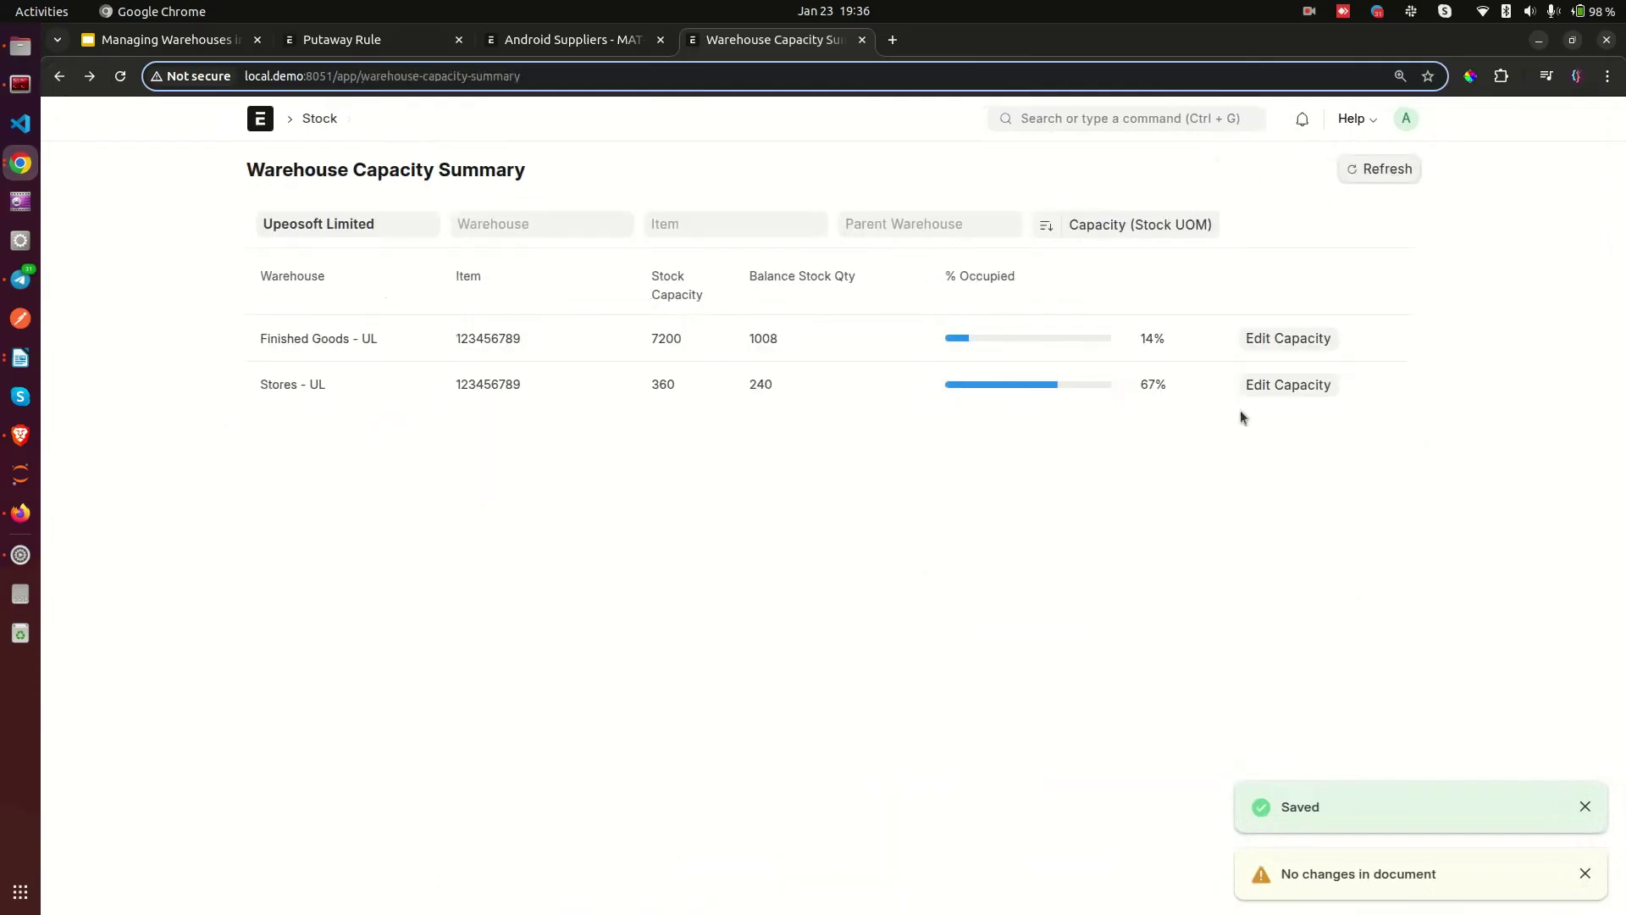
double_click(669, 383)
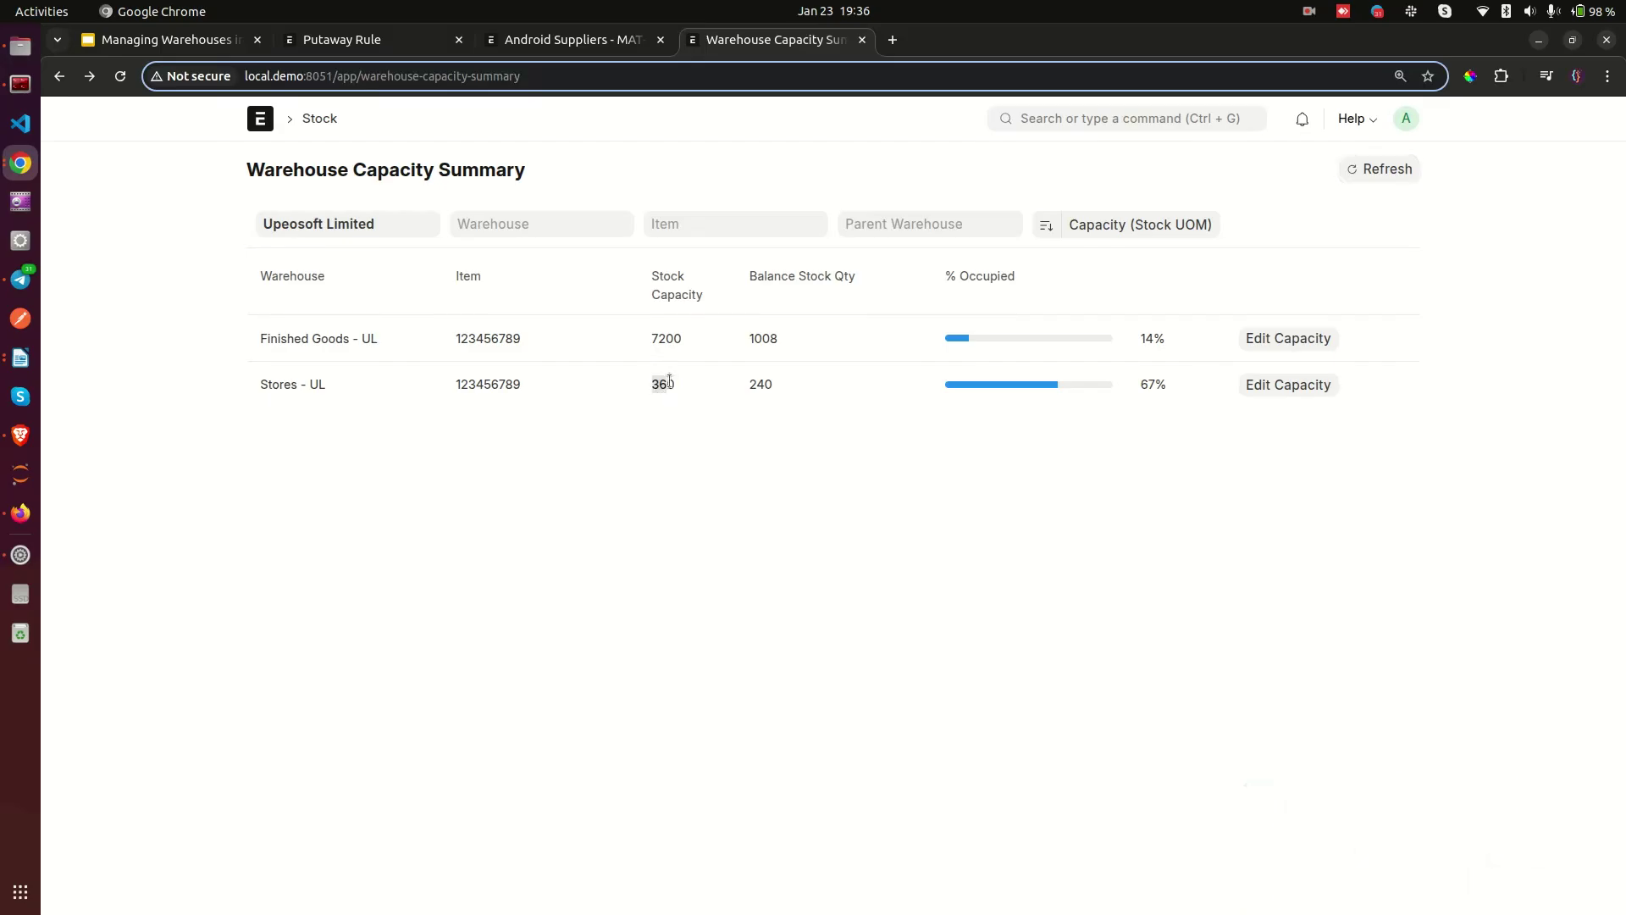
left_click(678, 418)
double_click(753, 386)
left_click(1142, 422)
Step: Open the Stock Balance report and generate it for Upeosoft Limited from 23-12-2024 to 23-01-2025
left_click(1140, 117)
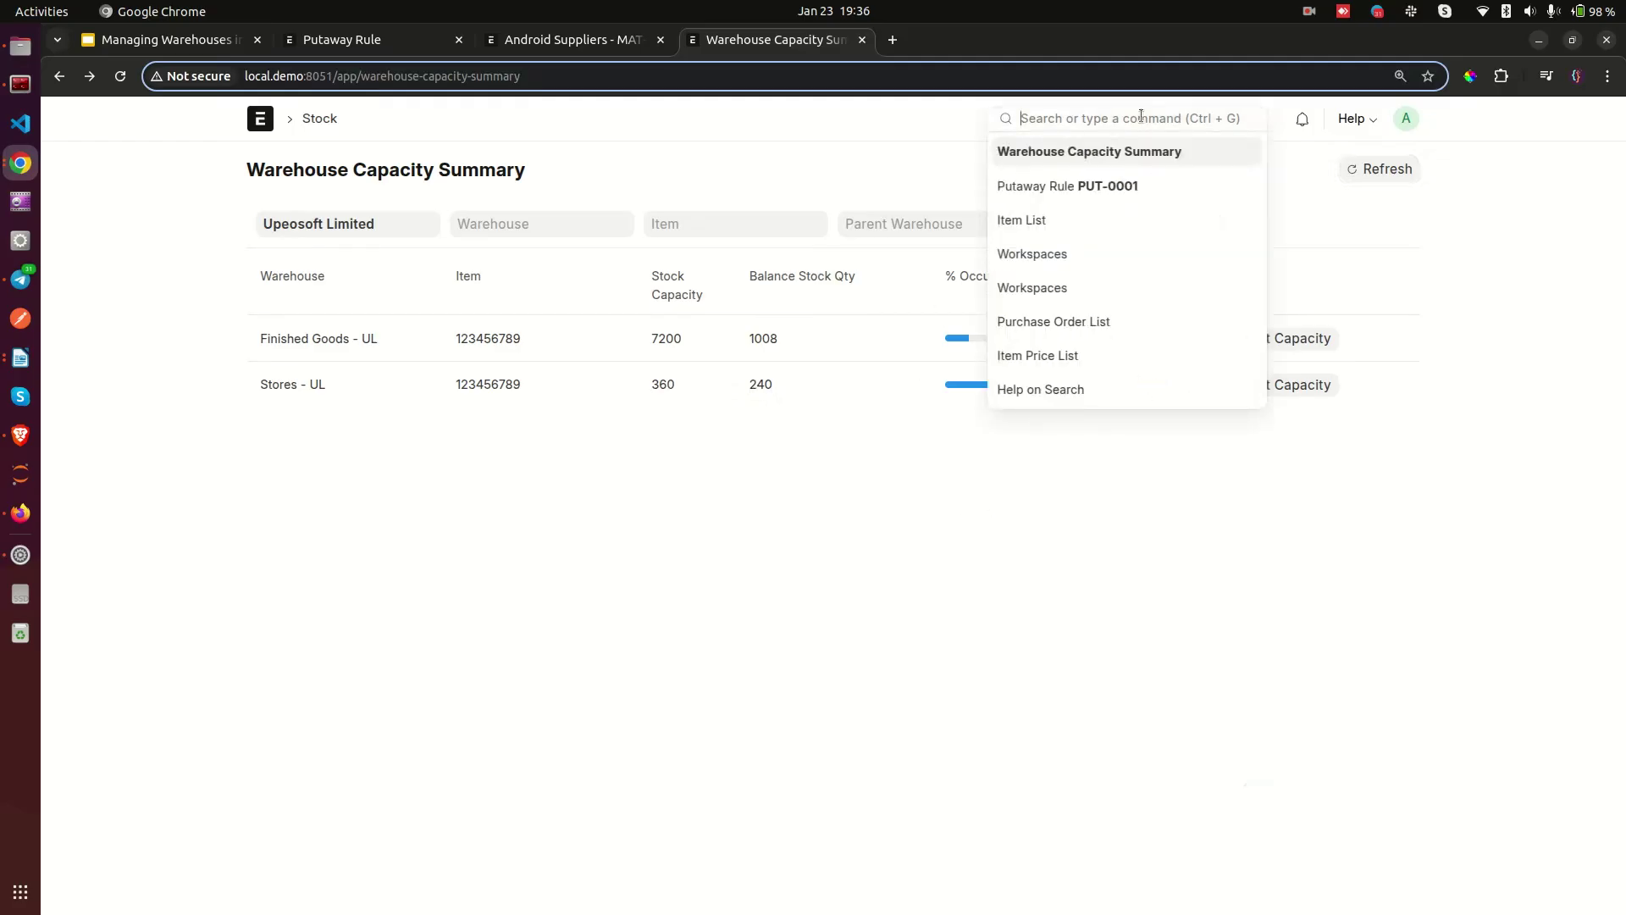
type("s")
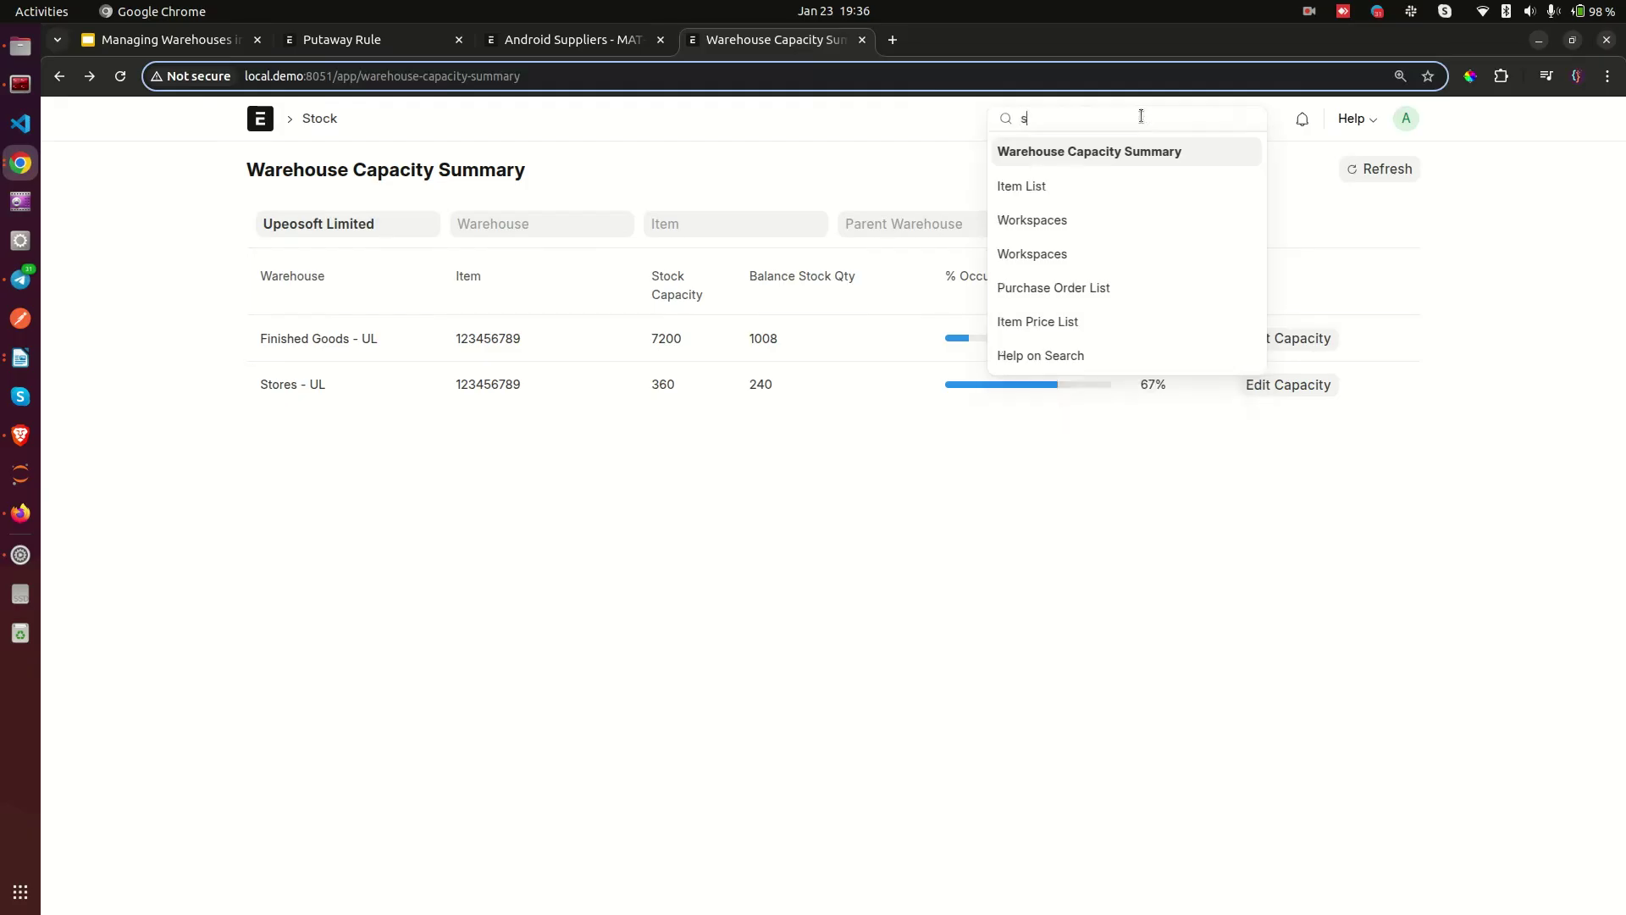
type("tock ba")
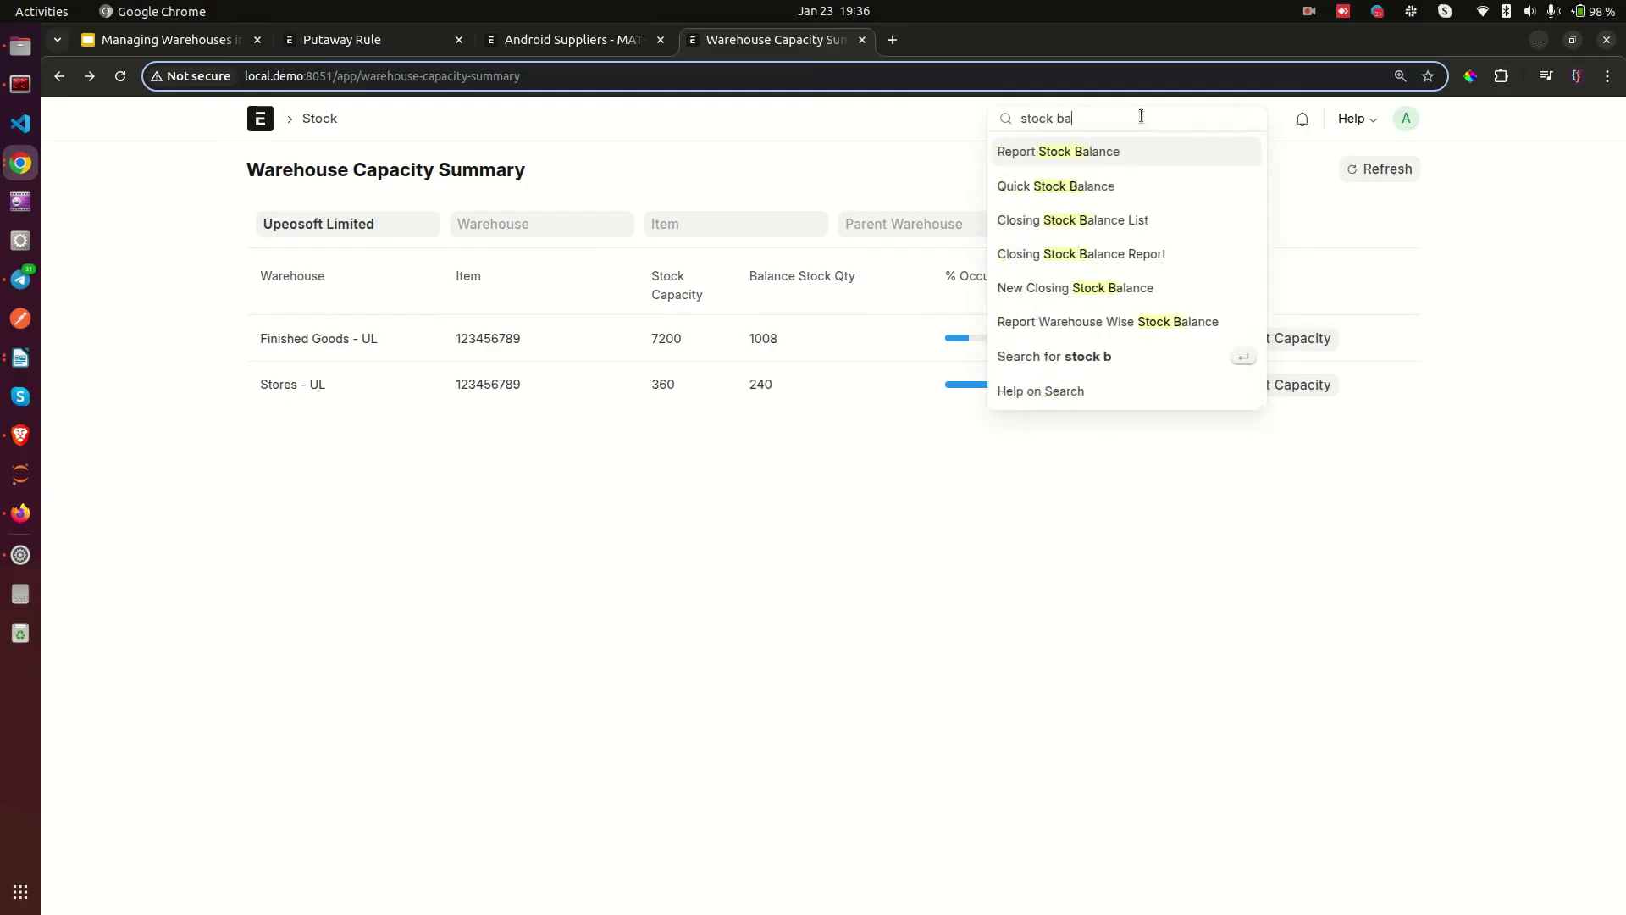
left_click(1096, 152)
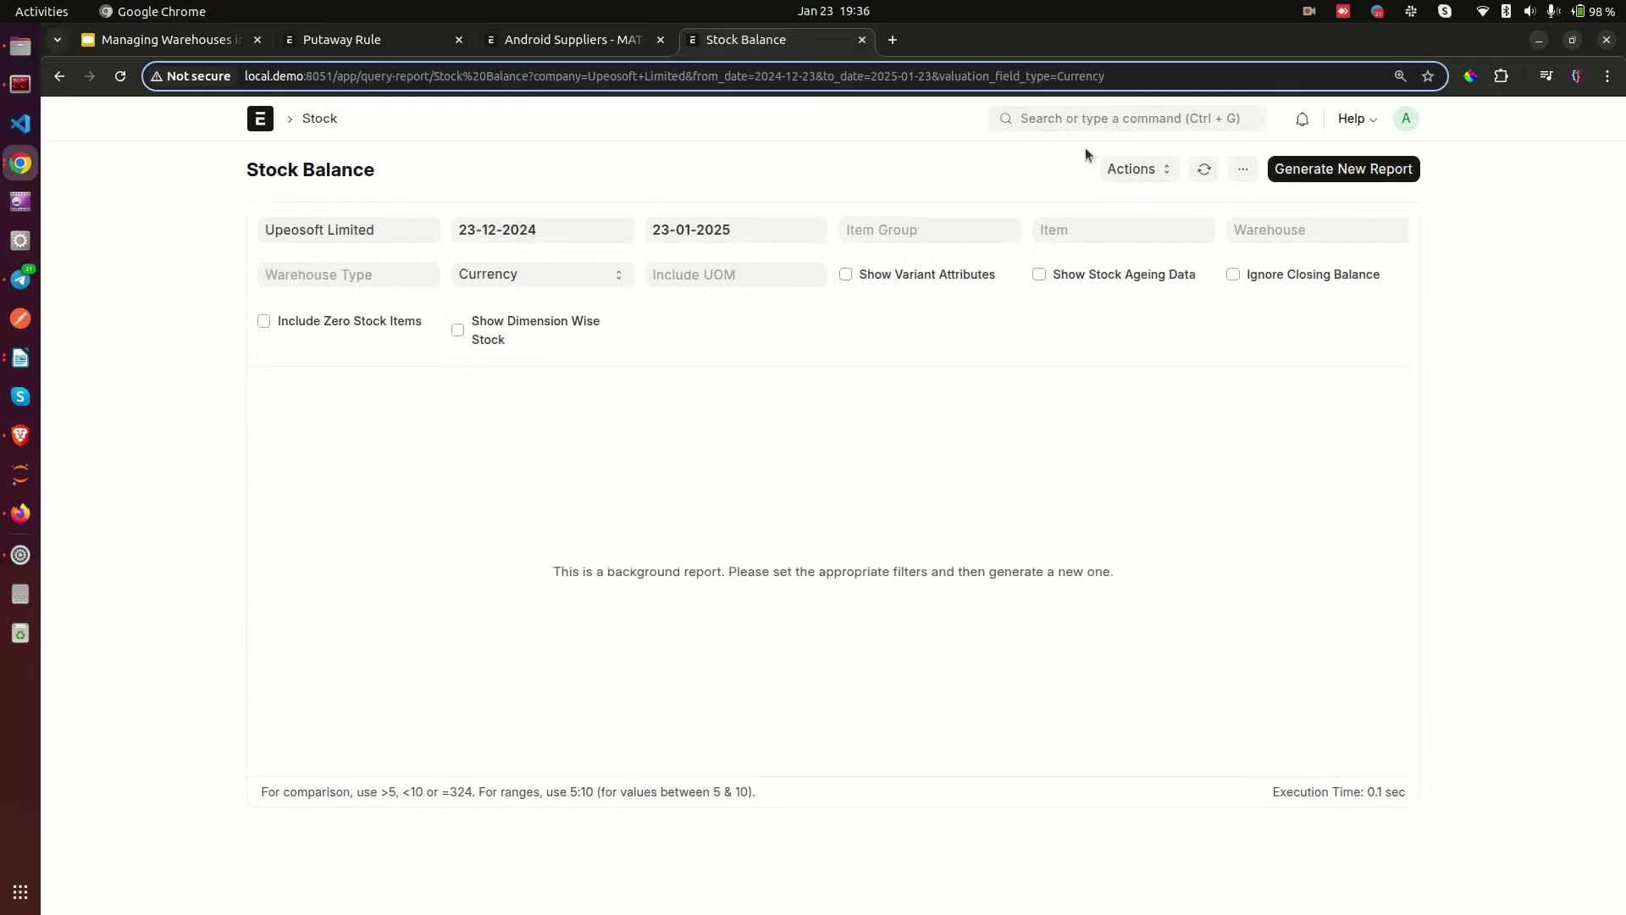
left_click(1343, 169)
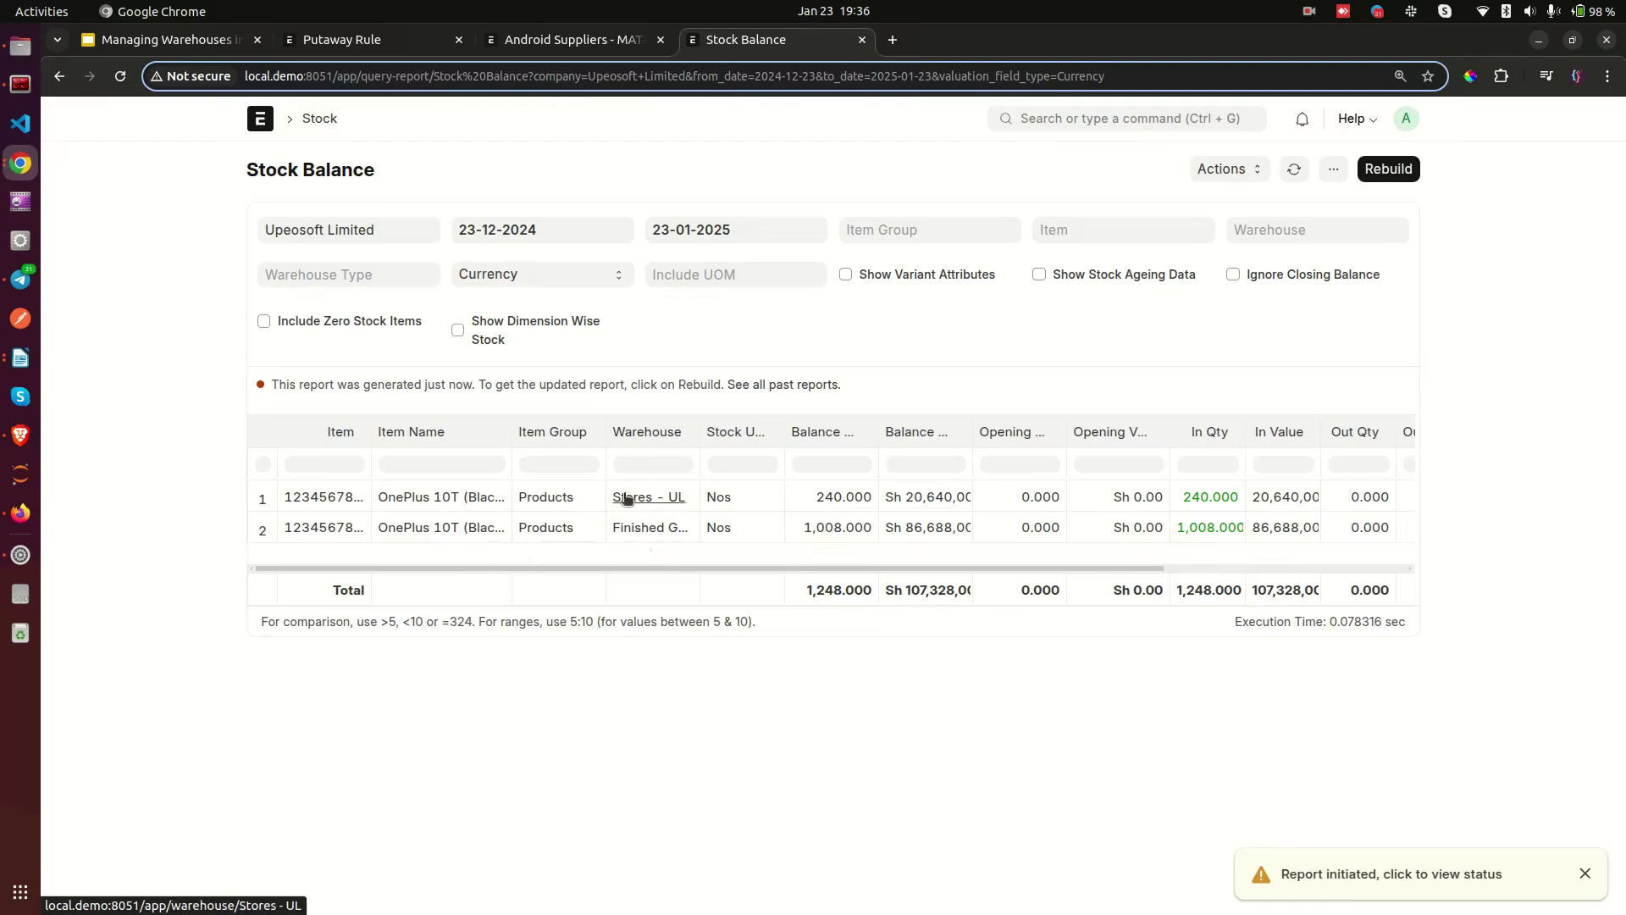
Step: Look through the Stock Balance report's columns and the options of its Warehouse filter
left_click_drag(664, 566, 903, 568)
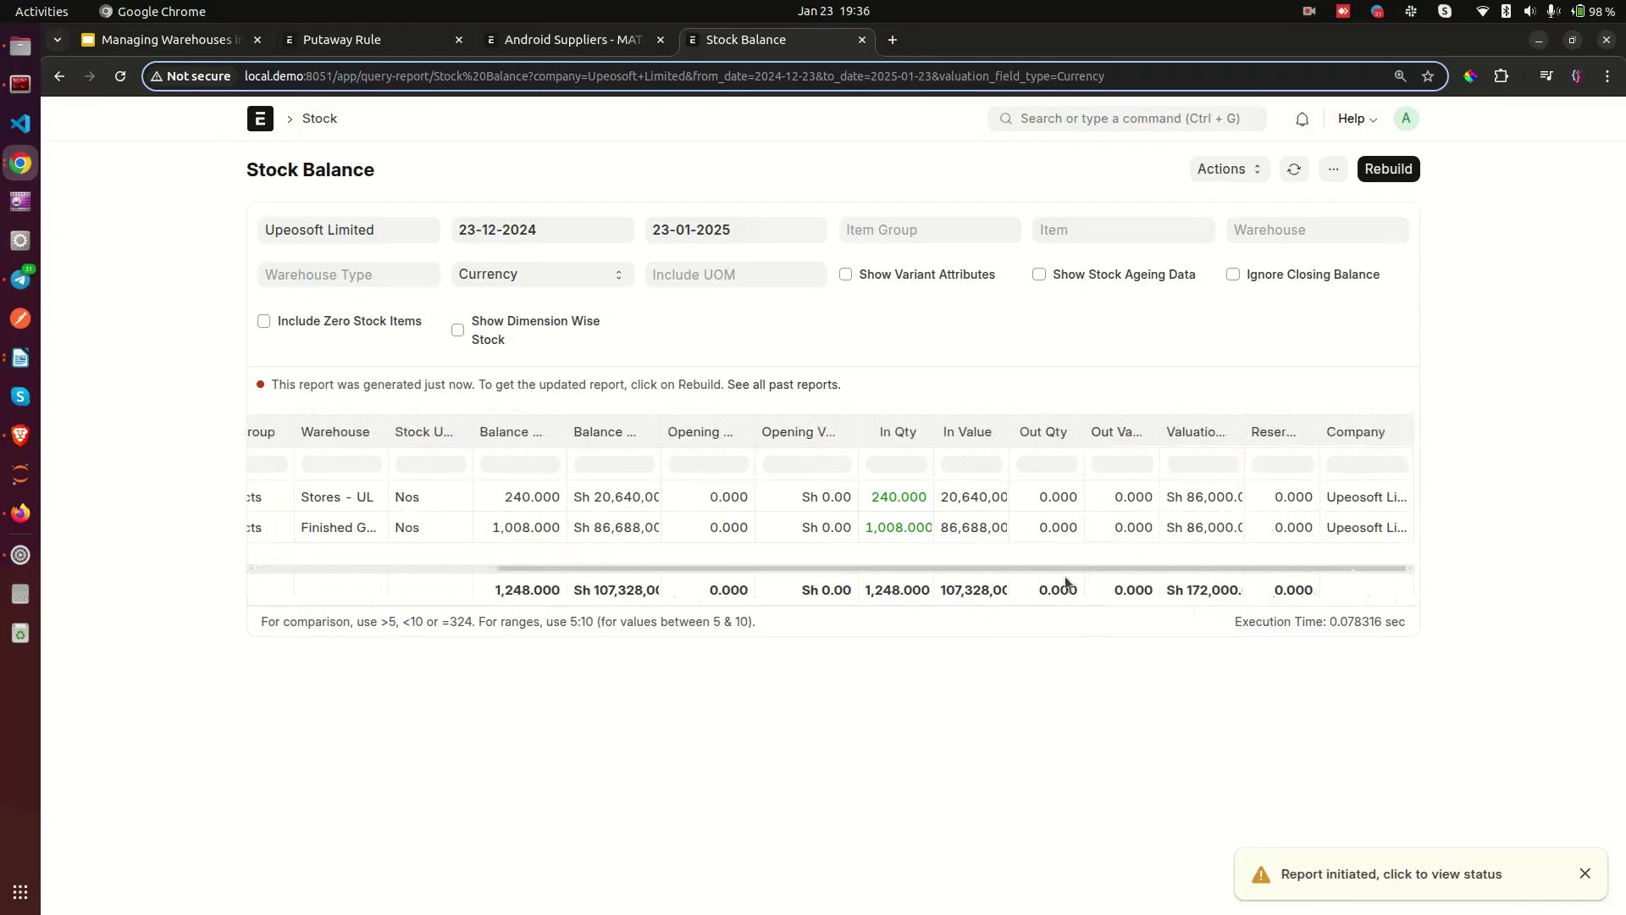
left_click_drag(1064, 581, 654, 577)
left_click(1304, 233)
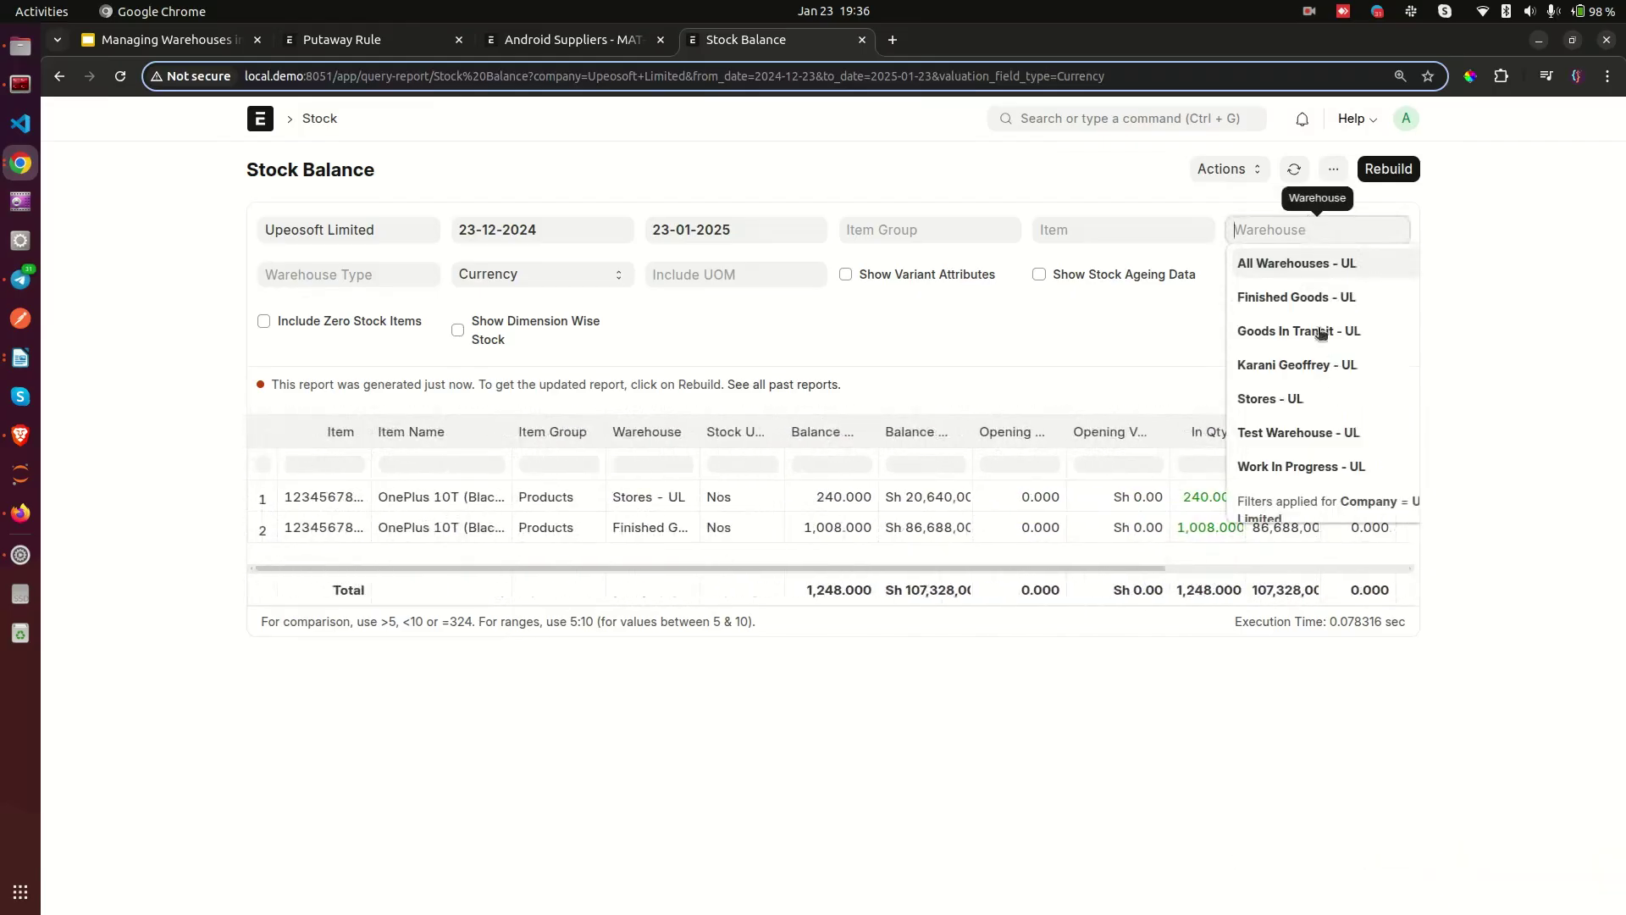
left_click(1465, 268)
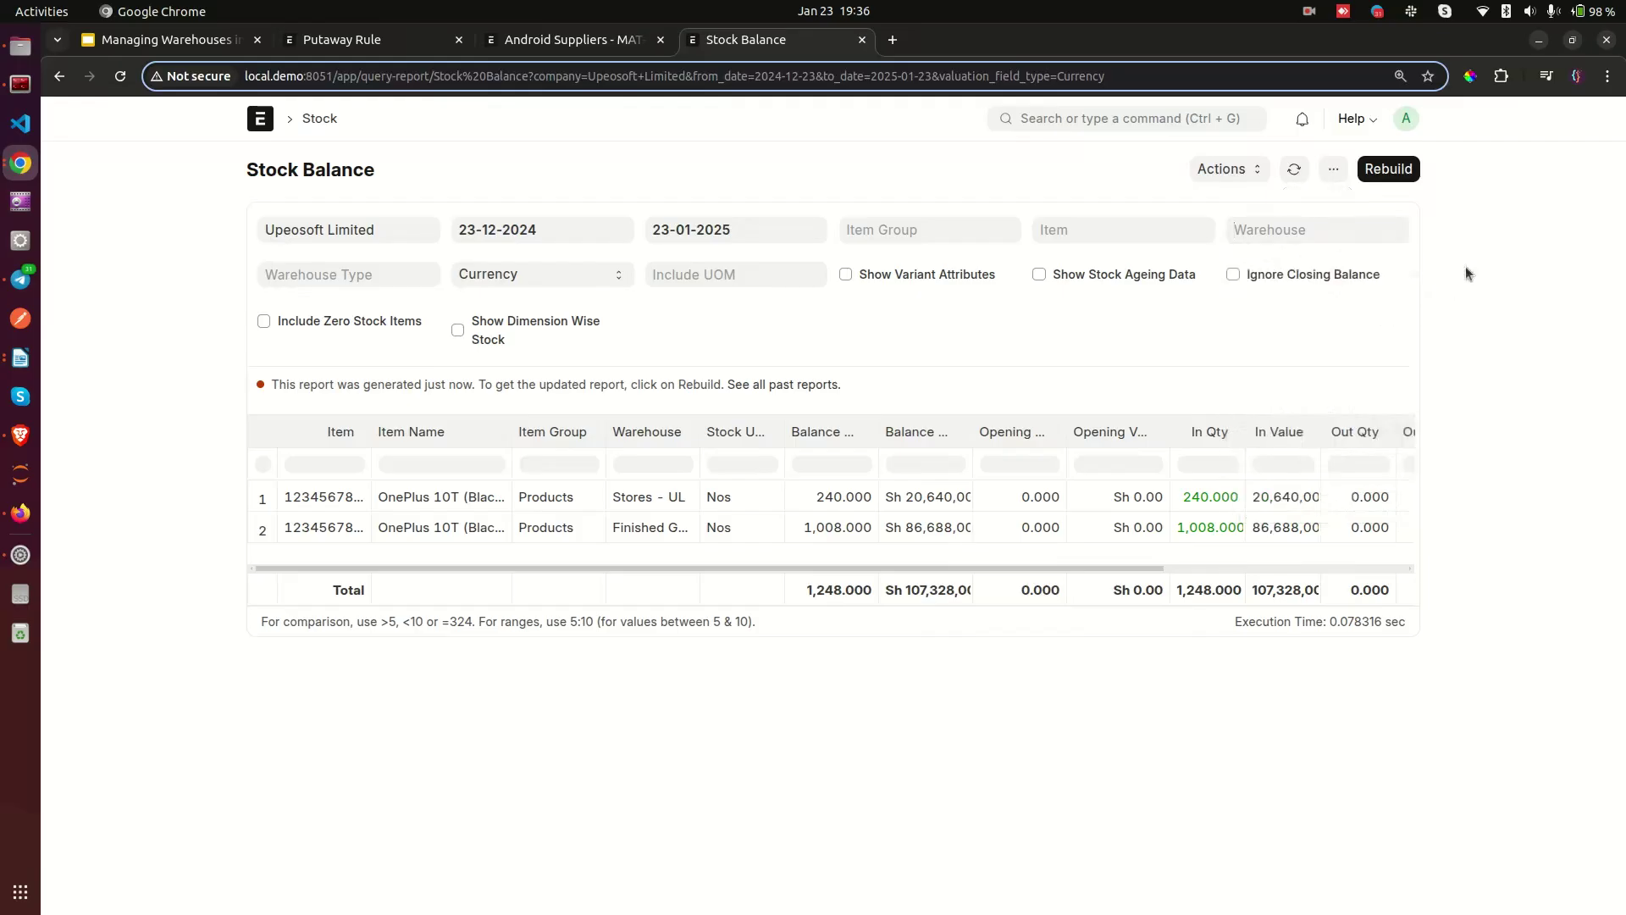